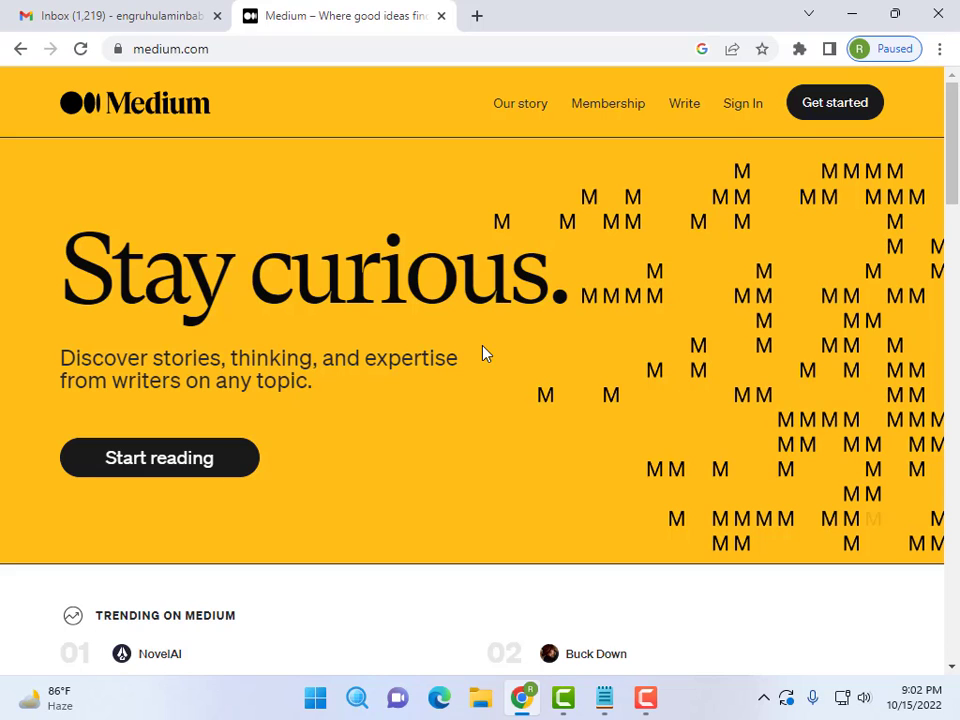
# Step: Search Google for "medium" in a new browser tab, open the Medium home page and dismiss the Google sign-in prompt
pyautogui.click(476, 17)
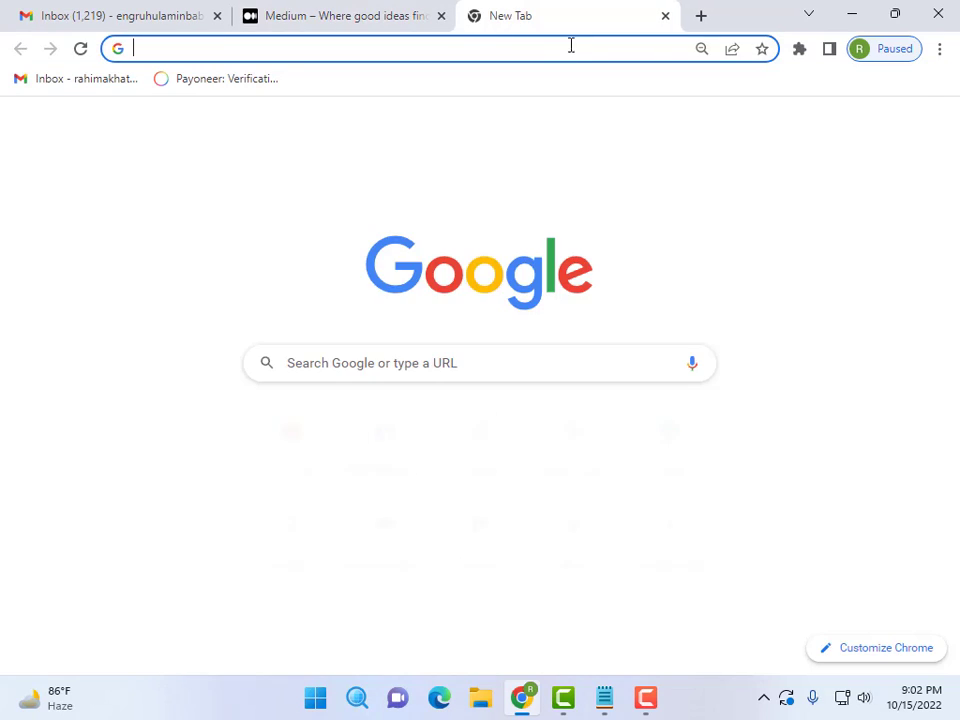
pyautogui.click(413, 53)
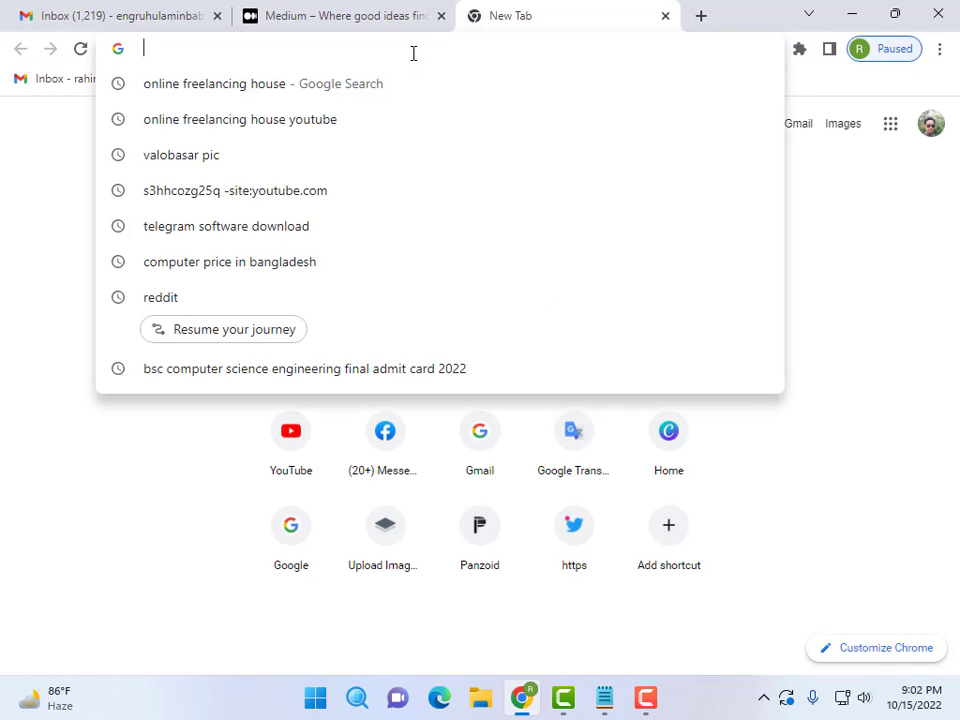
pyautogui.write('mediu')
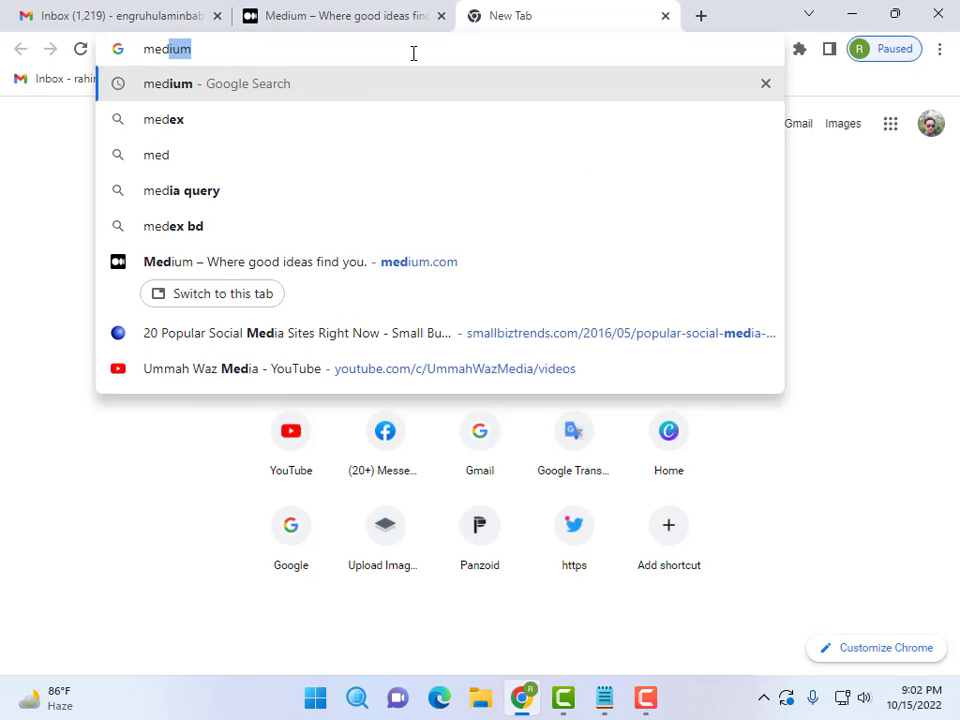
pyautogui.write('m')
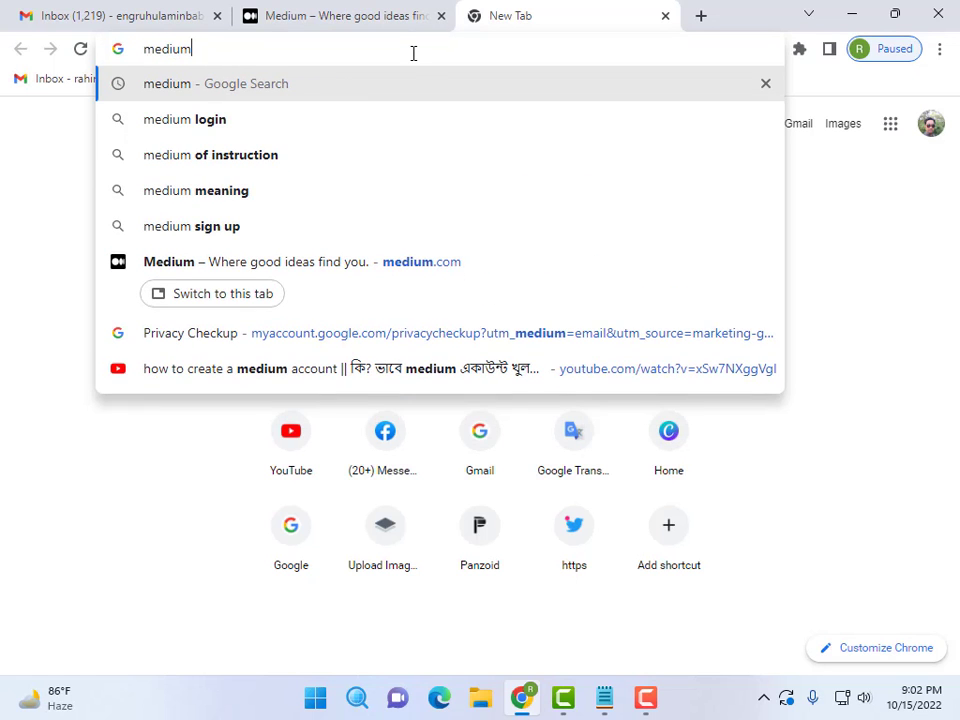
pyautogui.press('Return')
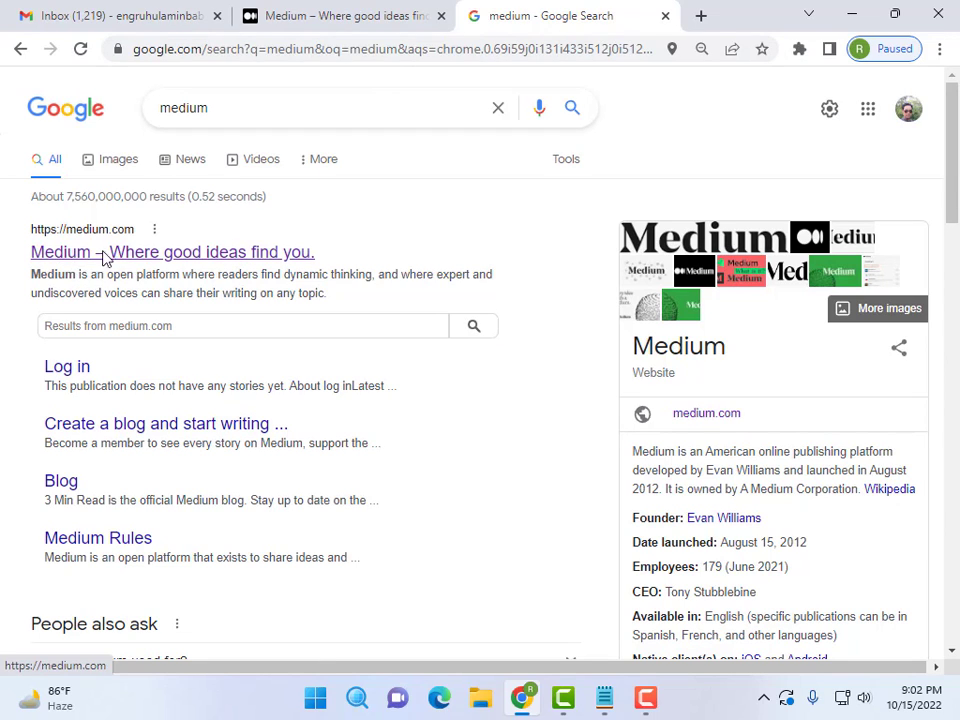
pyautogui.click(246, 259)
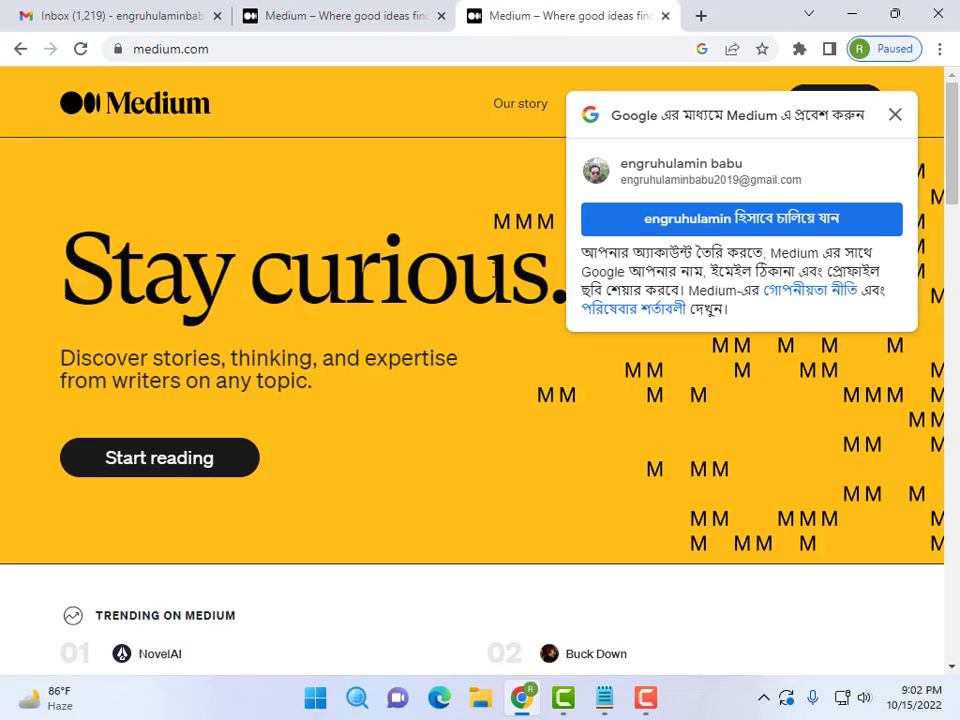
pyautogui.click(895, 116)
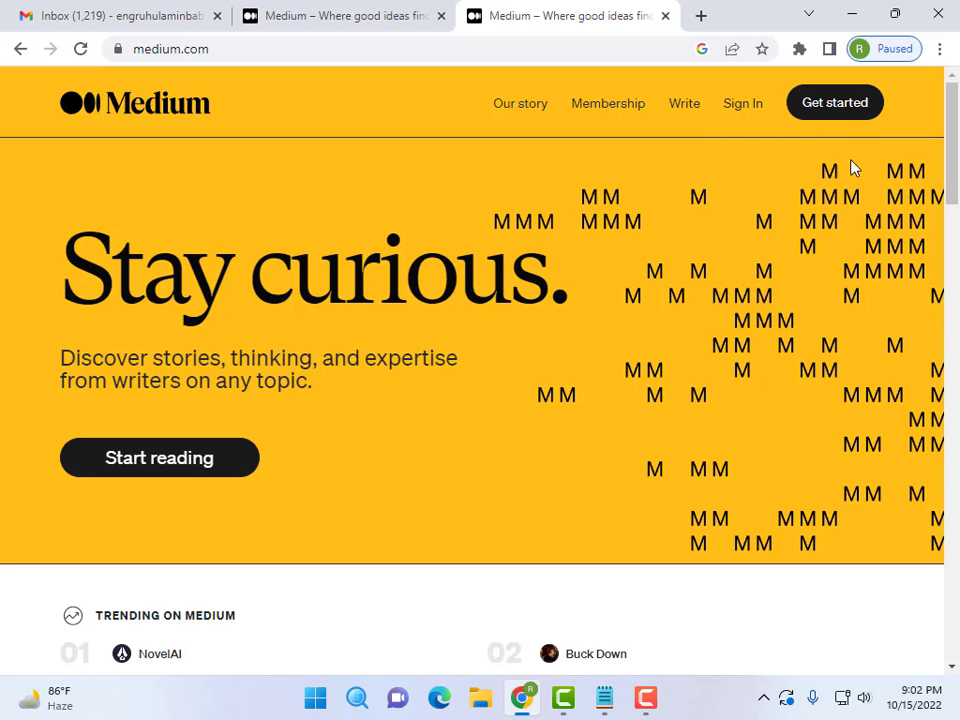
# Step: Start joining Medium with the email sign-up option
pyautogui.click(830, 112)
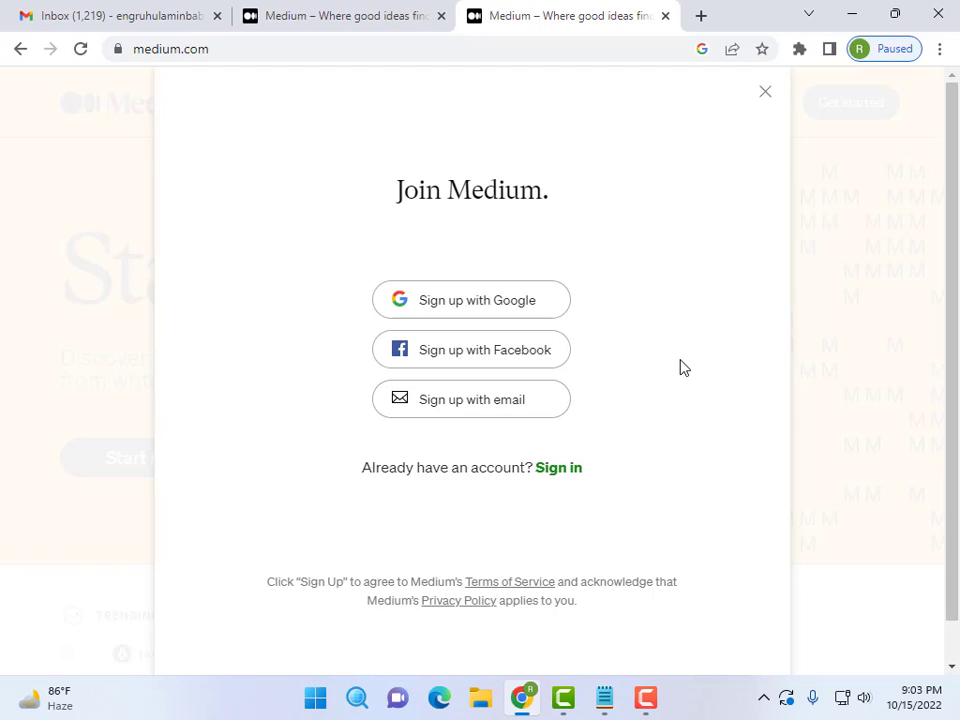
pyautogui.click(482, 411)
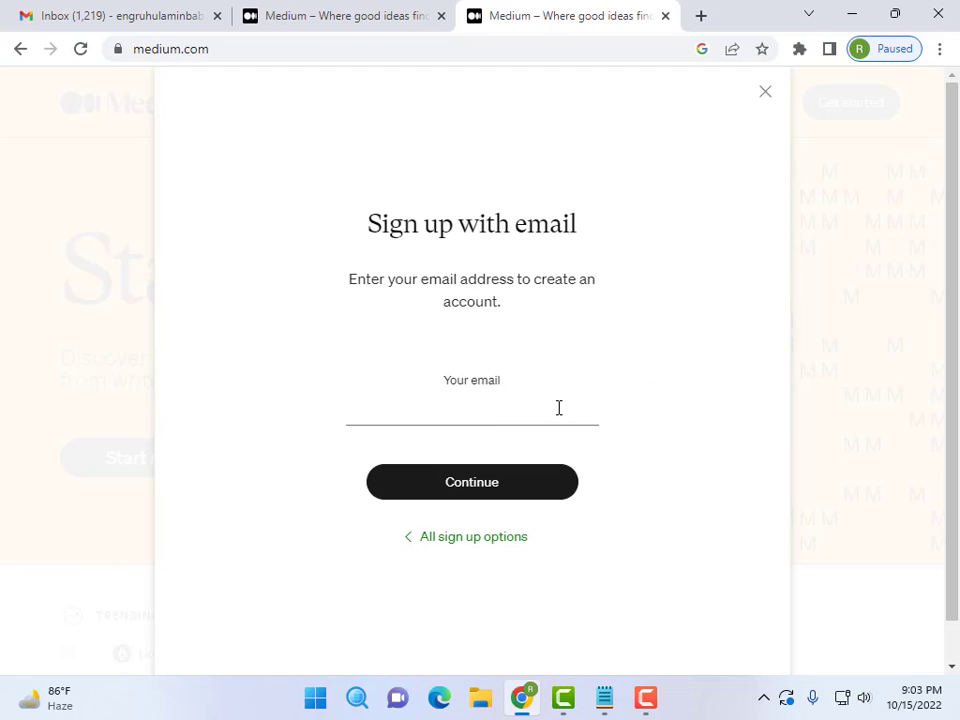
pyautogui.click(472, 413)
# Step: Copy the email address from the Notepad document into the Medium sign-up form and submit it
pyautogui.click(603, 708)
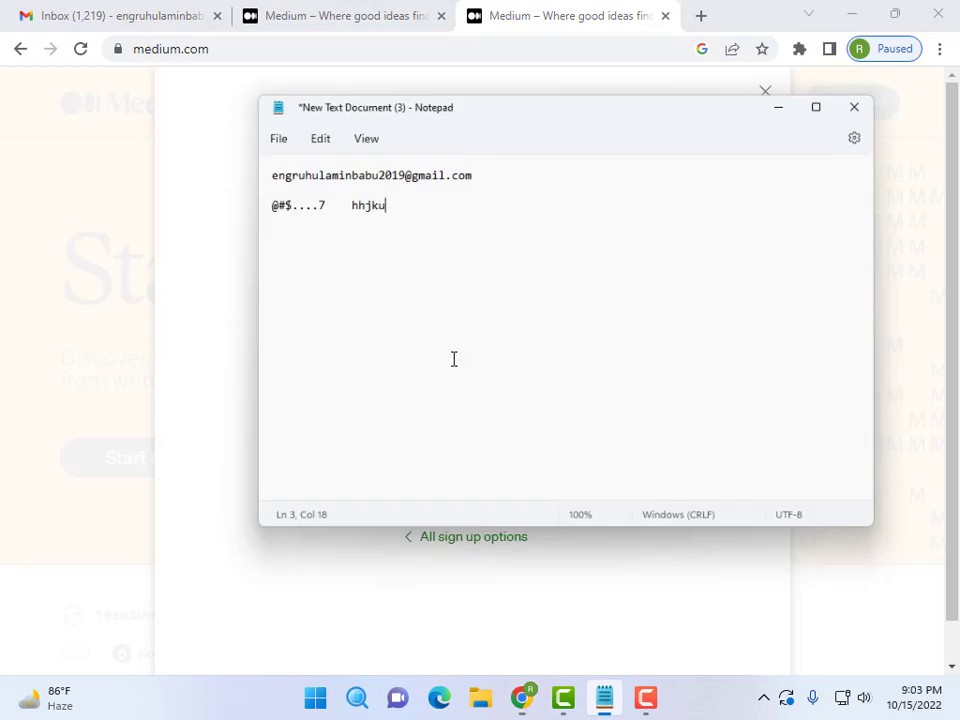
pyautogui.moveTo(457, 113); pyautogui.dragTo(232, 113)
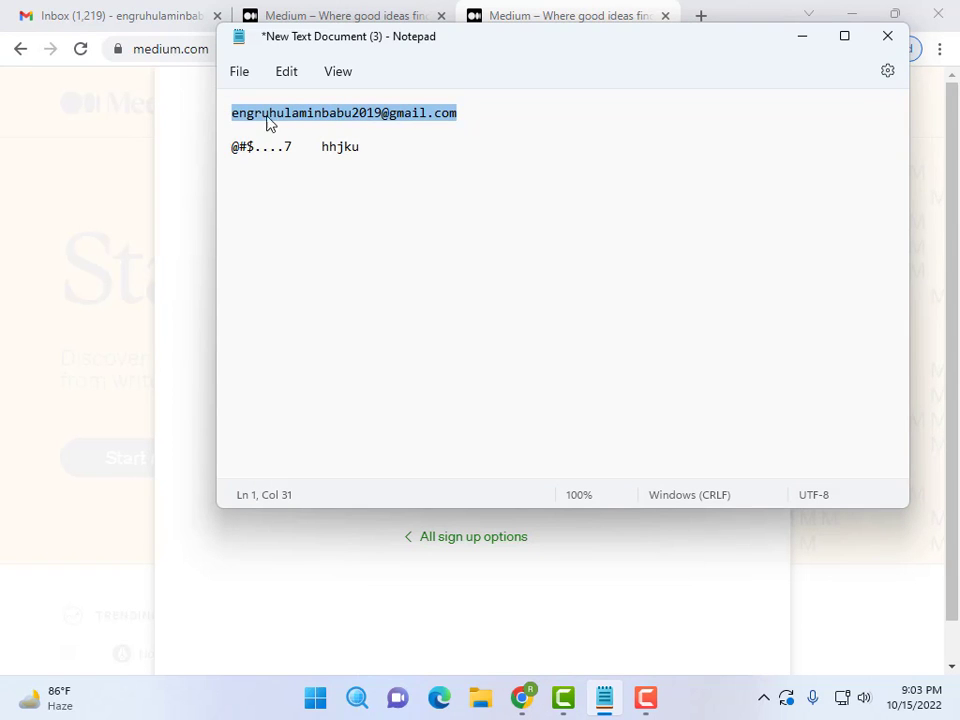
pyautogui.rightClick(278, 123)
pyautogui.click(332, 216)
pyautogui.click(799, 37)
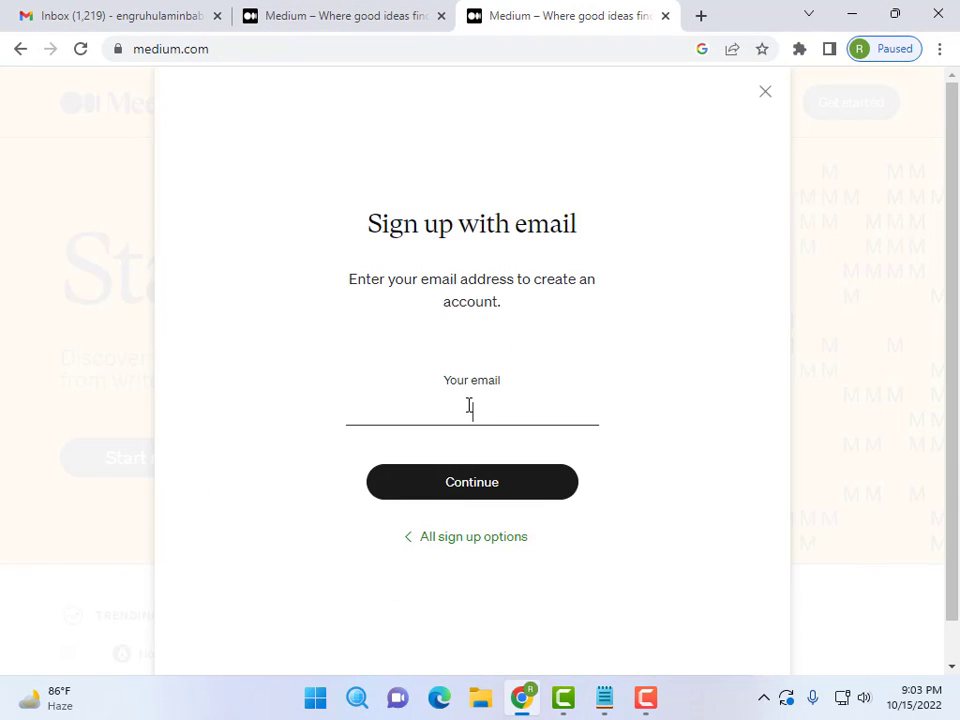
pyautogui.rightClick(469, 405)
pyautogui.click(514, 255)
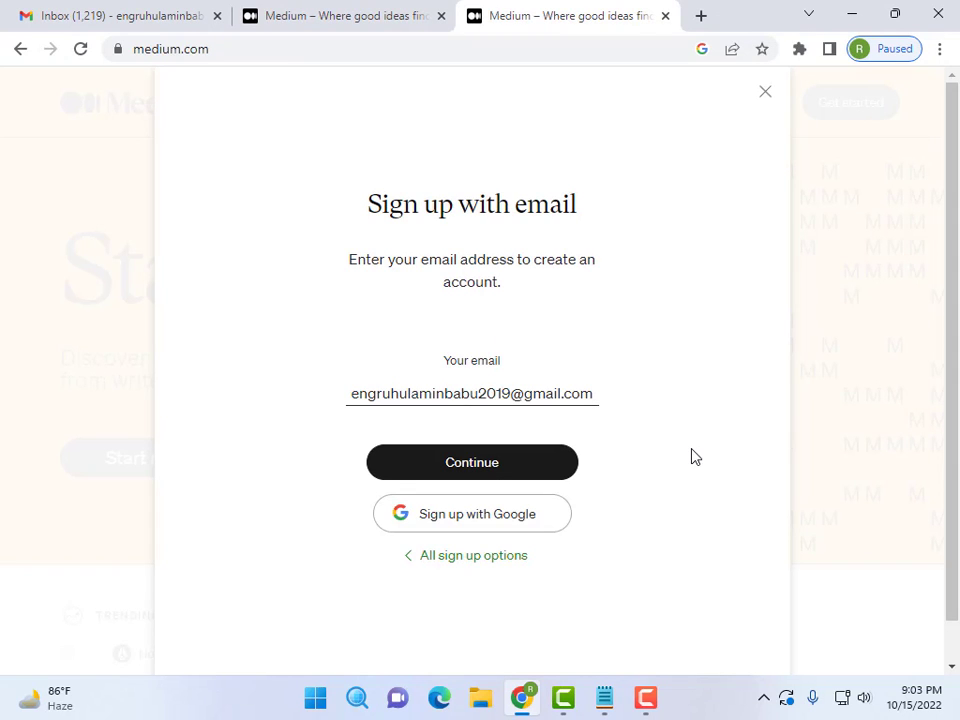
pyautogui.click(482, 470)
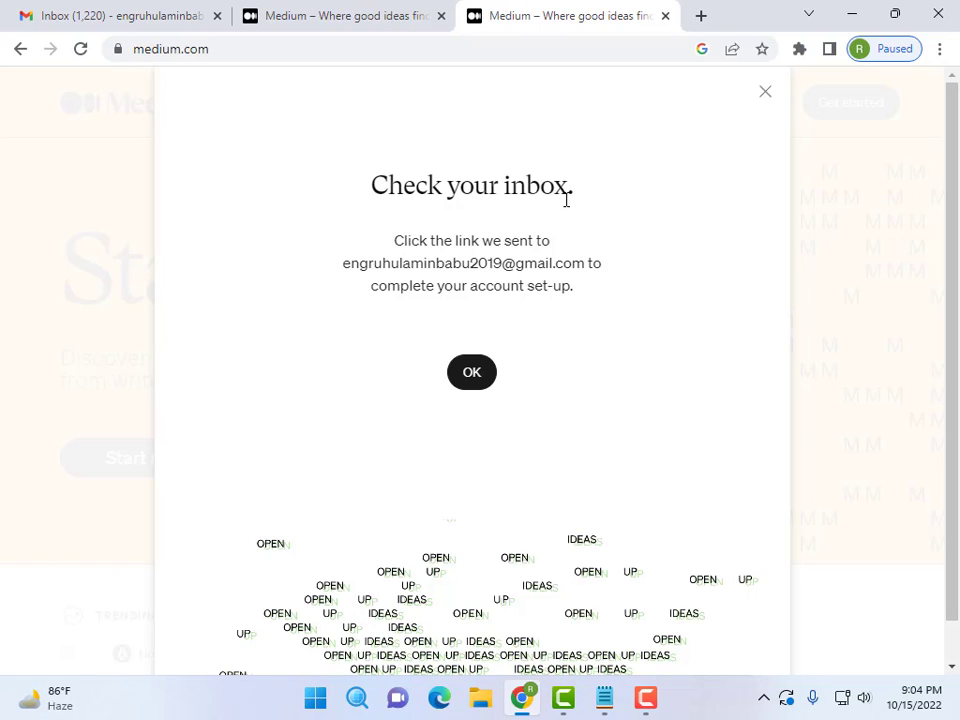
# Step: Switch to Gmail and open the "Finish creating your account on Medium" message among the primary mails
pyautogui.click(124, 10)
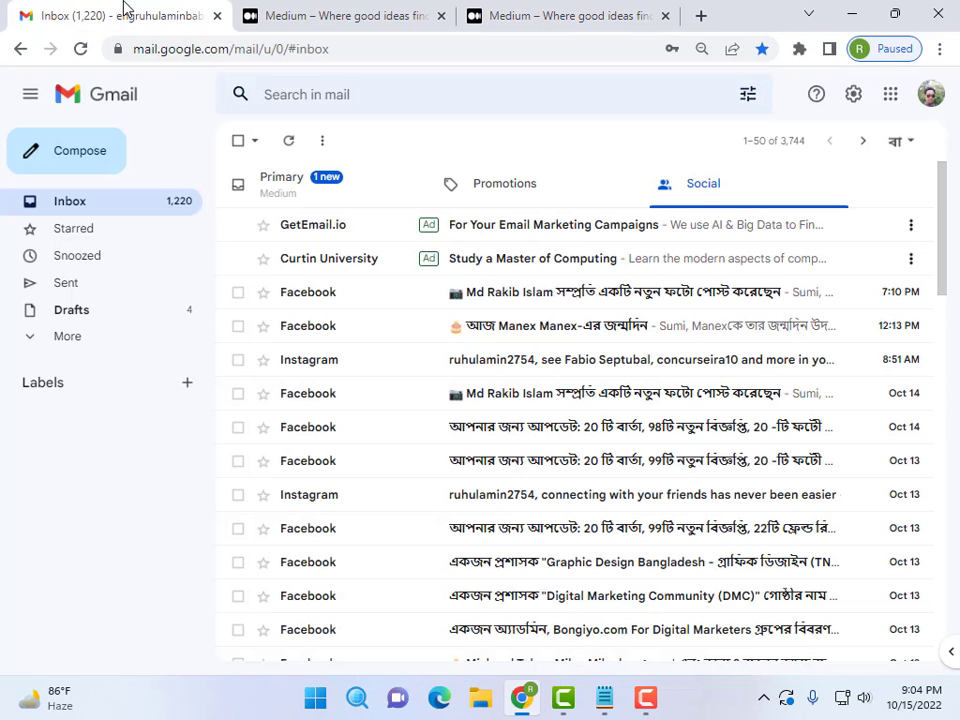
pyautogui.click(508, 182)
pyautogui.click(720, 188)
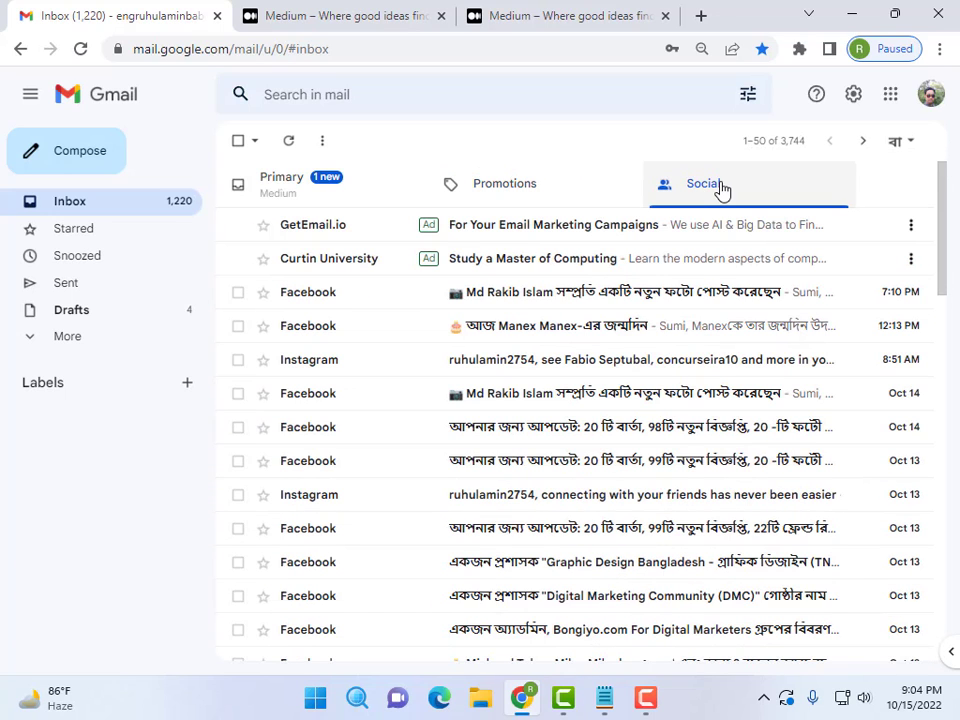
pyautogui.click(268, 178)
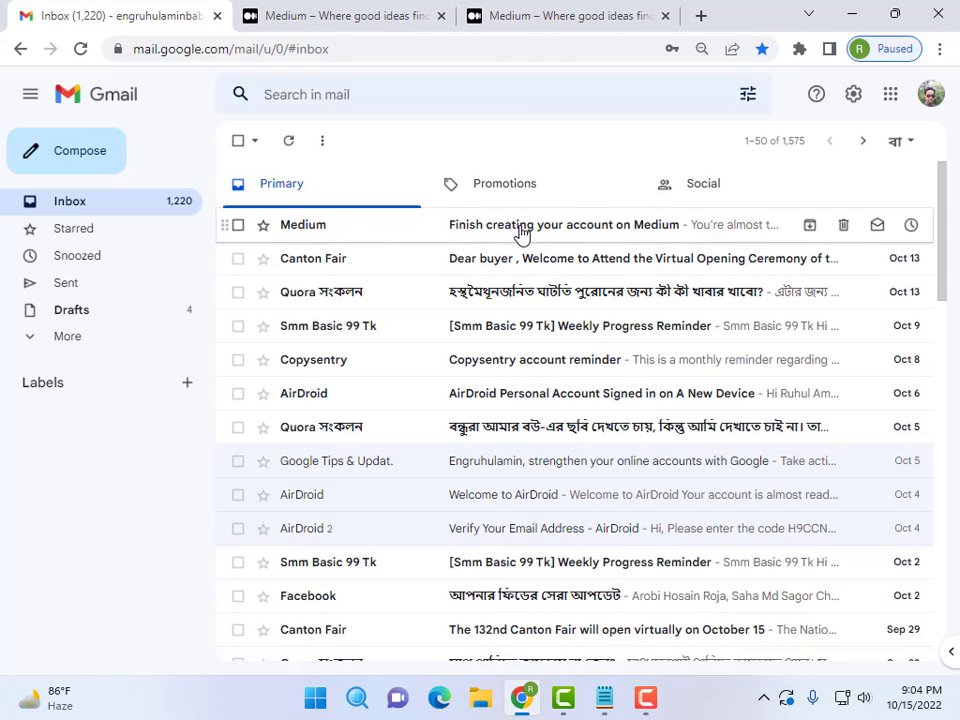
pyautogui.click(521, 234)
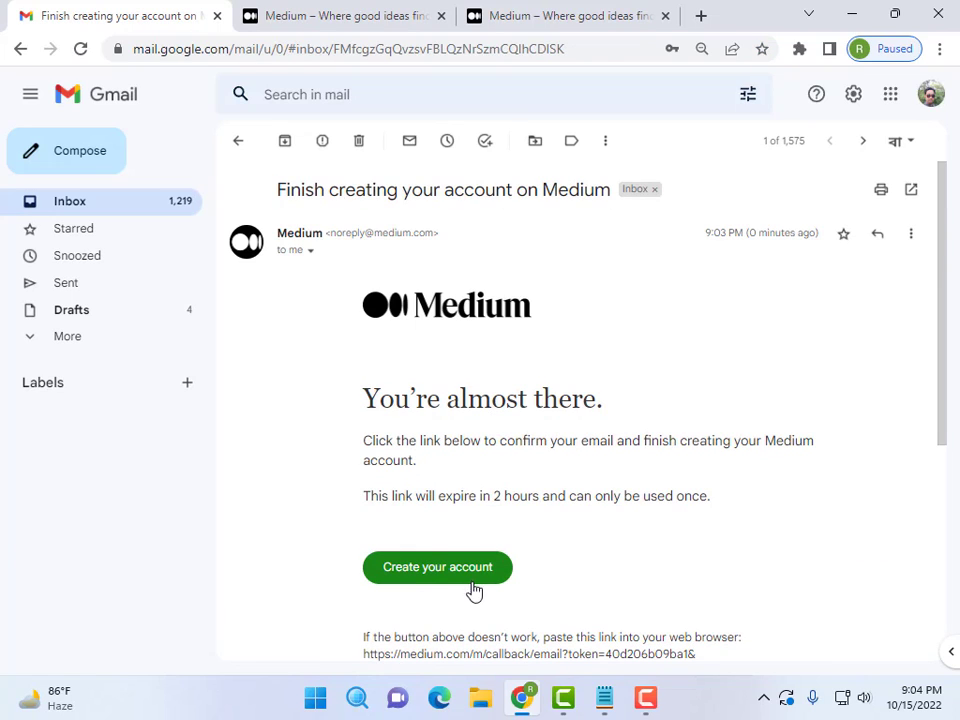
pyautogui.scroll(-2, 476, 510)
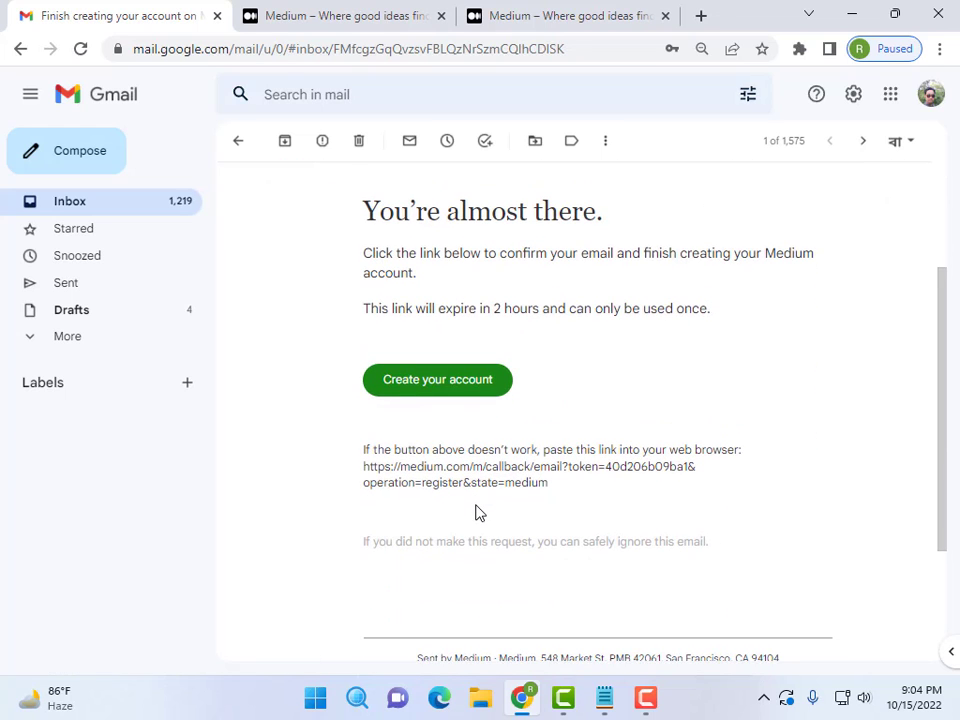
pyautogui.scroll(2, 476, 512)
pyautogui.click(565, 12)
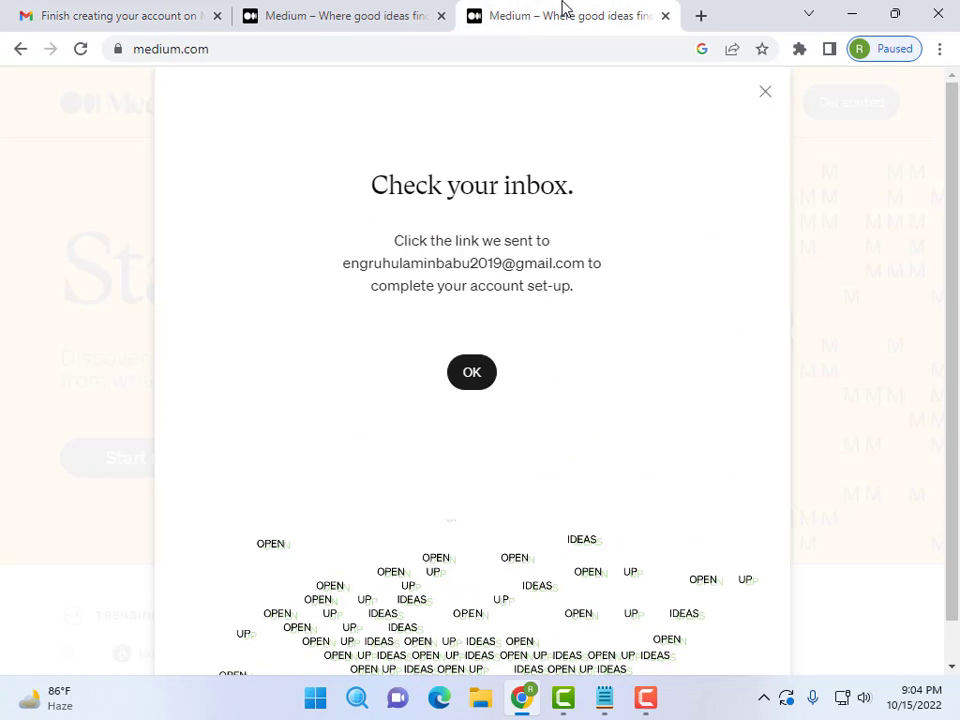
pyautogui.click(472, 374)
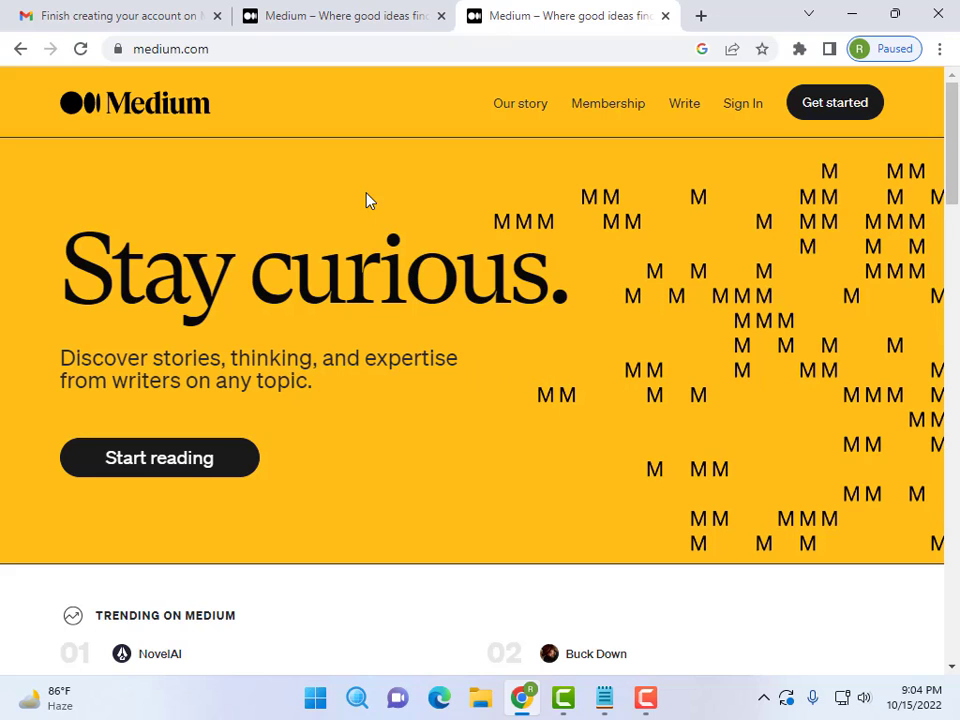
pyautogui.click(170, 10)
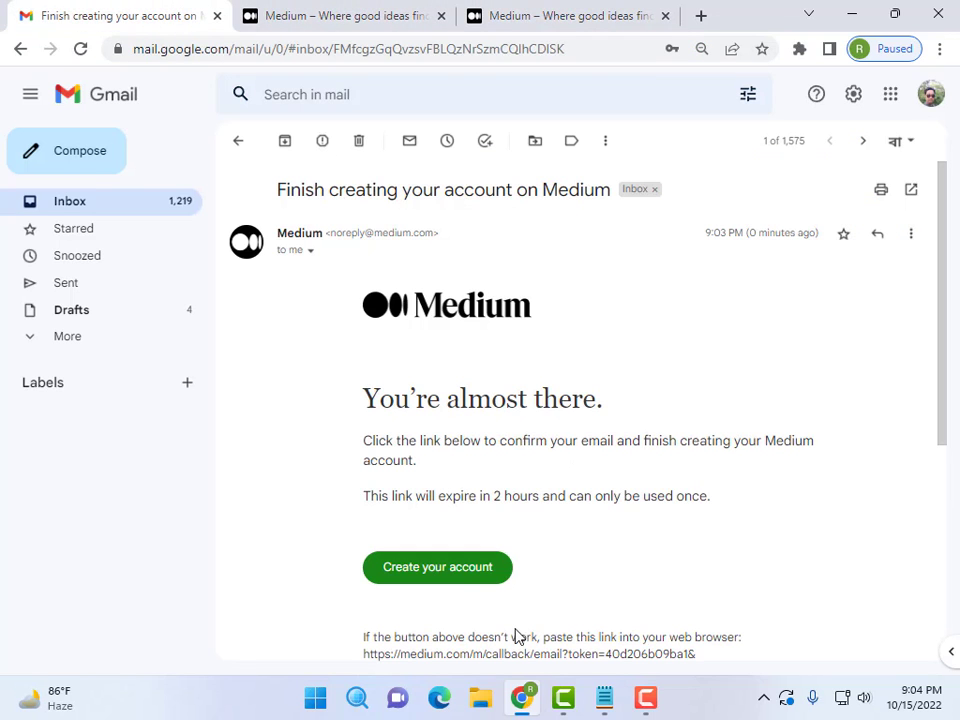
pyautogui.click(446, 572)
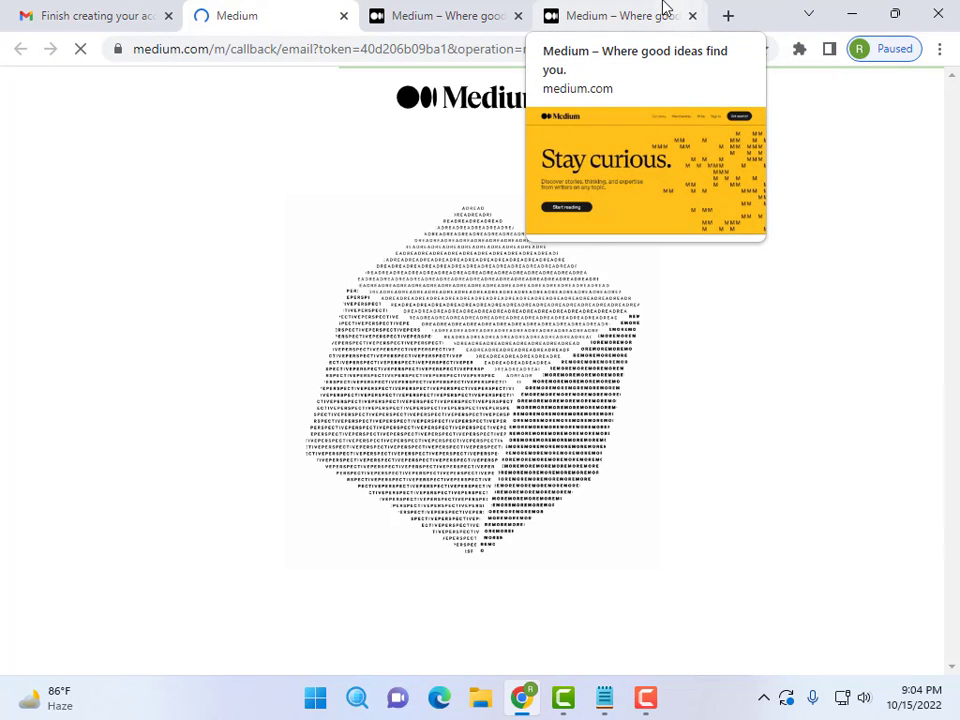
# Step: Close the duplicate Medium home page and return to the account set-up page
pyautogui.click(663, 10)
pyautogui.click(692, 16)
pyautogui.click(285, 12)
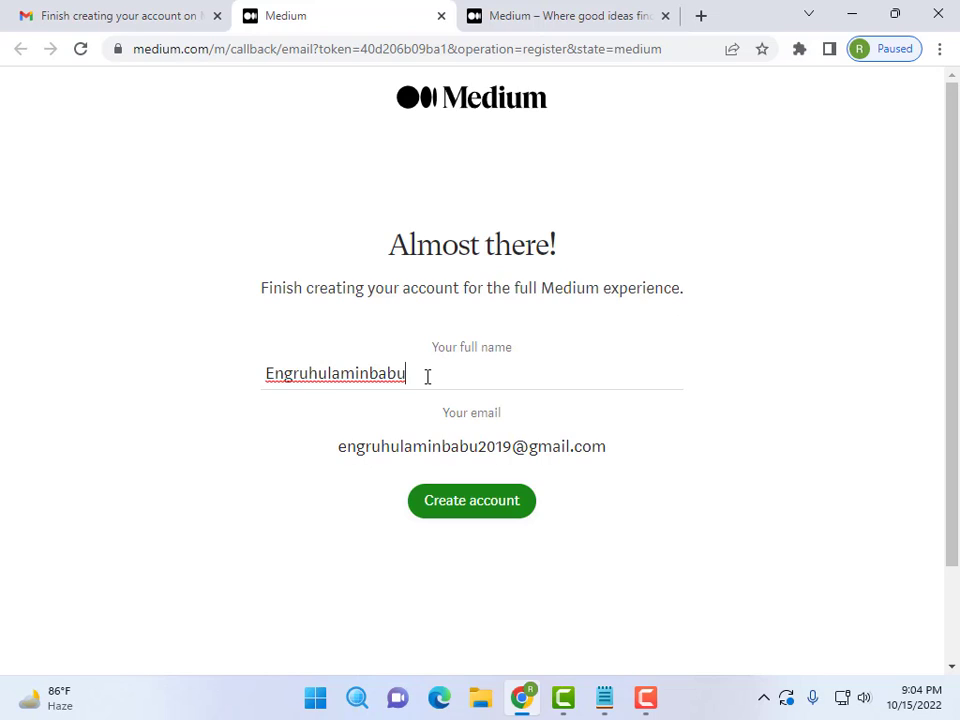
# Step: Replace the suggested name with the account holder's full name and create the account
pyautogui.press('BackSpace')
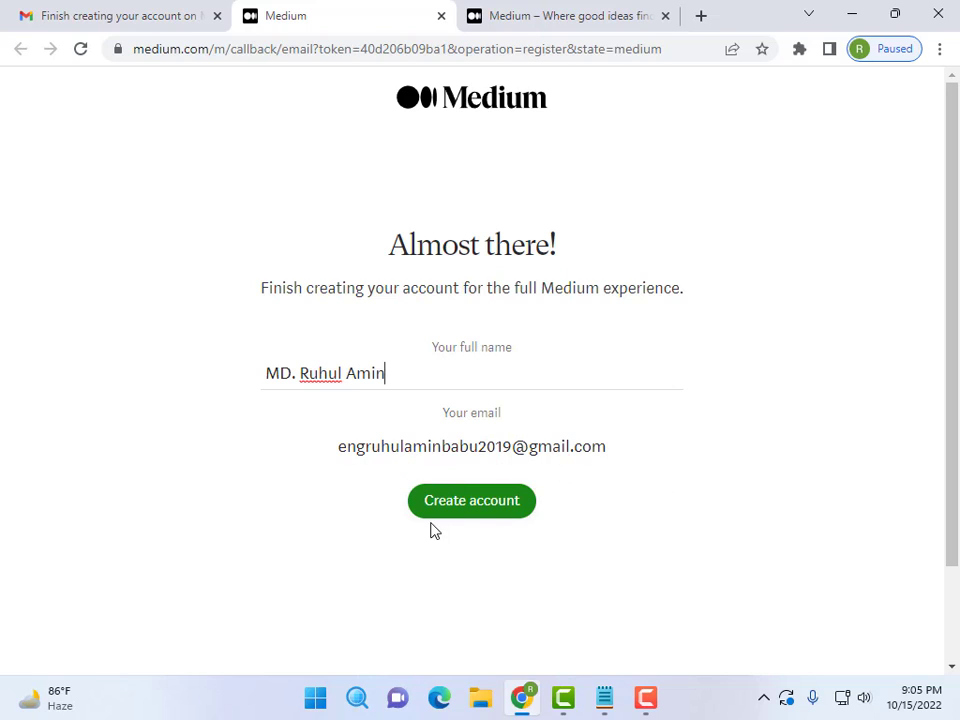
pyautogui.click(496, 510)
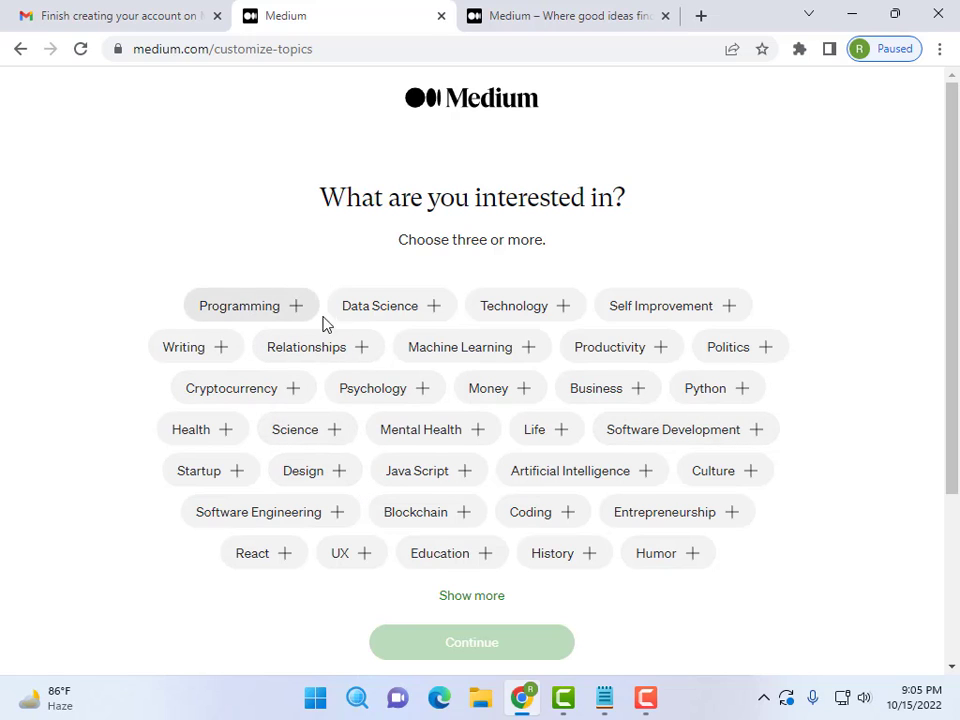
# Step: Choose Technology, Data Science, Money, Business, Education and History as topics of interest
pyautogui.click(516, 312)
pyautogui.click(388, 311)
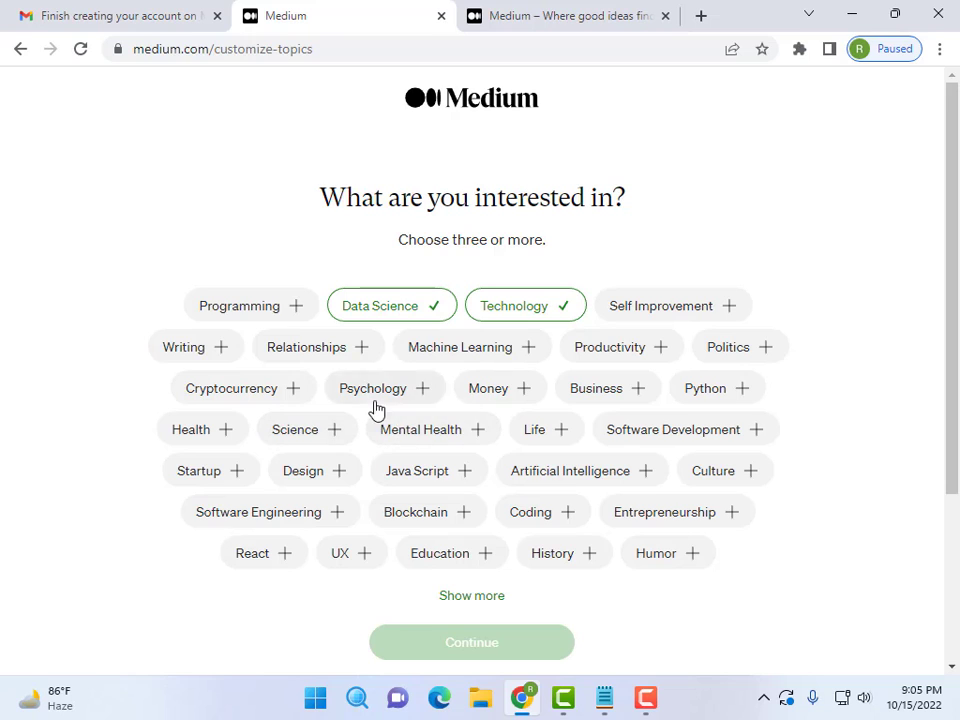
pyautogui.click(490, 394)
pyautogui.click(600, 396)
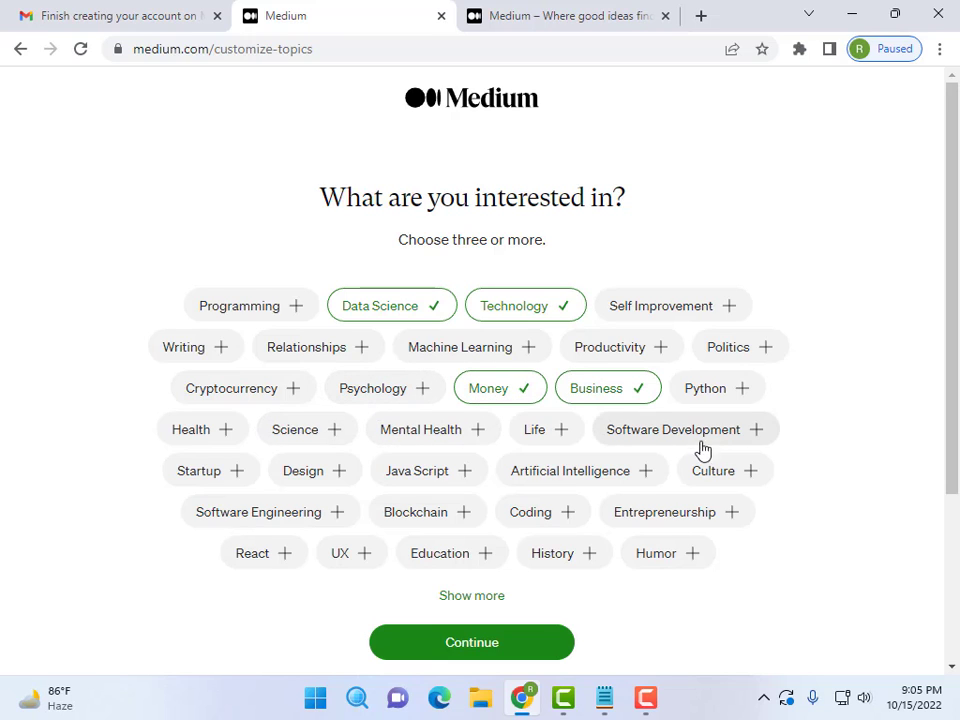
pyautogui.click(460, 560)
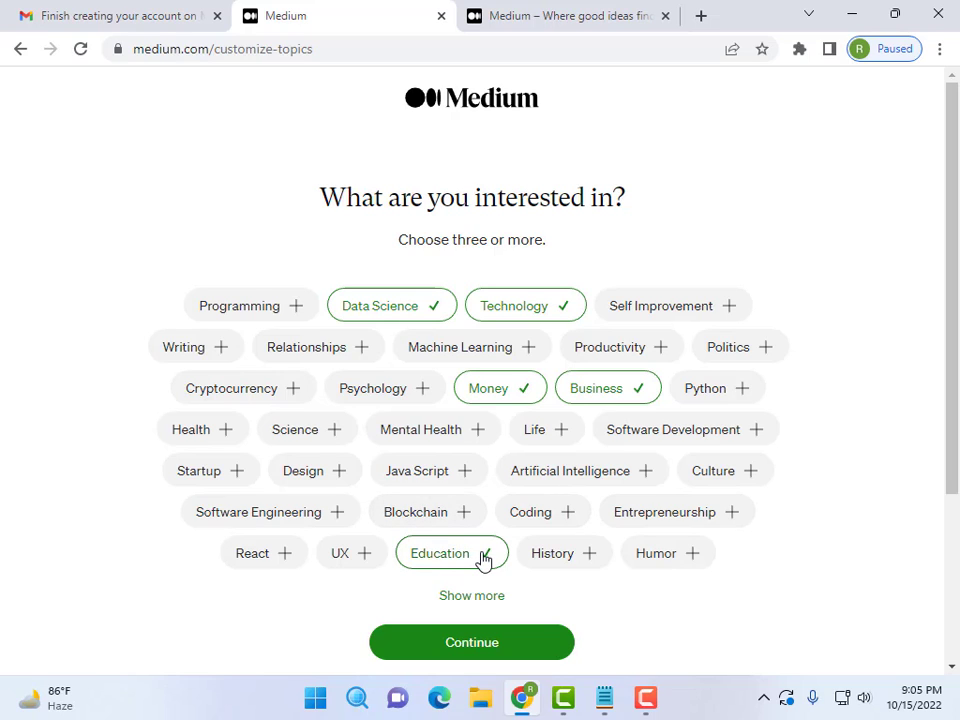
pyautogui.click(586, 560)
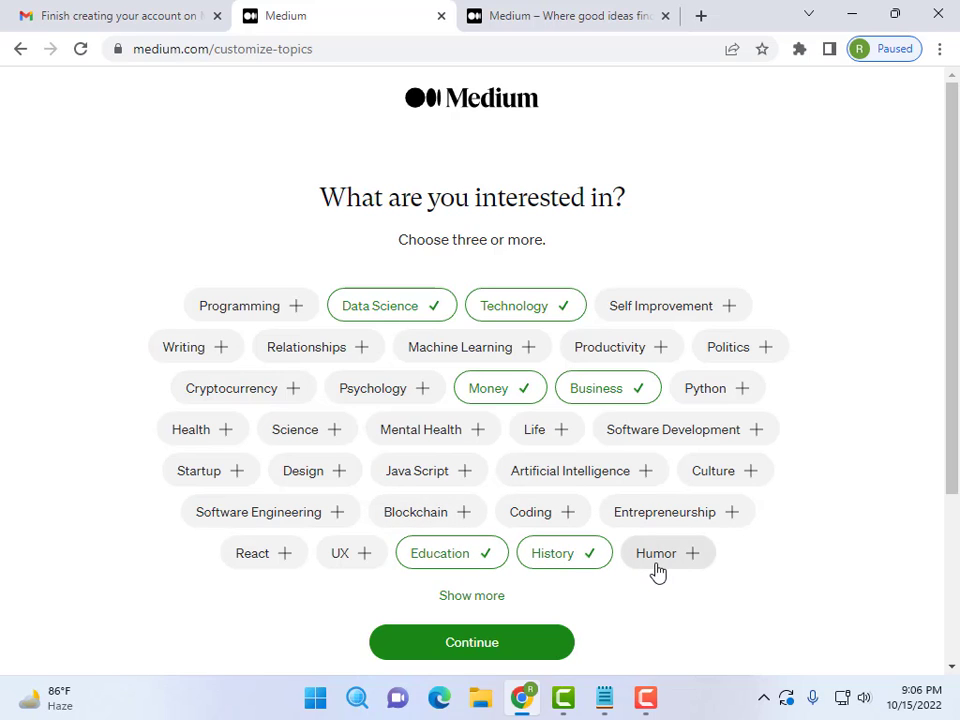
# Step: Add Life, Science, Writing, Politics, Software Development, Relationships and Programming to the chosen topics
pyautogui.click(536, 438)
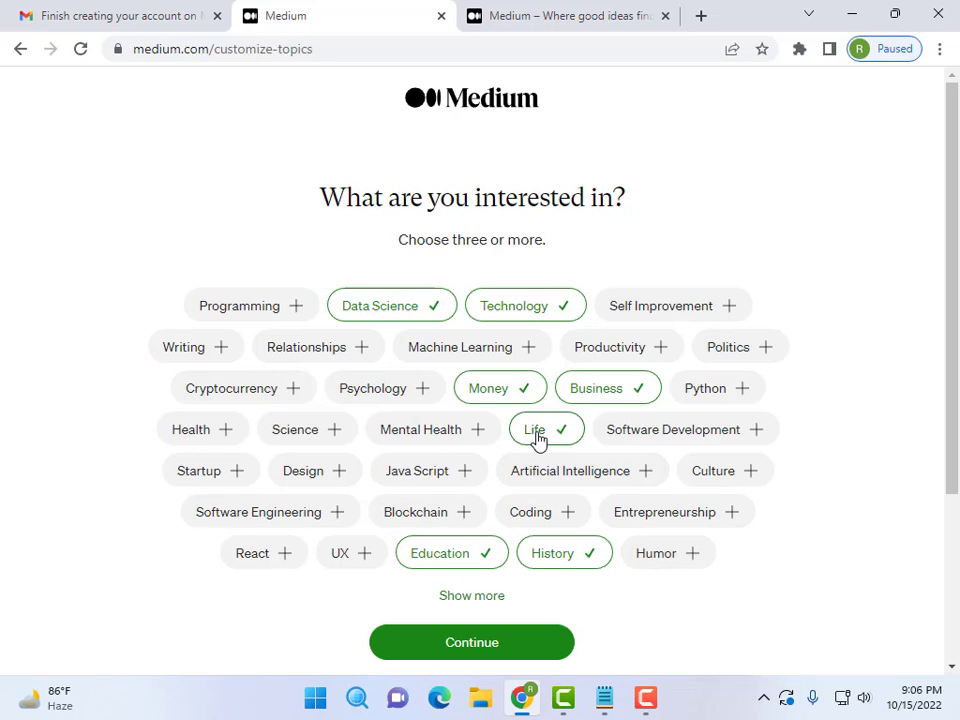
pyautogui.click(288, 442)
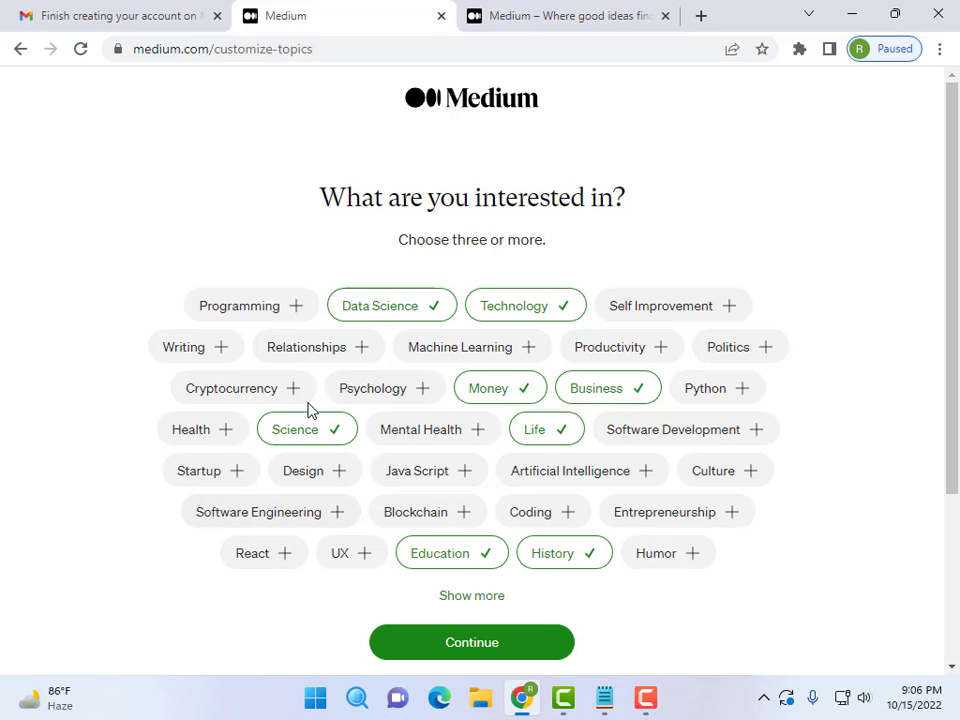
pyautogui.click(218, 352)
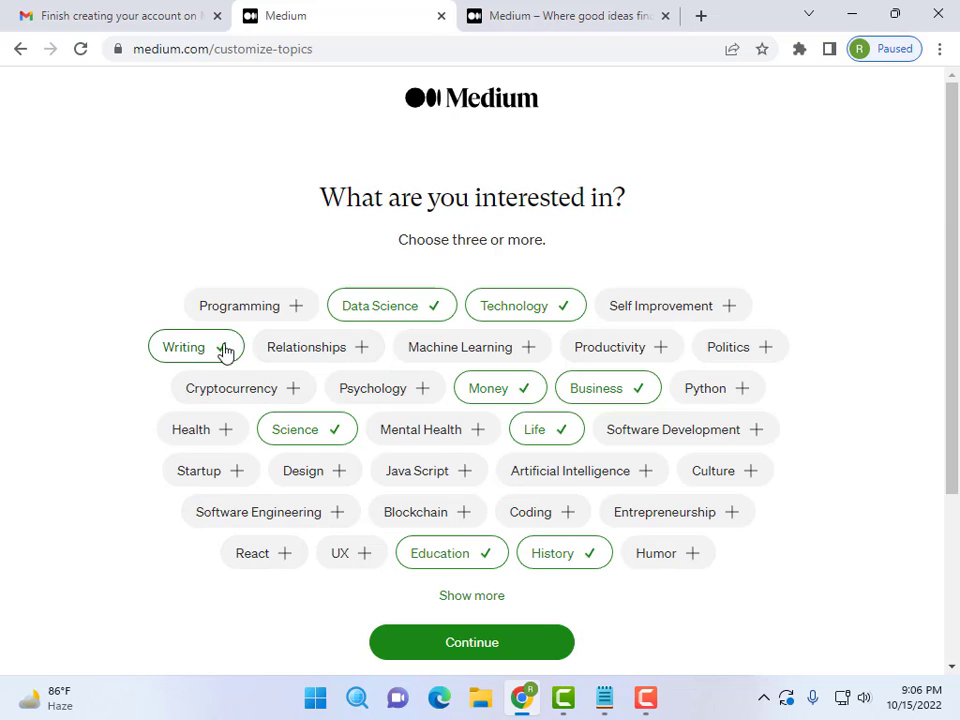
pyautogui.click(735, 350)
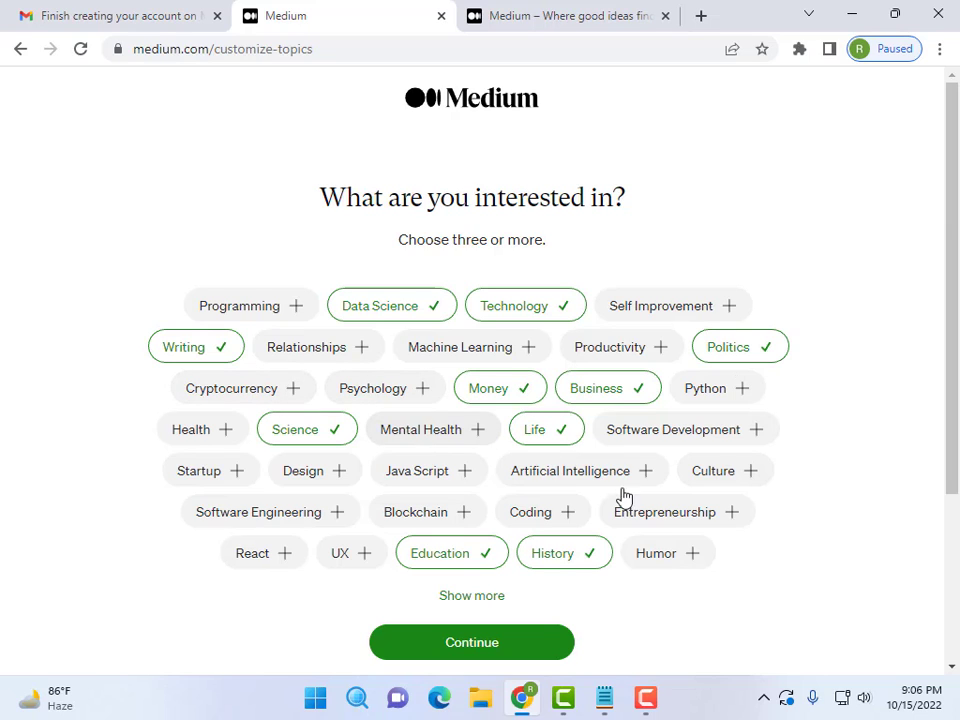
pyautogui.click(670, 438)
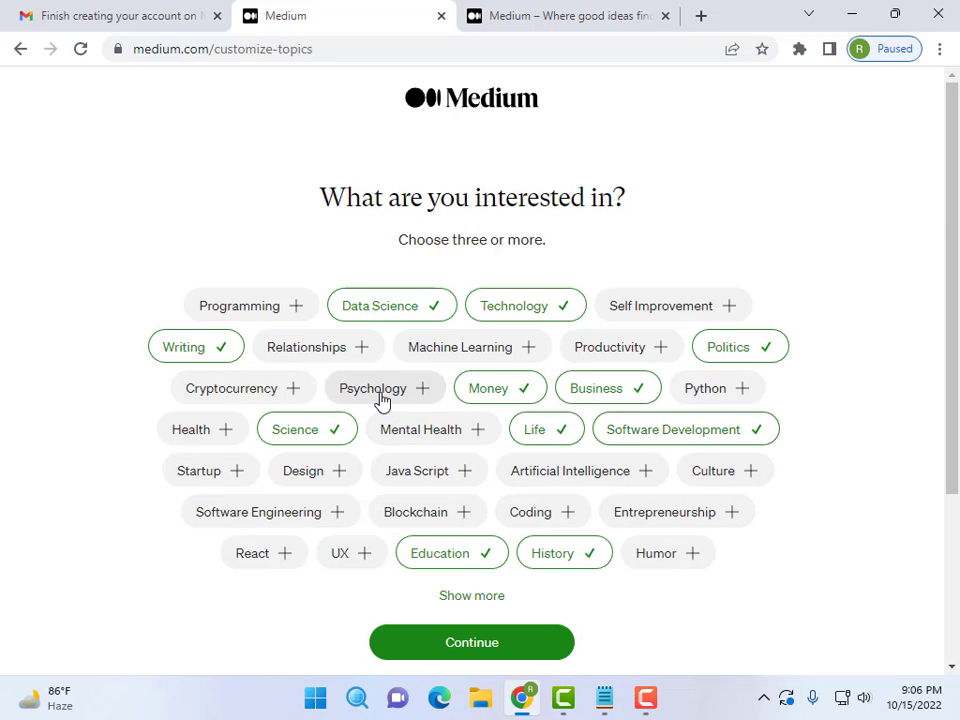
pyautogui.click(324, 355)
pyautogui.click(290, 312)
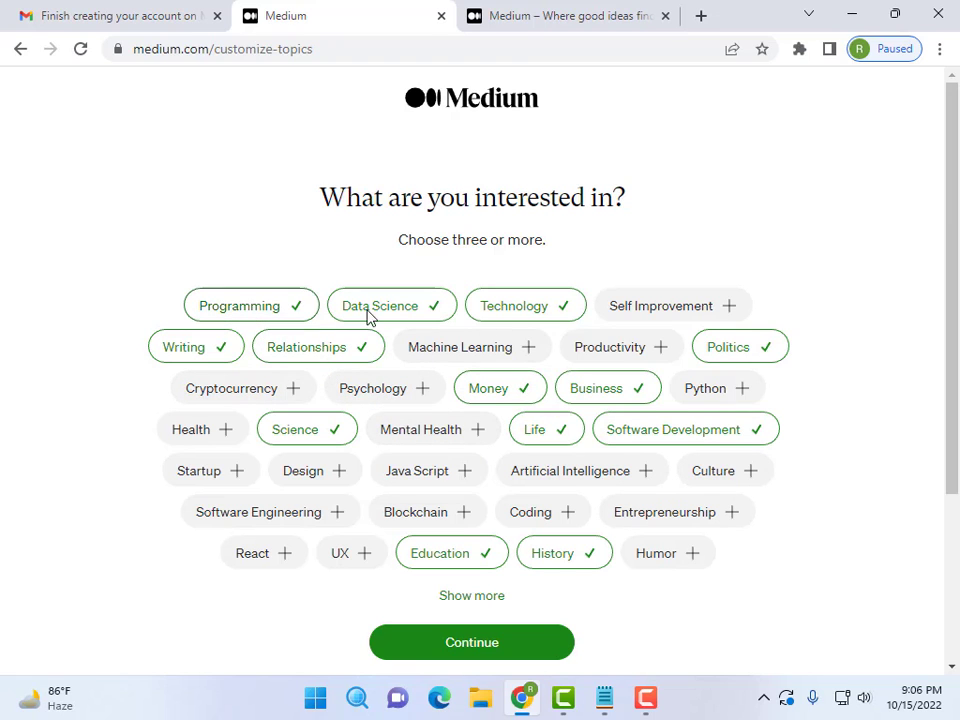
# Step: Add Lifestyle, Society, Coding and Culture to the chosen topics and continue to the Medium home feed
pyautogui.scroll(-2, 441, 484)
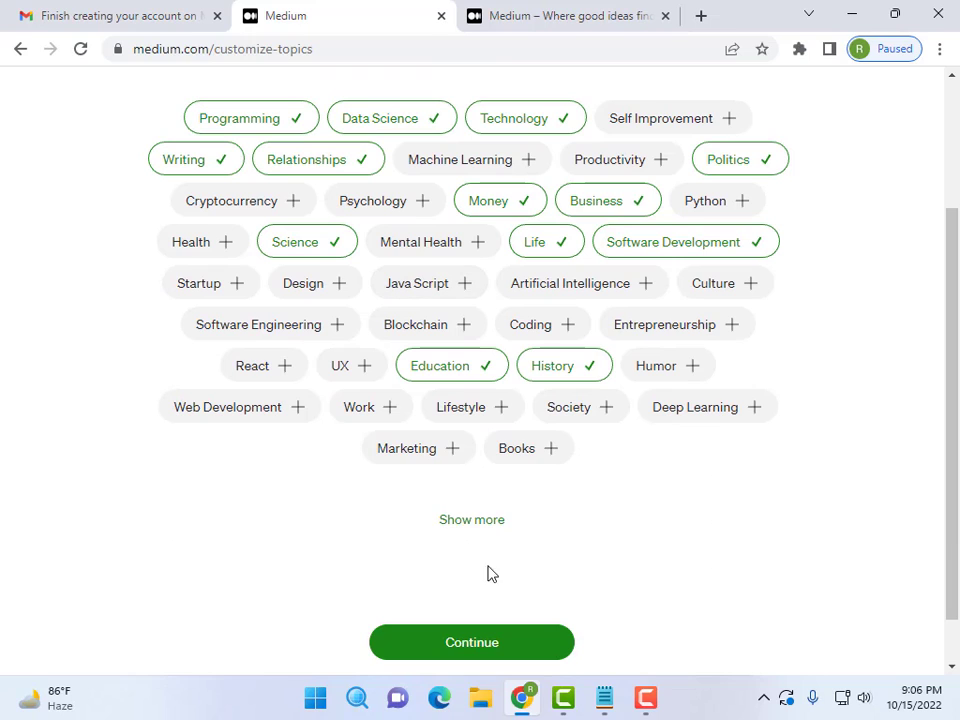
pyautogui.click(452, 416)
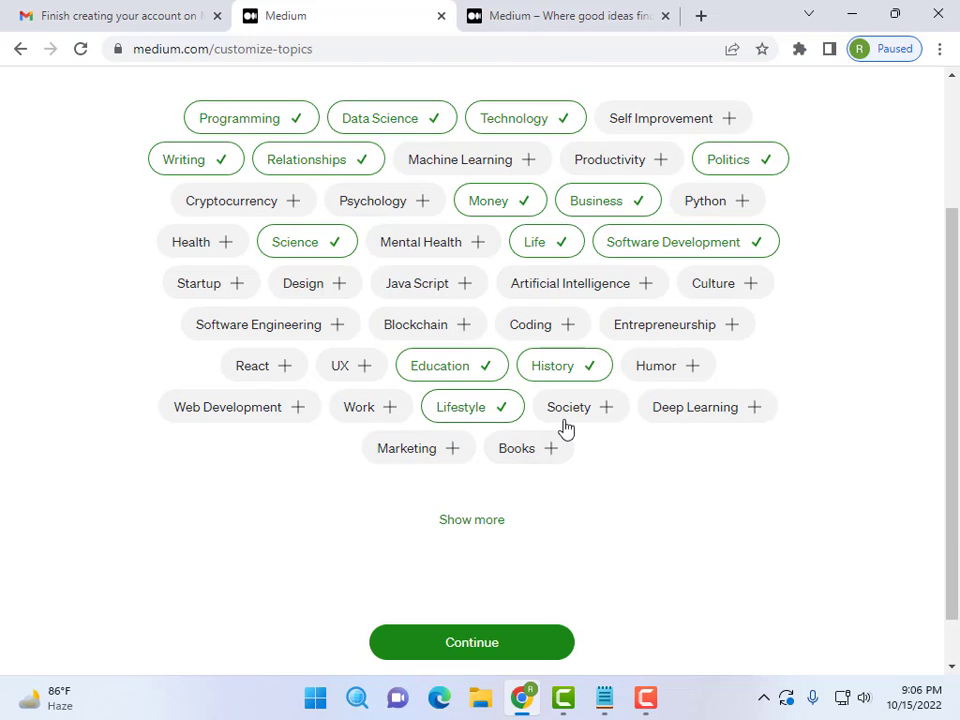
pyautogui.click(575, 418)
pyautogui.click(531, 332)
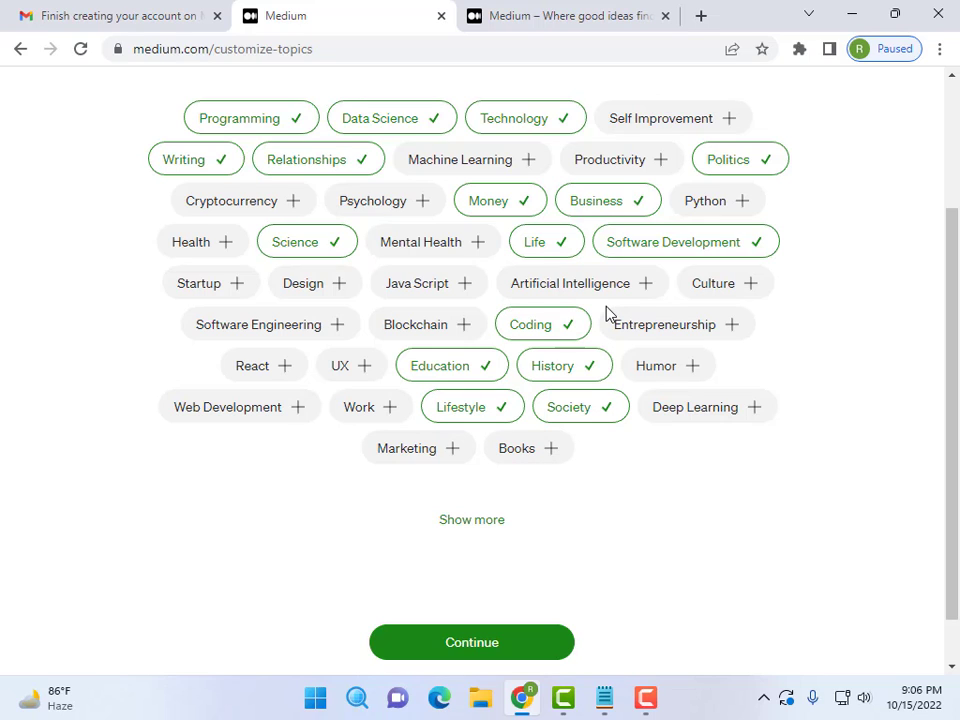
pyautogui.click(706, 294)
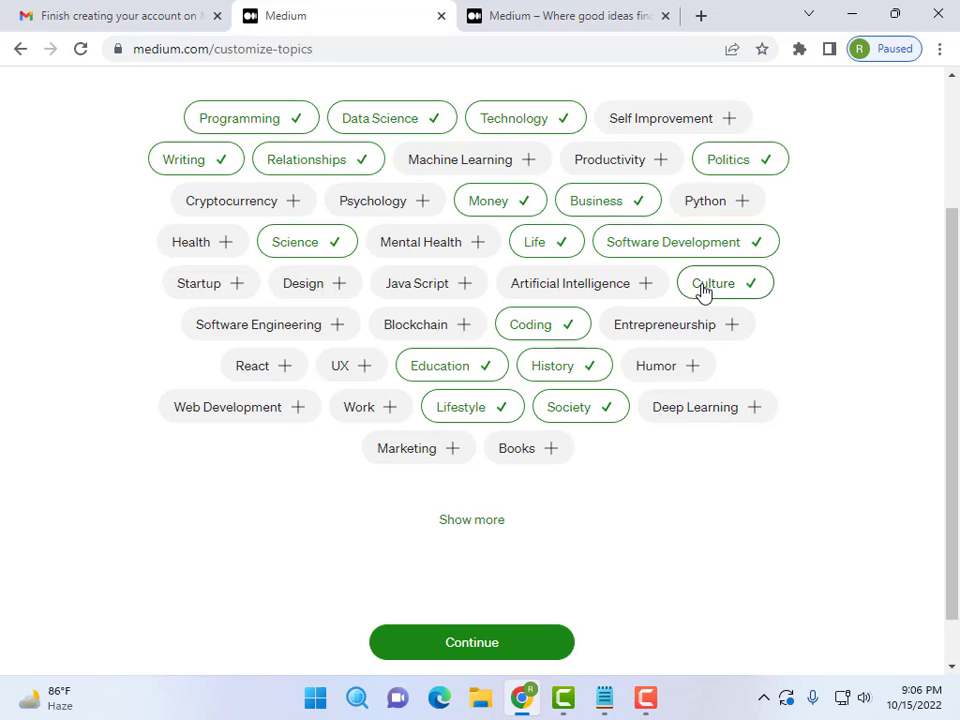
pyautogui.click(482, 648)
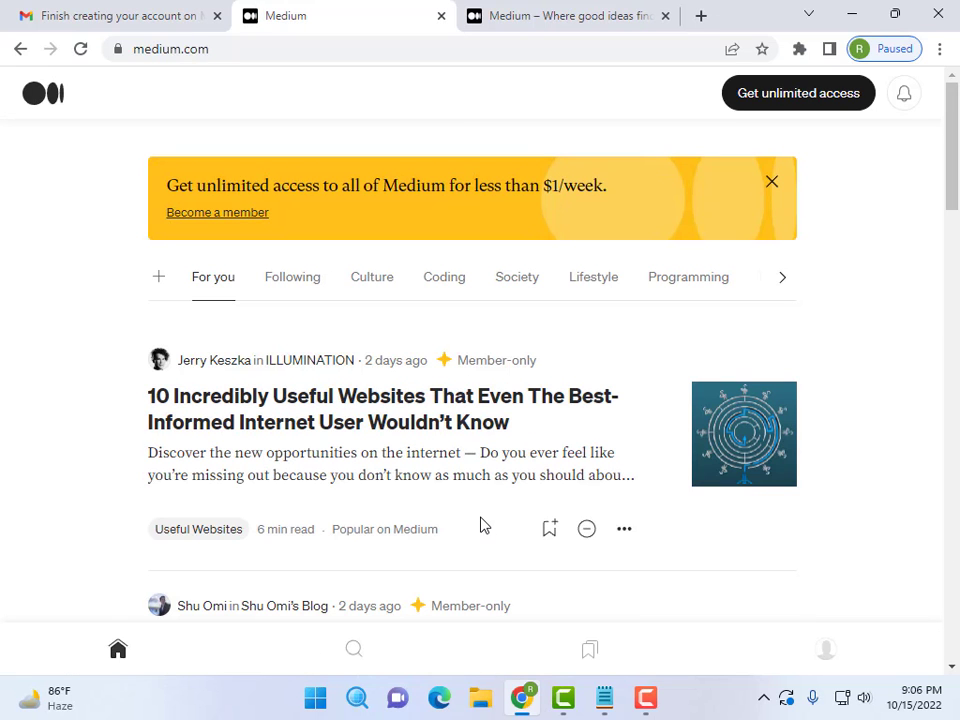
# Step: Look through the recommended stories in the For you feed
pyautogui.scroll(-5, 480, 529)
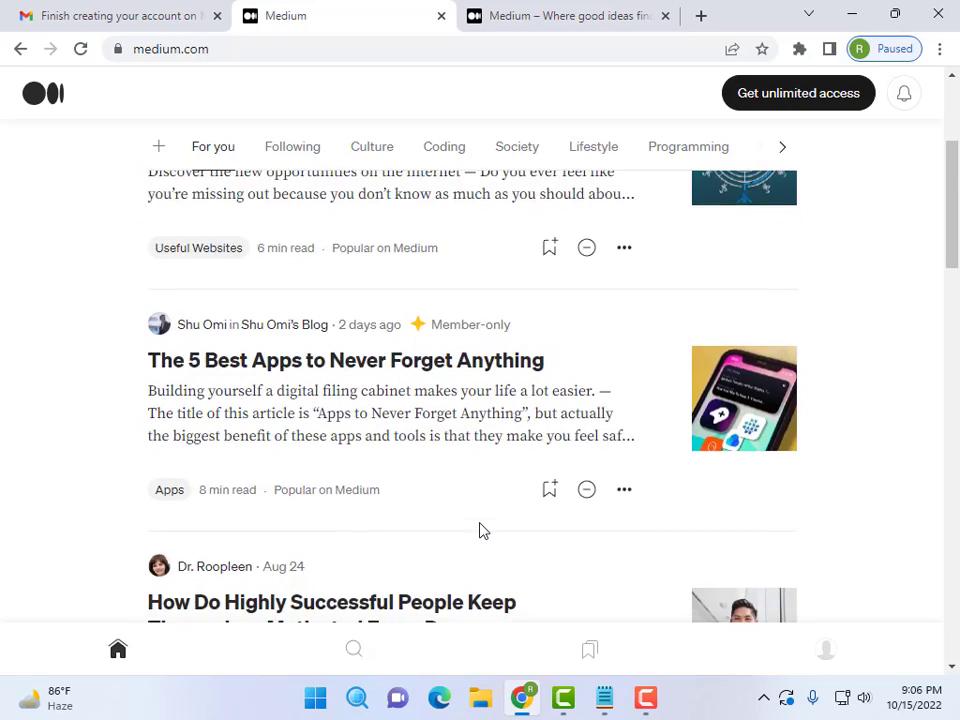
pyautogui.scroll(-5, 480, 530)
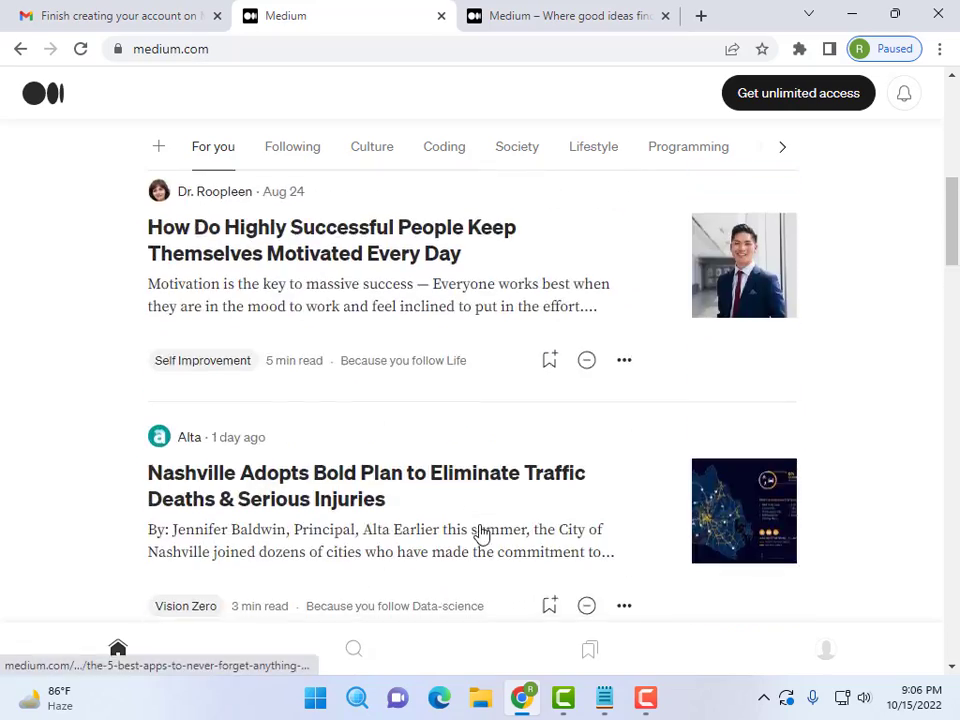
pyautogui.scroll(-6, 481, 535)
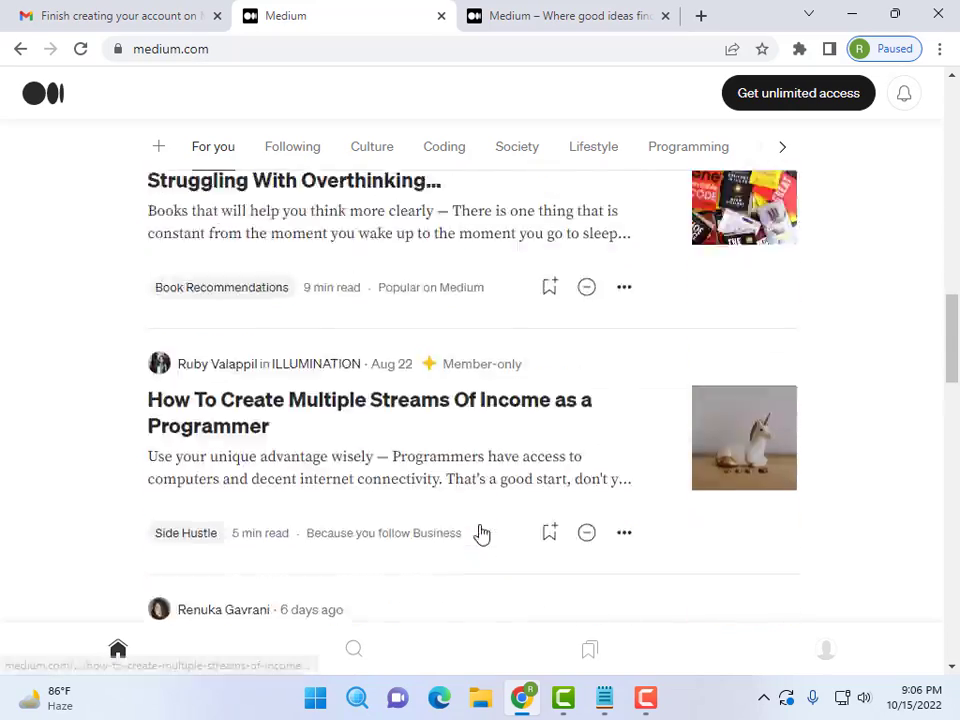
pyautogui.scroll(15, 481, 535)
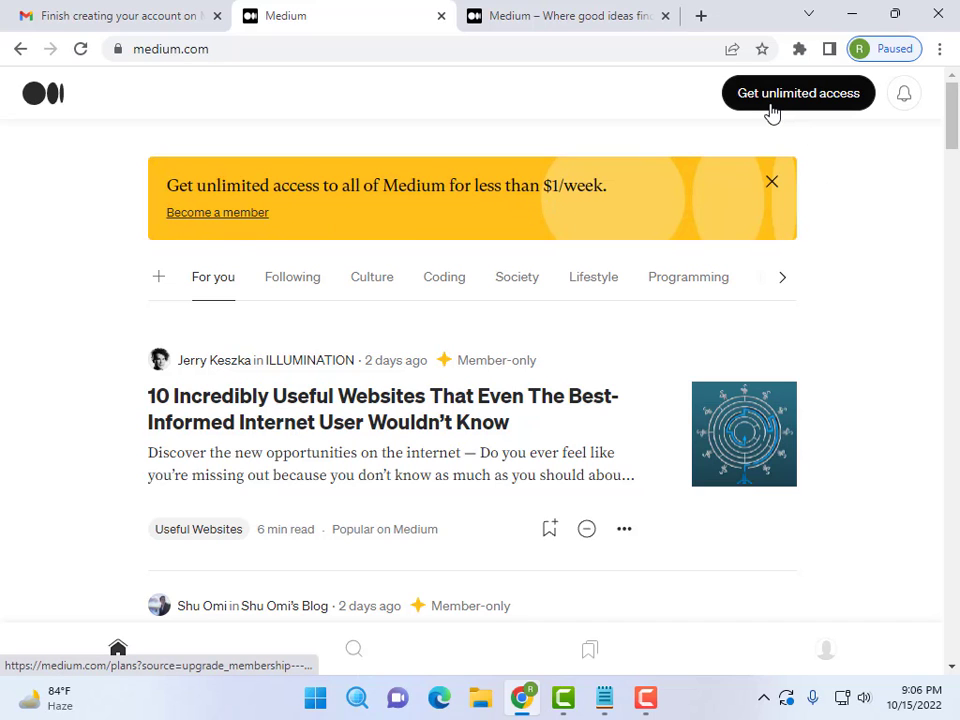
pyautogui.scroll(-2, 359, 498)
pyautogui.scroll(1, 276, 448)
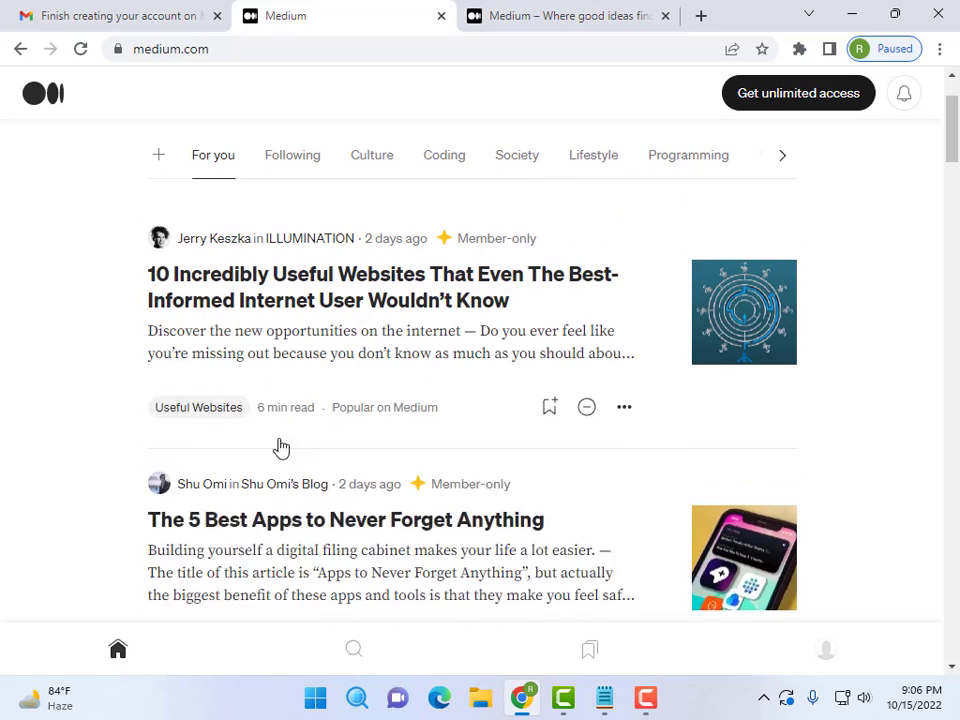
# Step: Switch to Gmail, view the "Finish creating your account on Medium" message again and return to the inbox
pyautogui.click(139, 10)
pyautogui.click(71, 203)
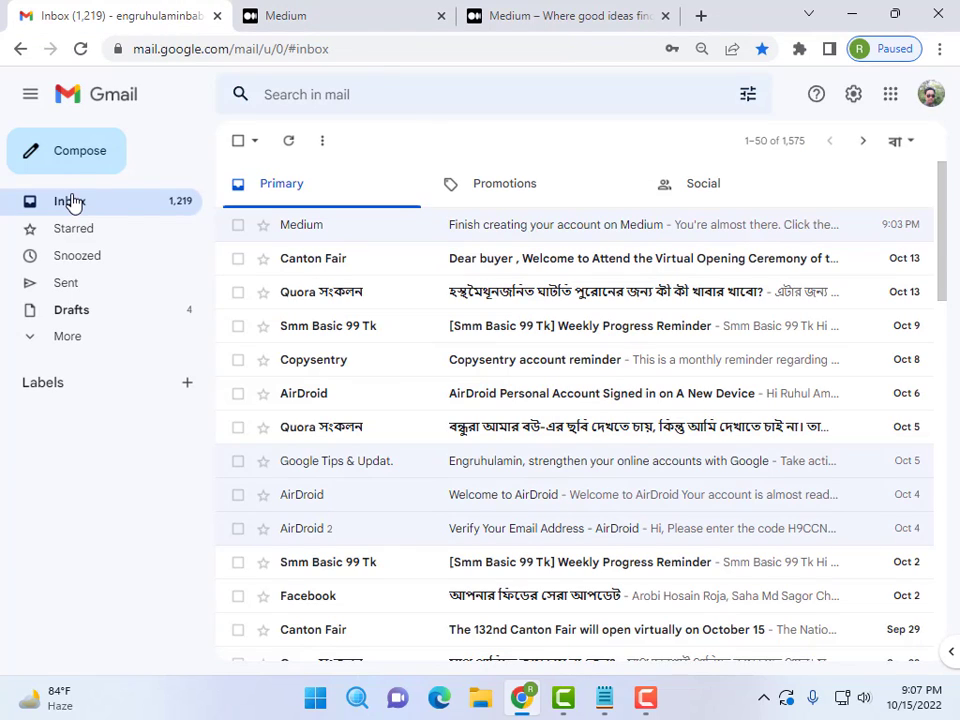
pyautogui.click(550, 228)
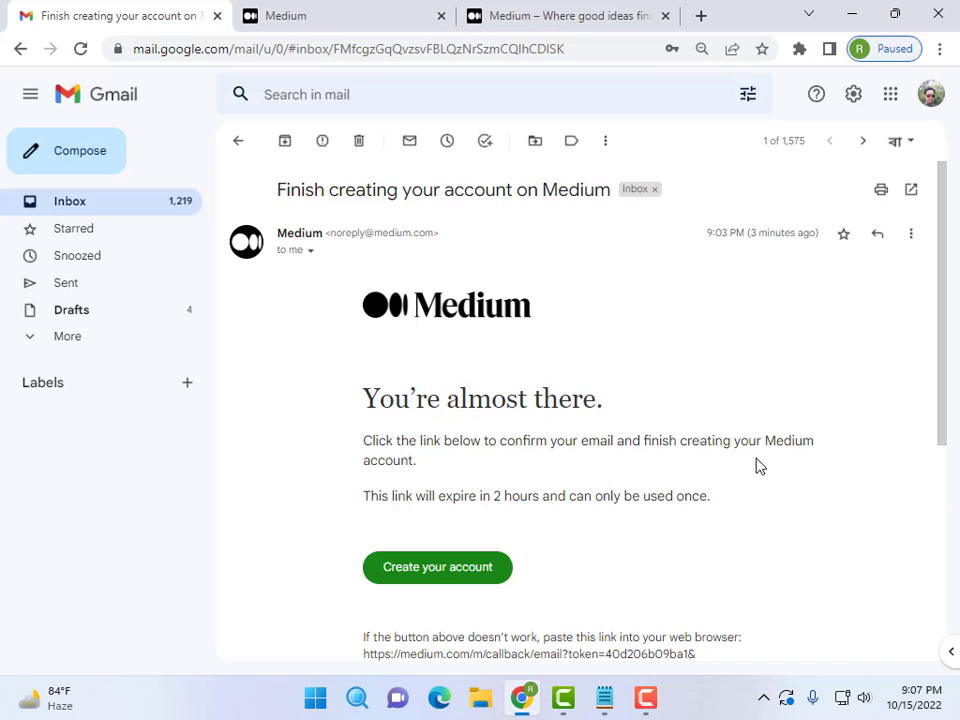
pyautogui.click(98, 205)
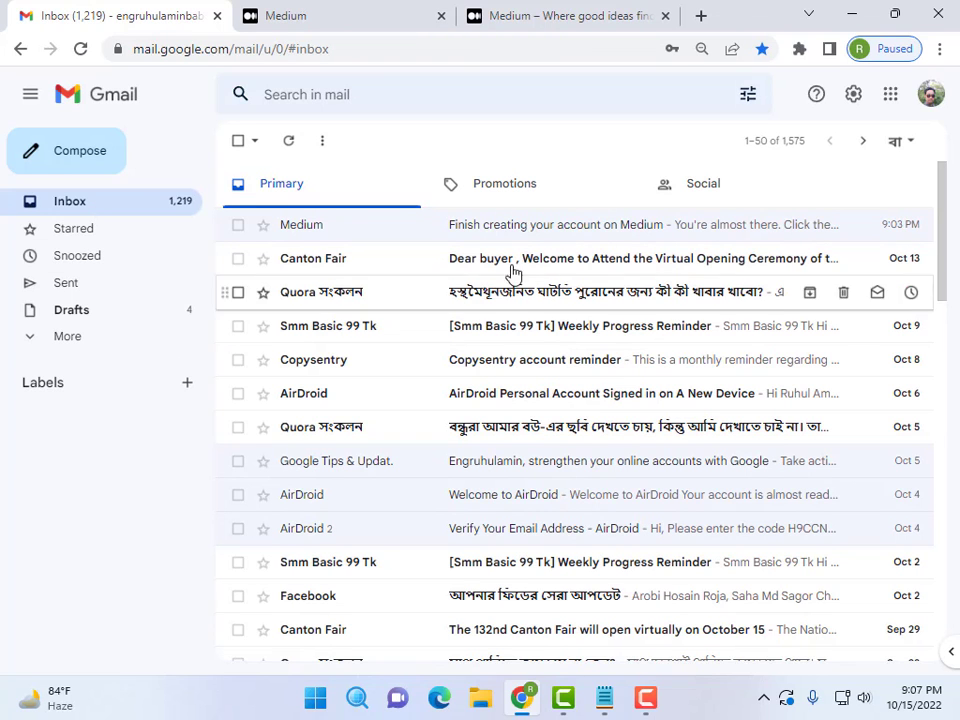
# Step: Close the signed-out Medium home page and return to the signed-in Medium feed
pyautogui.click(354, 10)
pyautogui.click(548, 8)
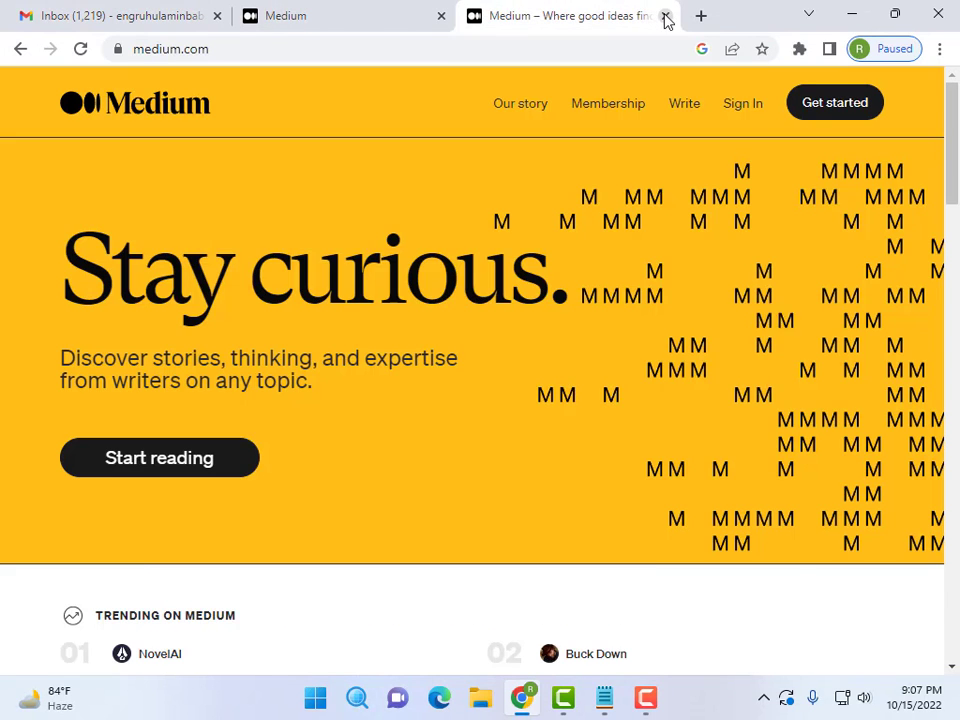
pyautogui.click(665, 16)
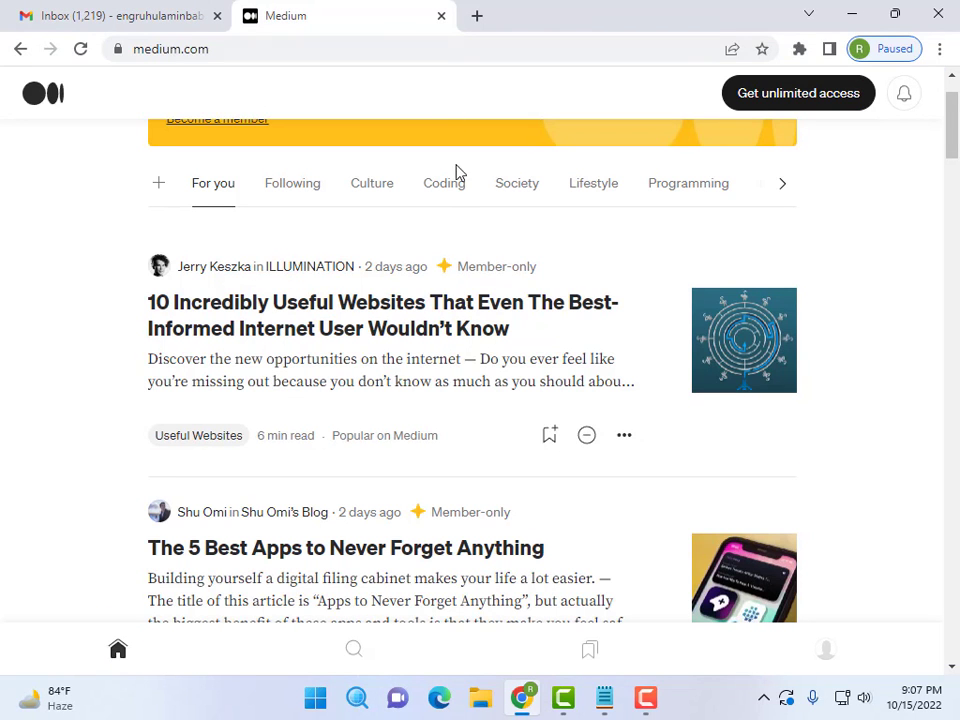
# Step: Show the Lifestyle topic in the home feed and look through its stories
pyautogui.scroll(1, 345, 432)
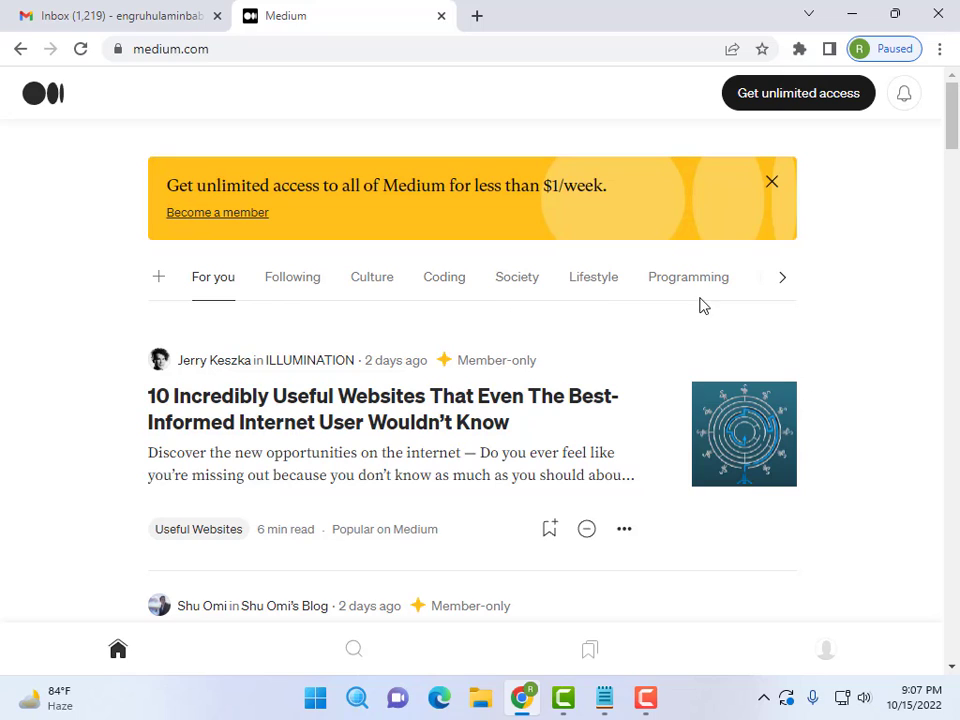
pyautogui.click(779, 283)
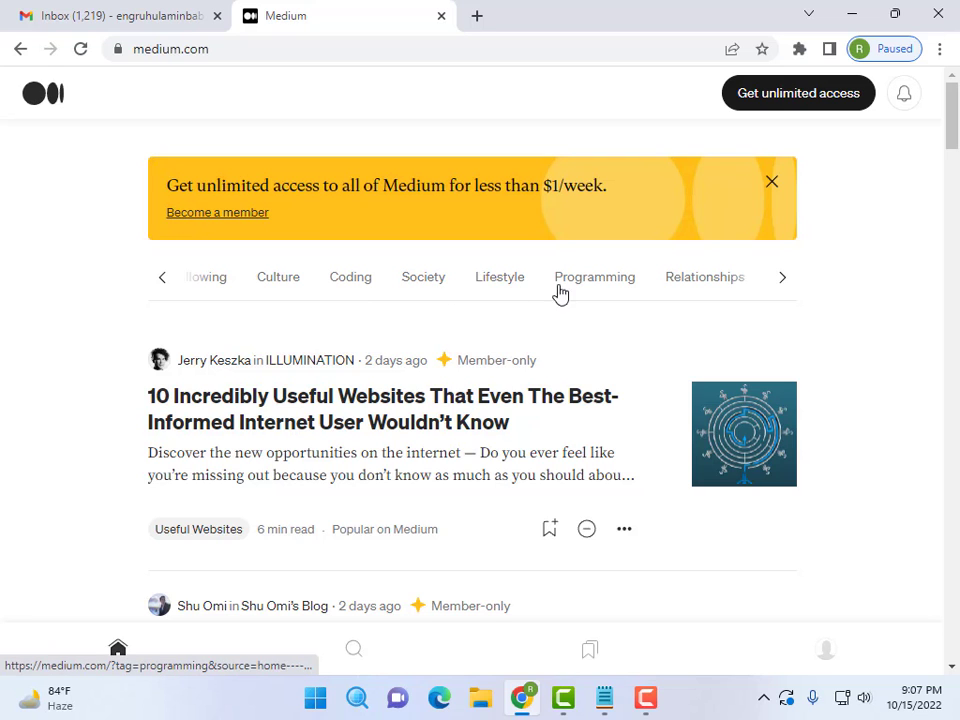
pyautogui.click(503, 287)
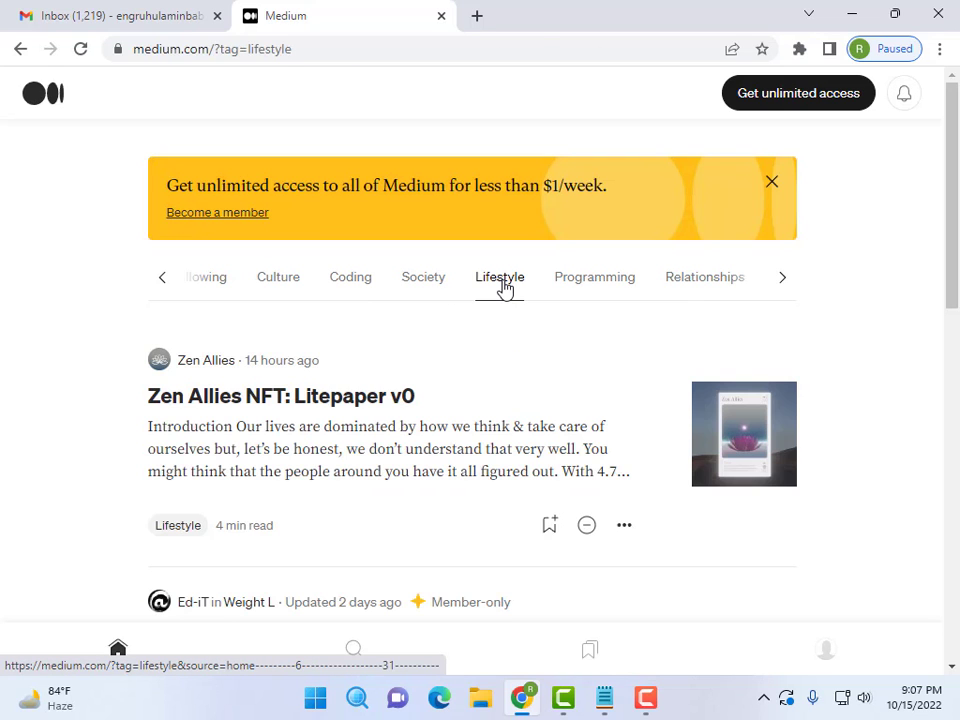
pyautogui.scroll(-2, 478, 412)
pyautogui.scroll(2, 478, 412)
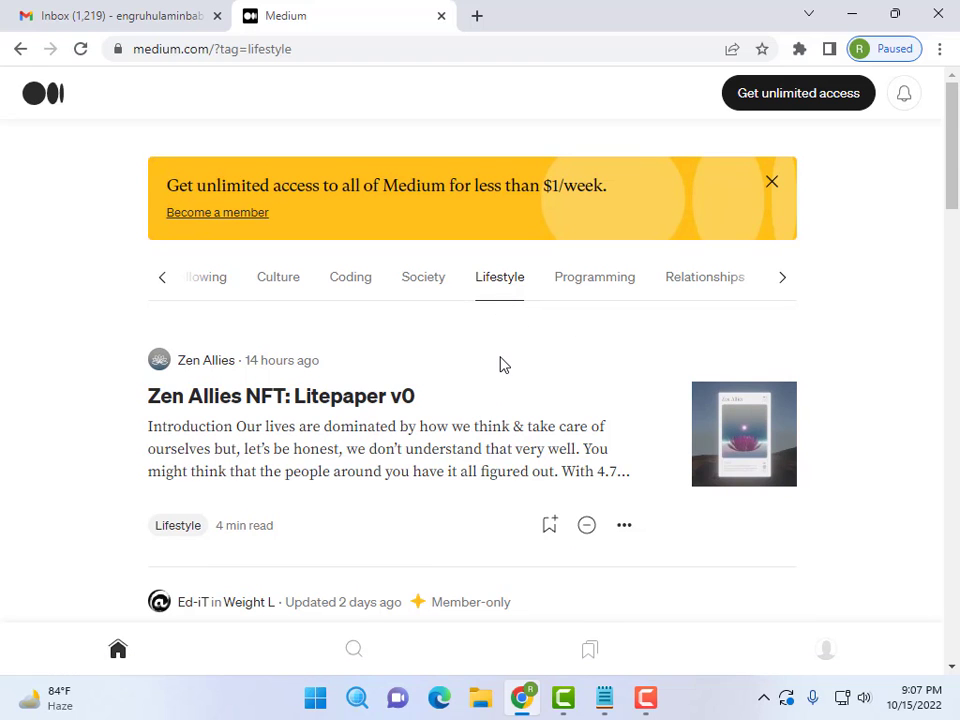
pyautogui.scroll(-2, 503, 365)
pyautogui.scroll(-3, 439, 444)
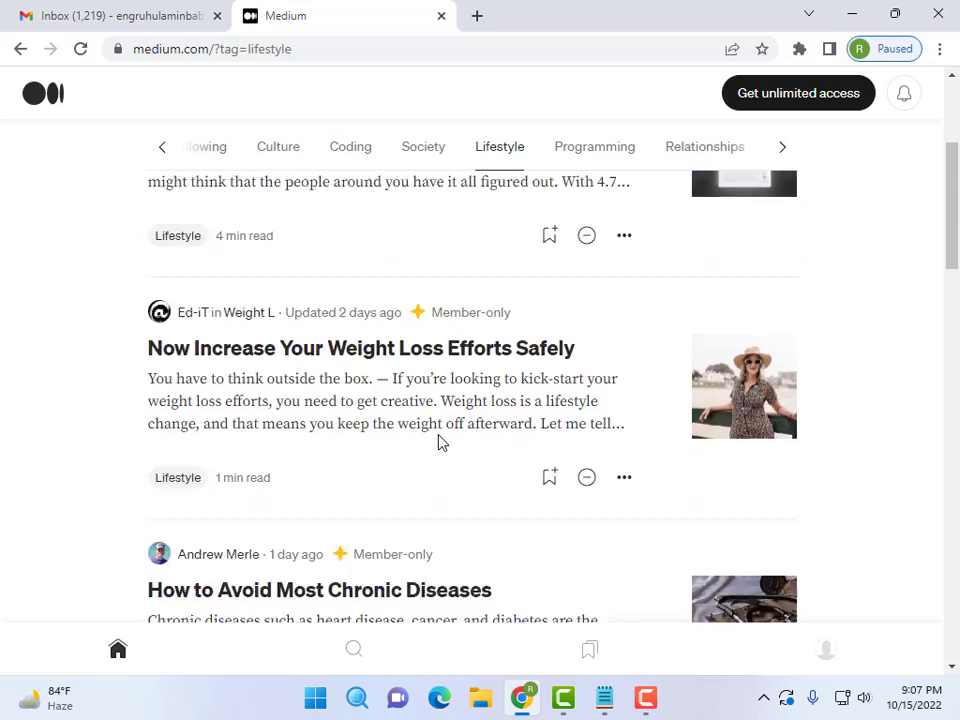
pyautogui.scroll(-4, 437, 443)
pyautogui.scroll(8, 437, 441)
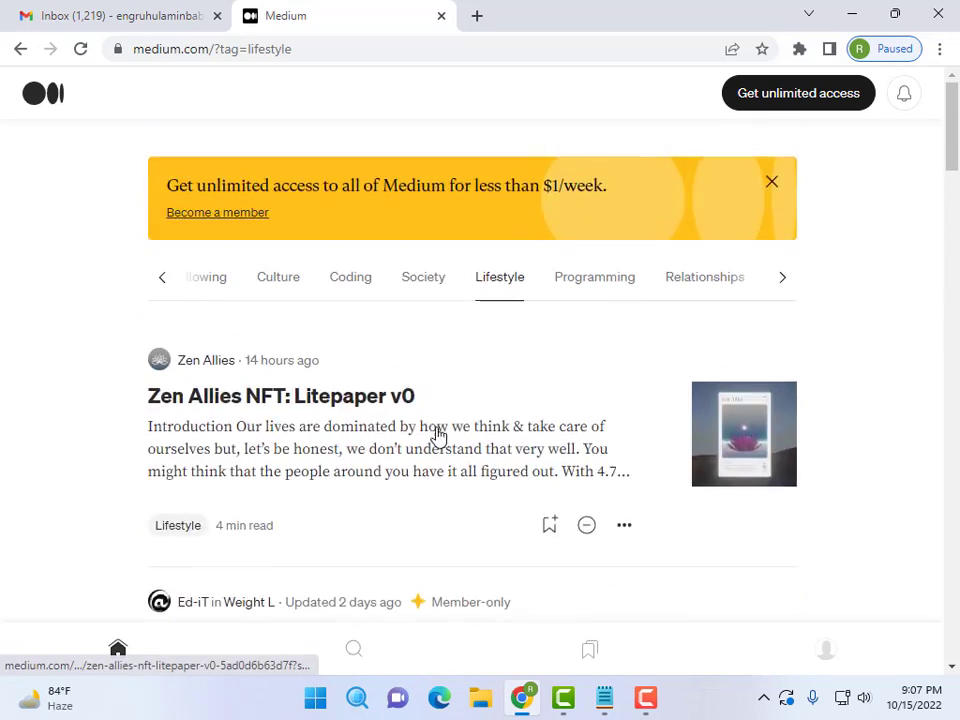
pyautogui.scroll(-3, 391, 464)
pyautogui.scroll(3, 391, 464)
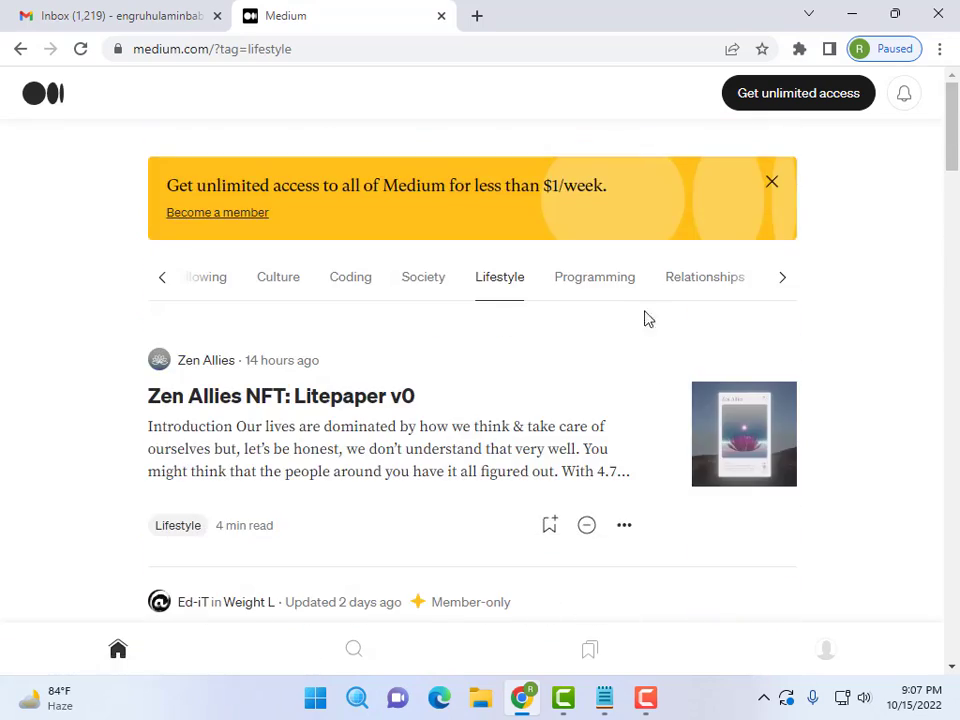
# Step: Show the Programming topic in the home feed and look through its stories
pyautogui.click(597, 281)
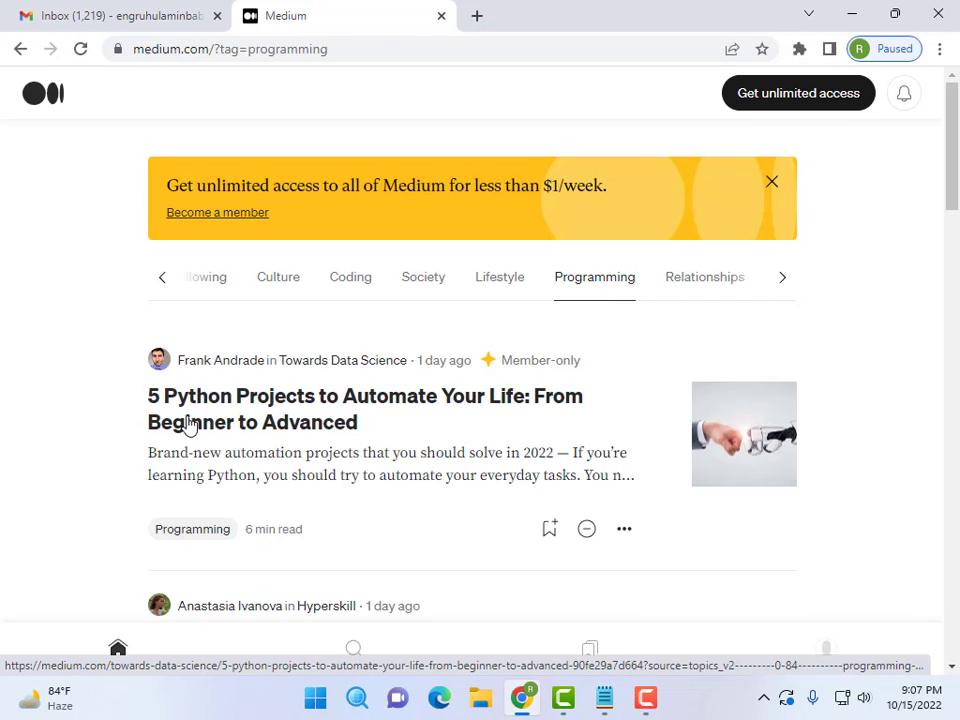
pyautogui.scroll(-8, 400, 424)
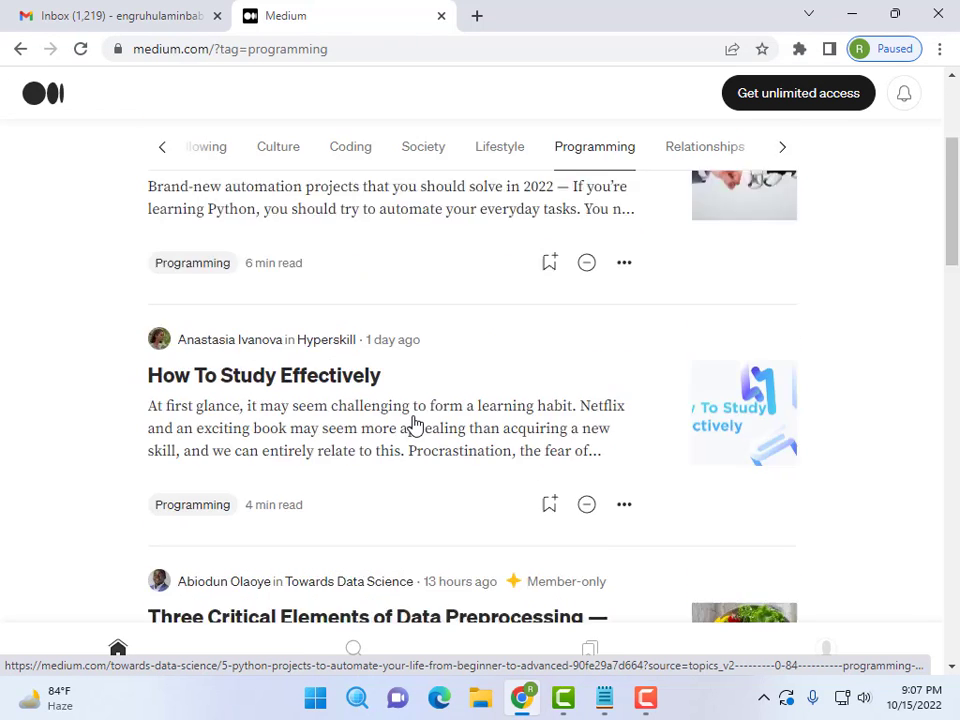
pyautogui.scroll(-10, 415, 424)
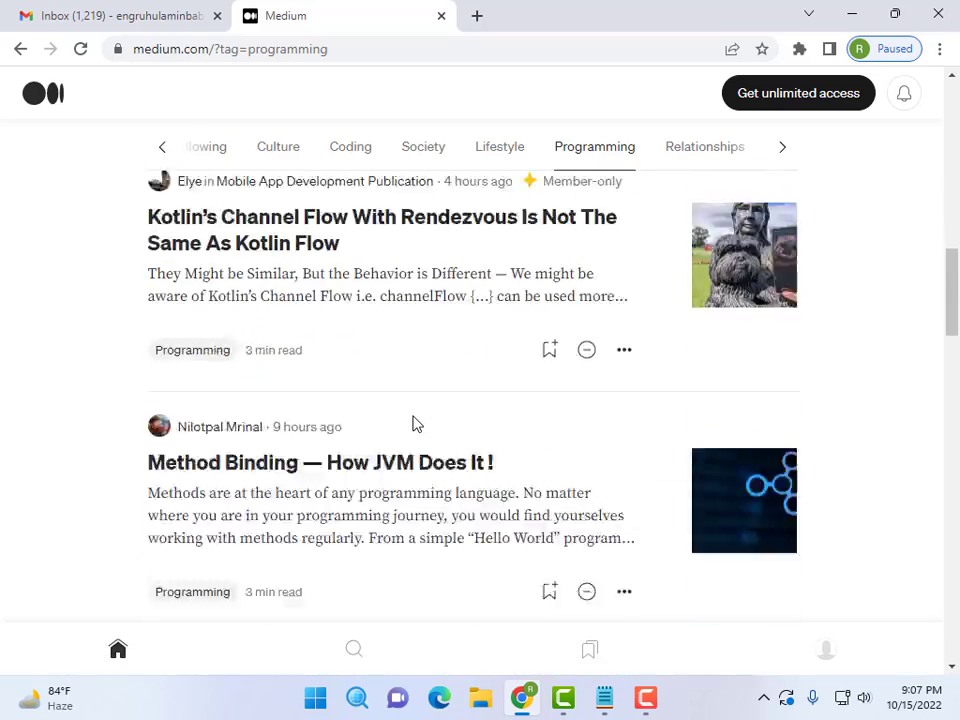
# Step: Look through more of the Programming stories and return to the start of the feed
pyautogui.scroll(-4, 415, 424)
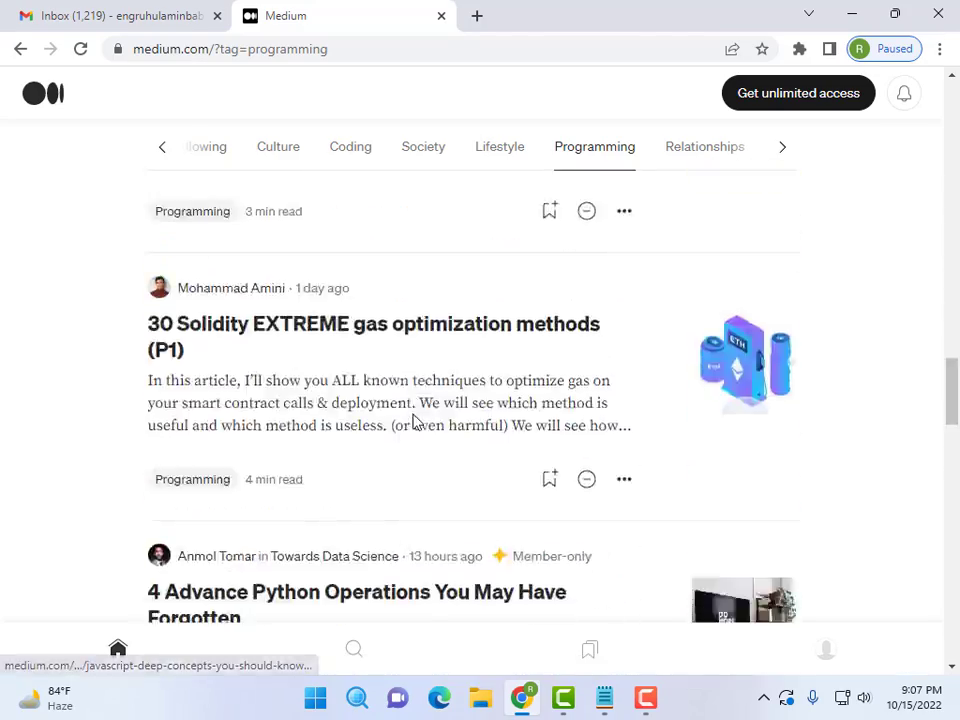
pyautogui.scroll(15, 415, 420)
pyautogui.scroll(6, 415, 418)
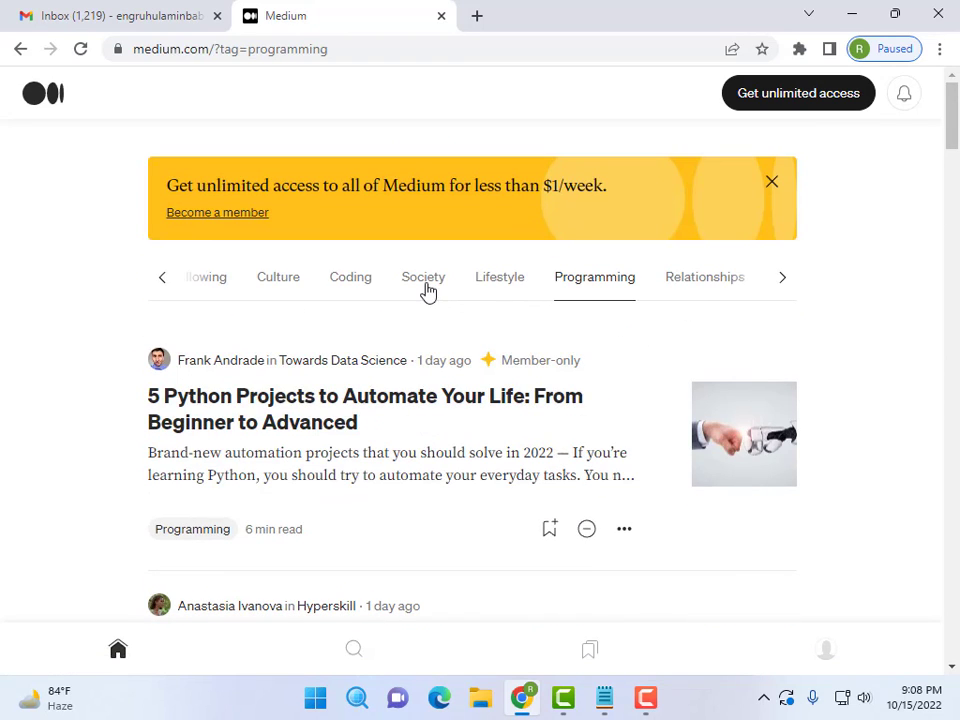
# Step: Show the Culture topic in the home feed and look through its stories
pyautogui.click(280, 280)
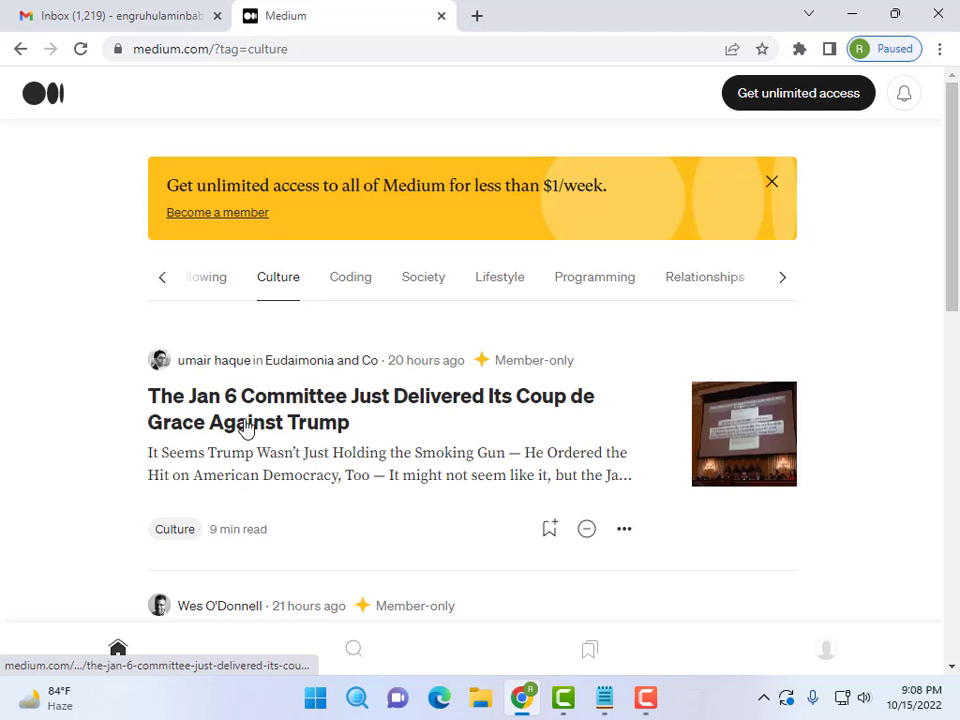
pyautogui.scroll(-2, 369, 478)
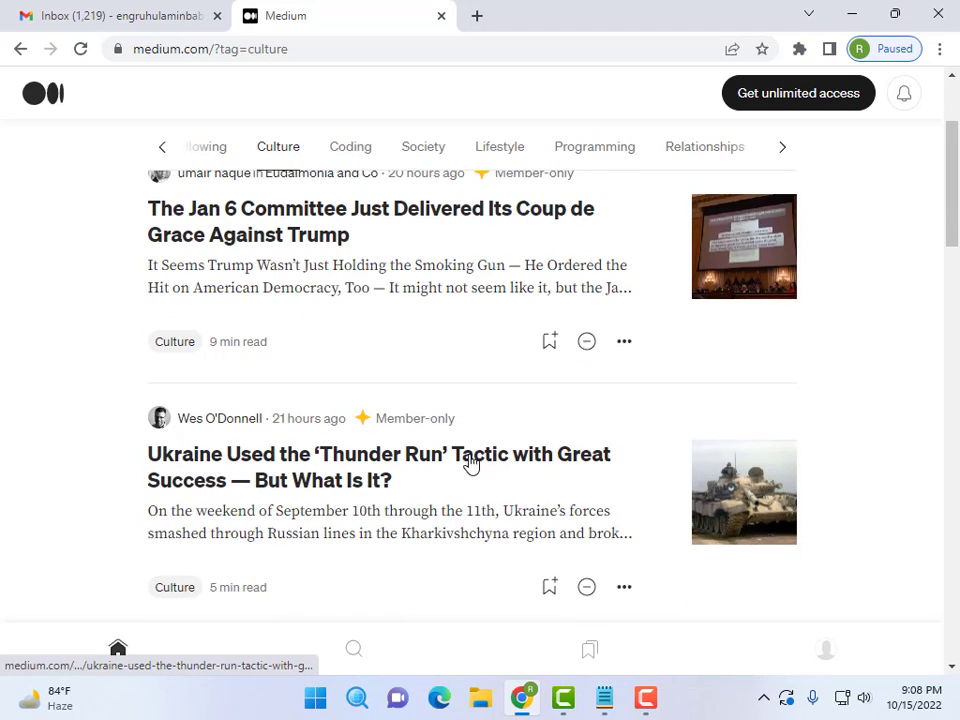
pyautogui.scroll(-2, 471, 464)
pyautogui.scroll(-3, 470, 460)
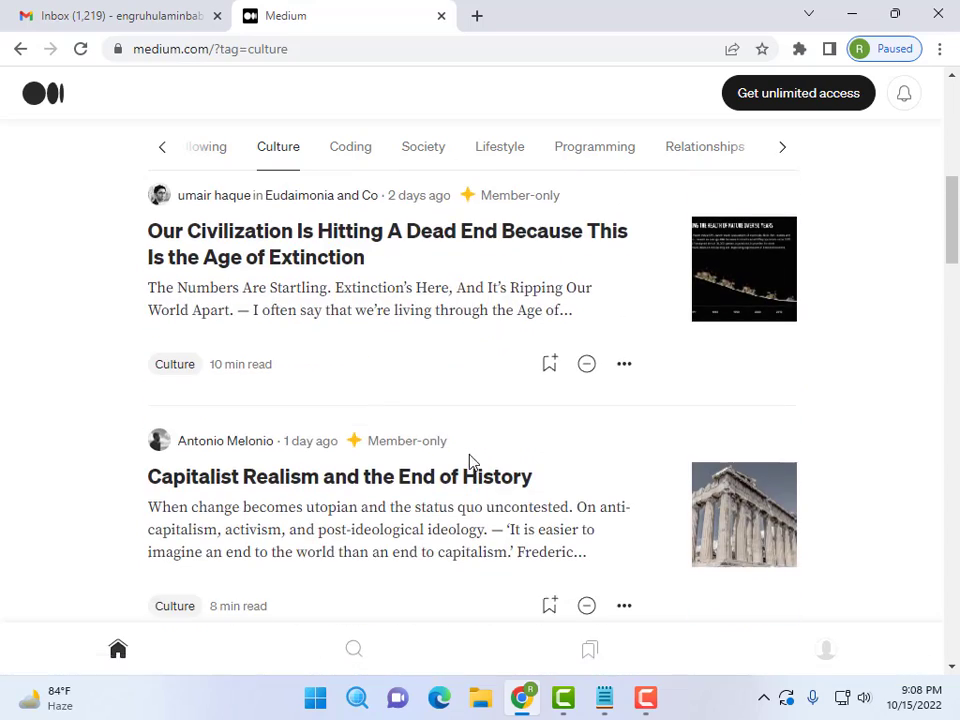
pyautogui.scroll(-4, 408, 491)
pyautogui.scroll(-5, 408, 491)
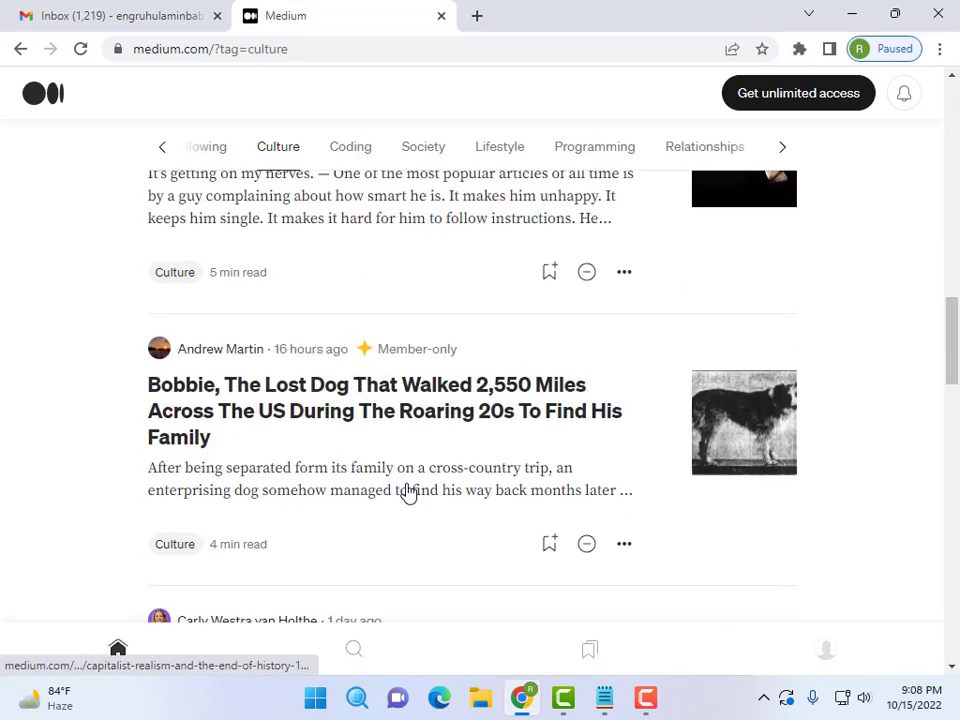
pyautogui.scroll(7, 408, 485)
pyautogui.scroll(2, 407, 479)
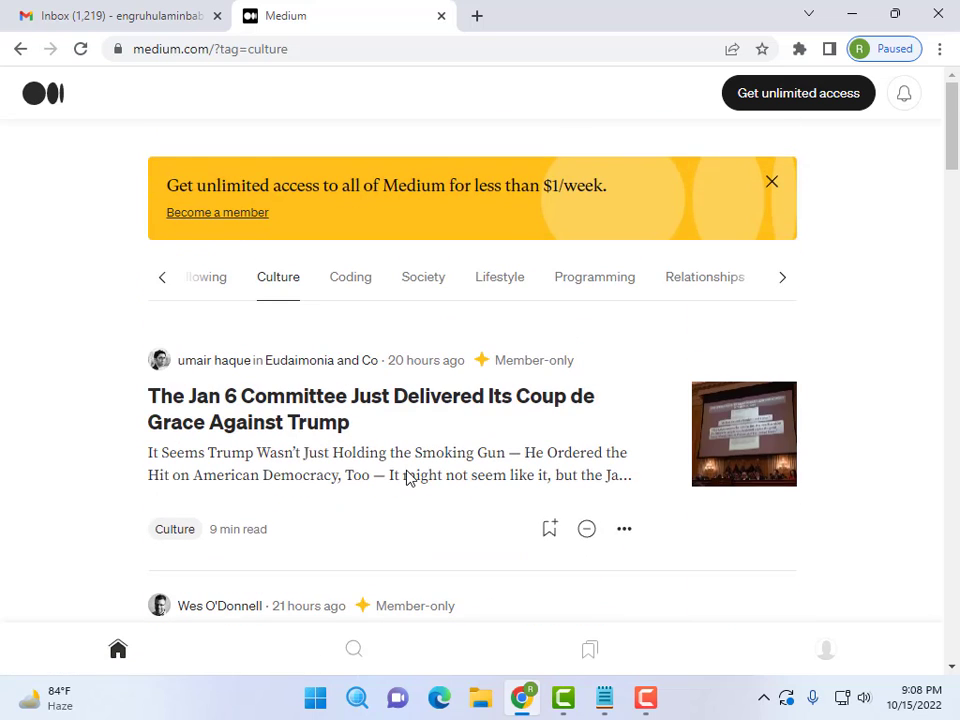
pyautogui.scroll(-4, 430, 438)
pyautogui.scroll(4, 420, 438)
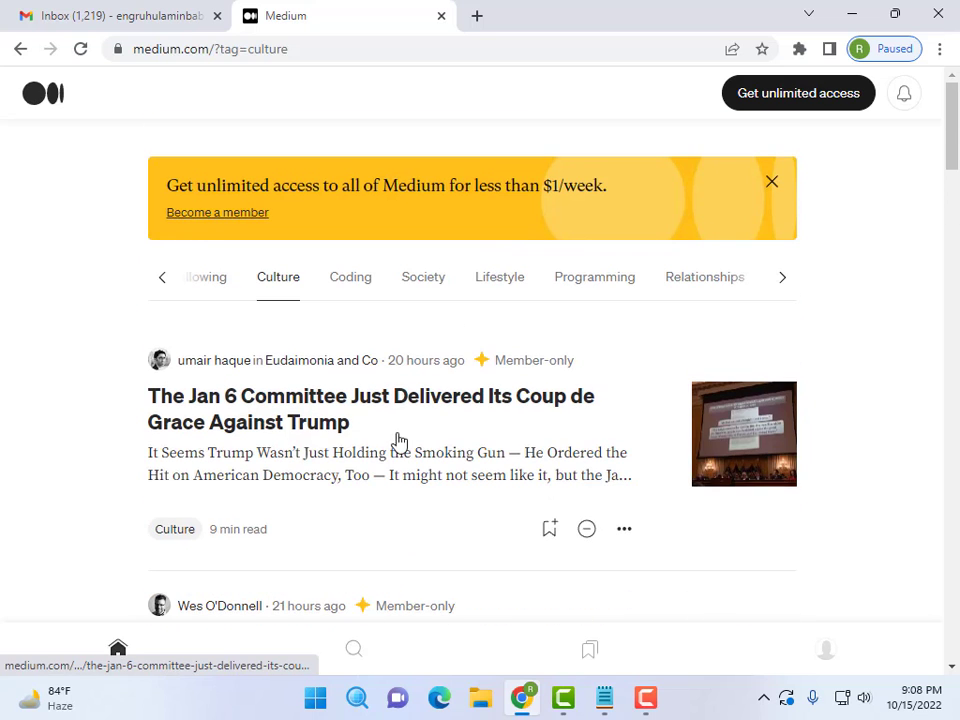
# Step: View the membership plans for unlimited access and return to the Medium home feed
pyautogui.click(34, 100)
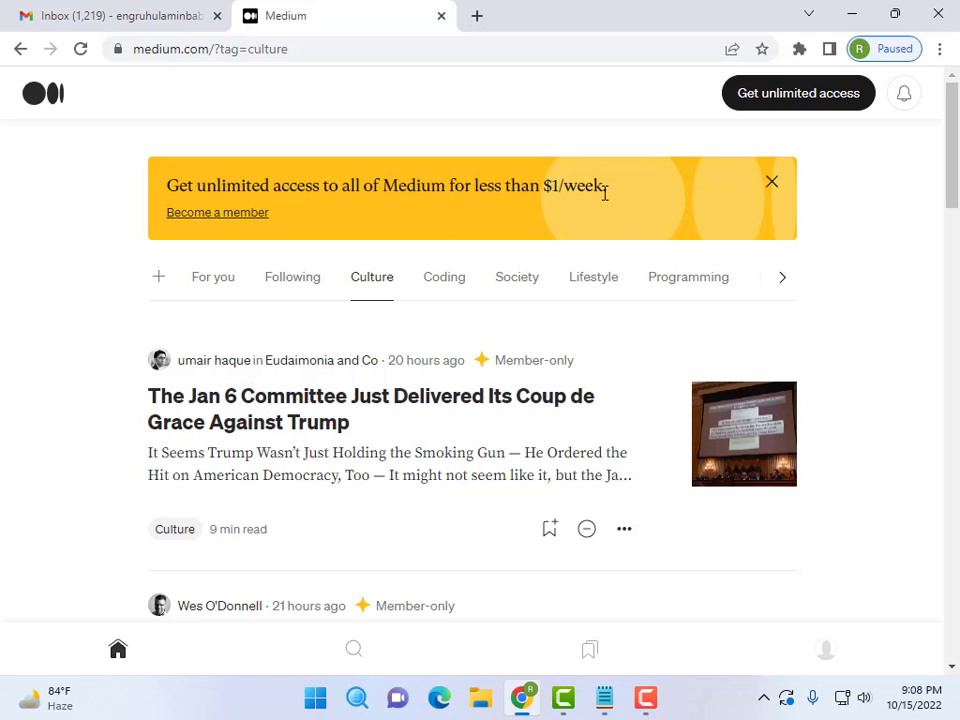
pyautogui.click(801, 105)
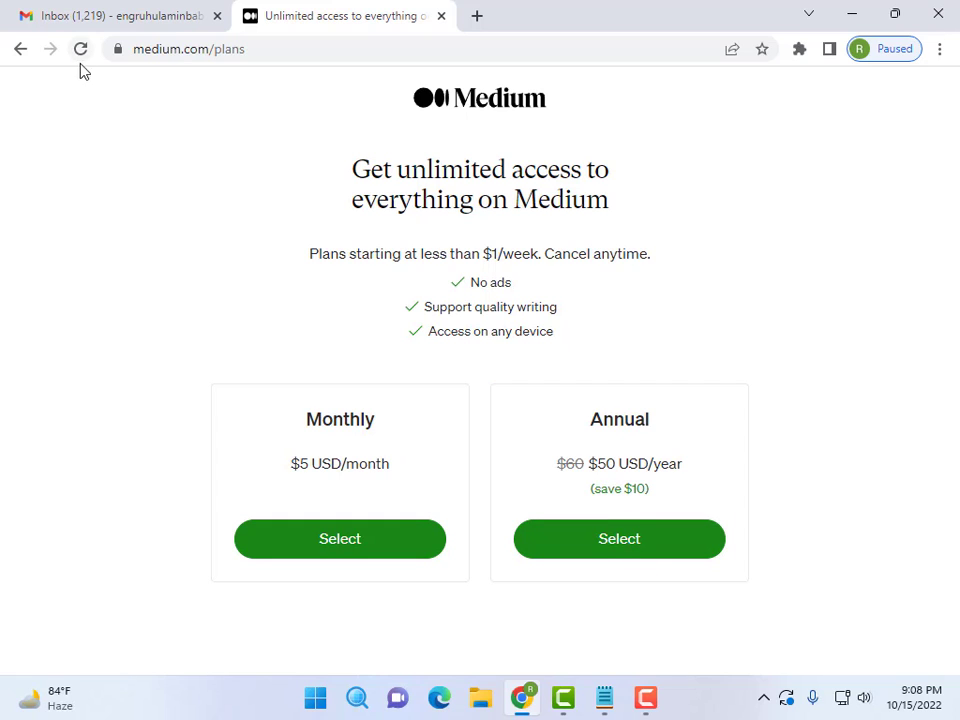
pyautogui.click(492, 102)
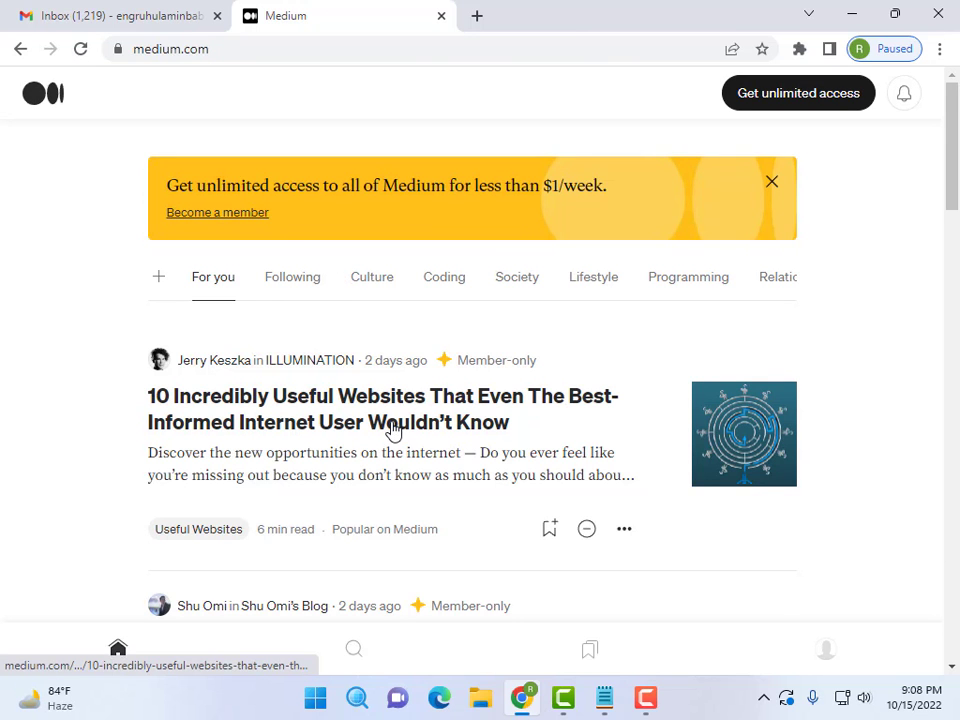
# Step: Look through the recommended stories in the For you feed
pyautogui.scroll(-8, 393, 428)
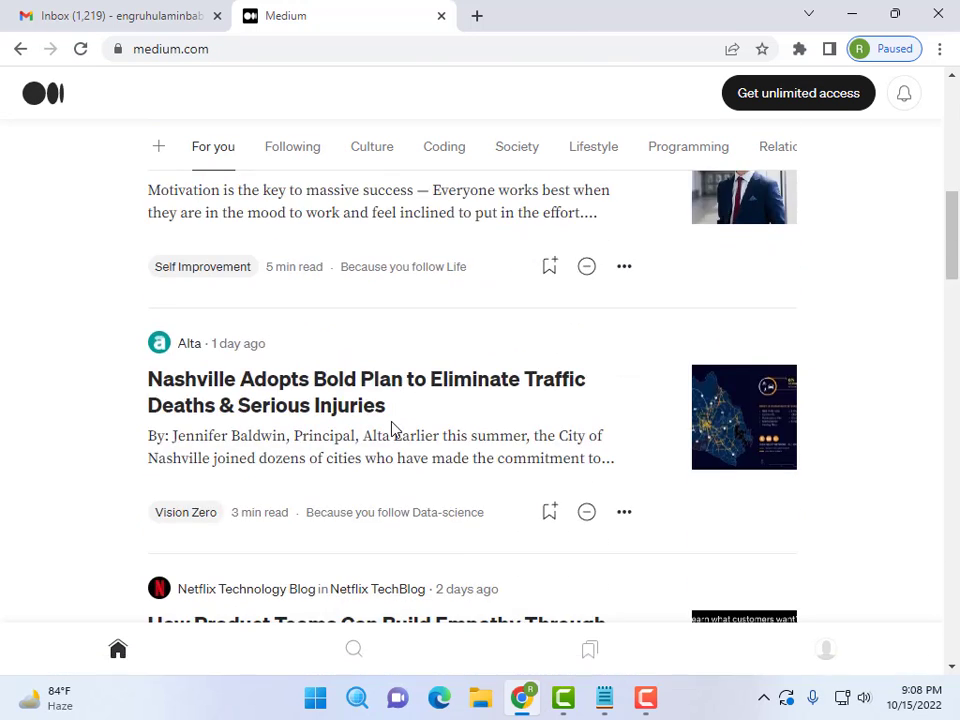
pyautogui.scroll(-20, 393, 428)
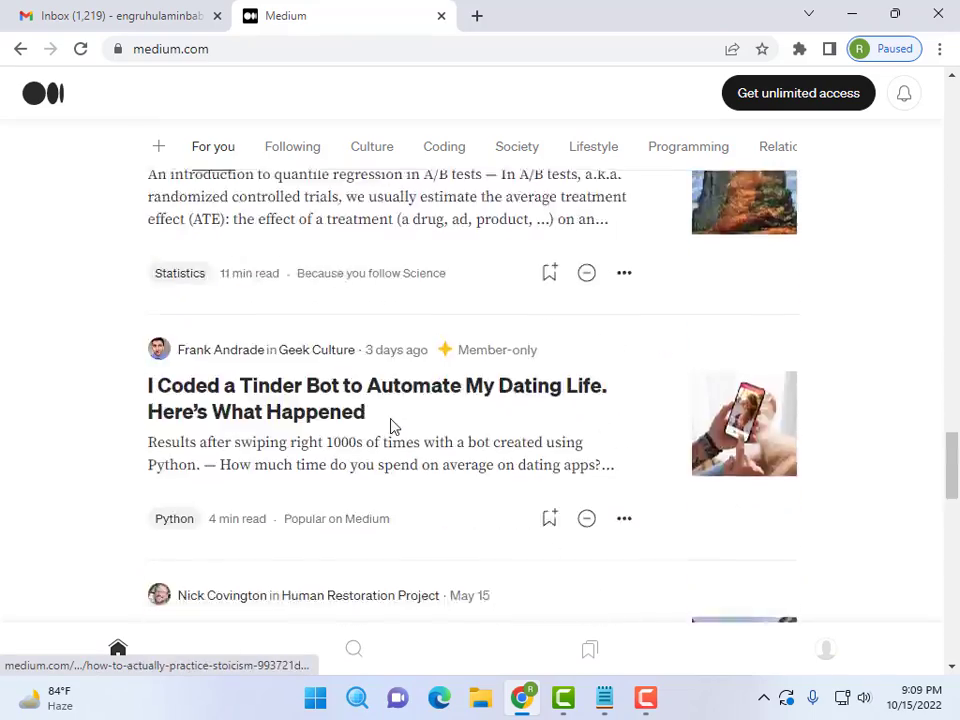
pyautogui.scroll(-5, 393, 428)
# Step: Set the browser's page zoom to 80%
pyautogui.click(939, 49)
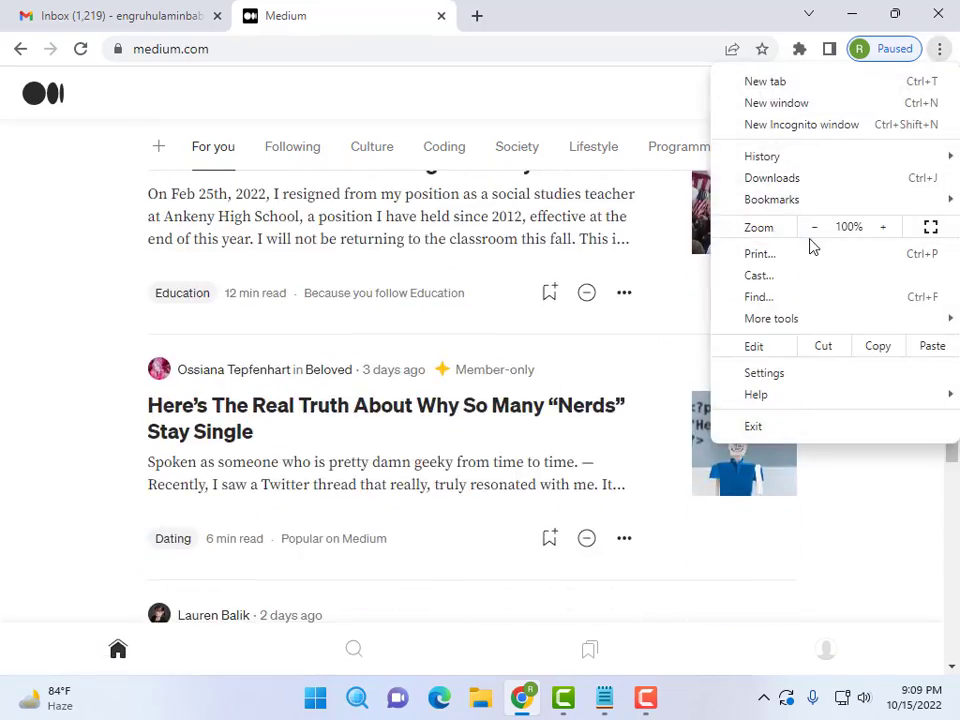
pyautogui.click(812, 232)
pyautogui.click(812, 232)
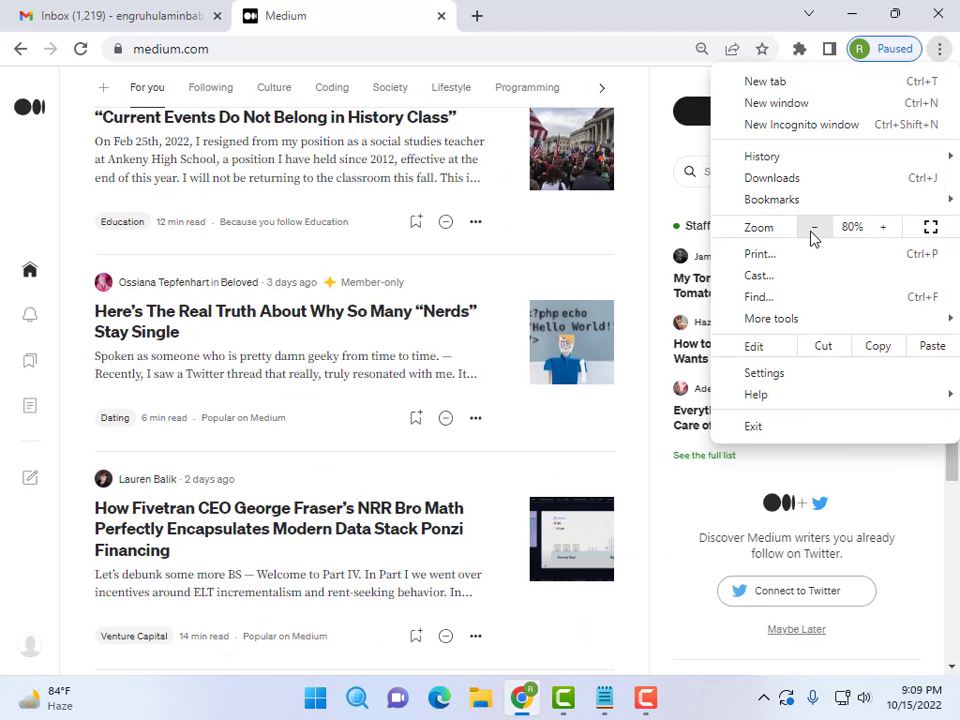
pyautogui.click(814, 228)
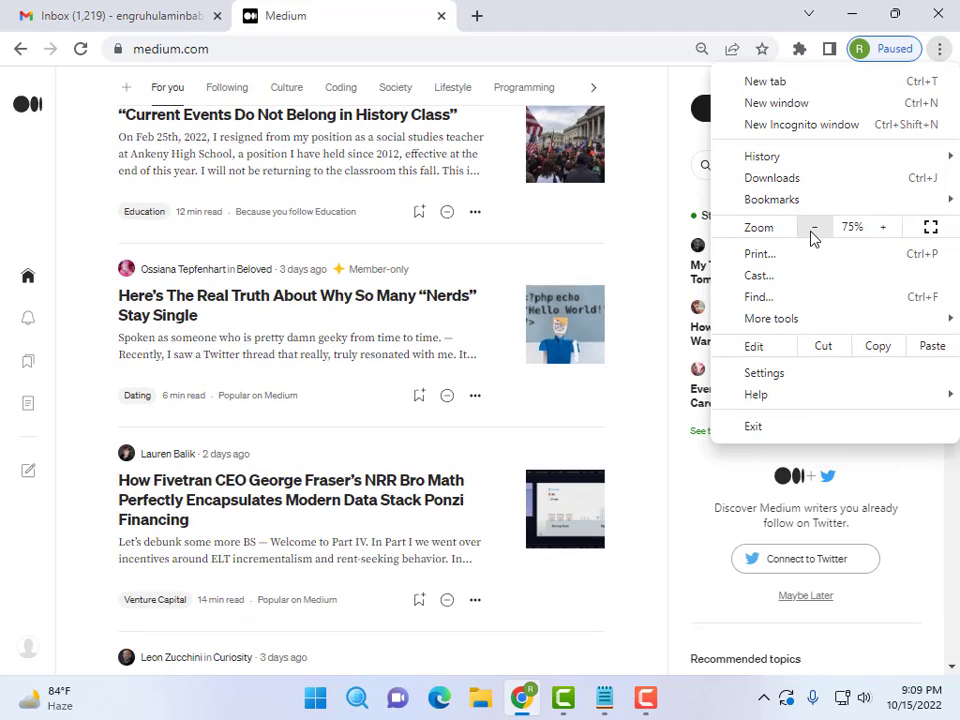
pyautogui.click(885, 232)
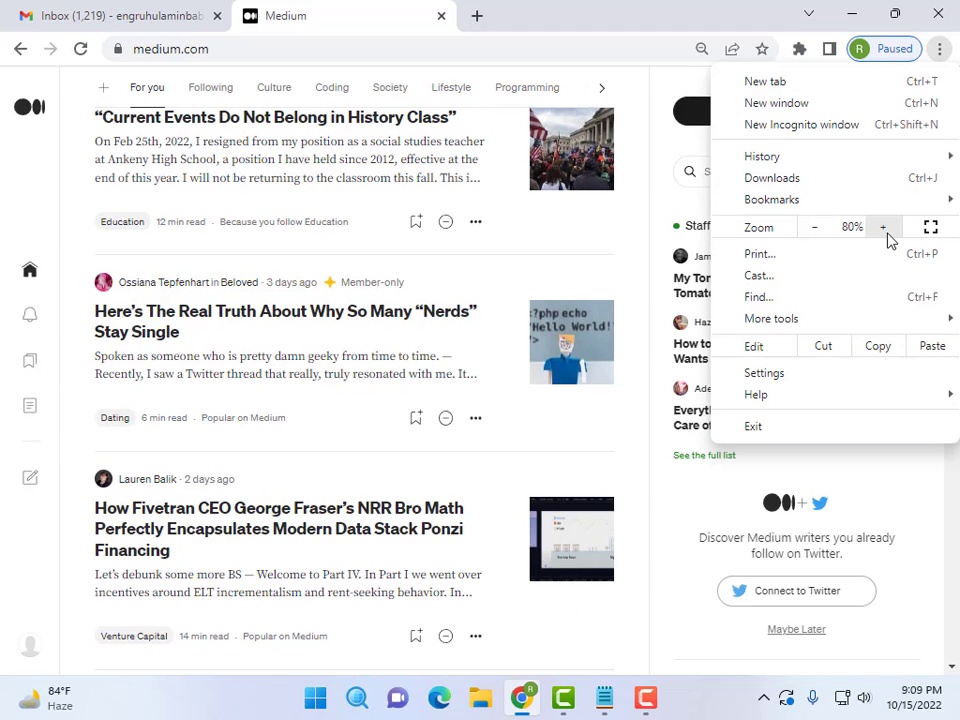
pyautogui.click(937, 62)
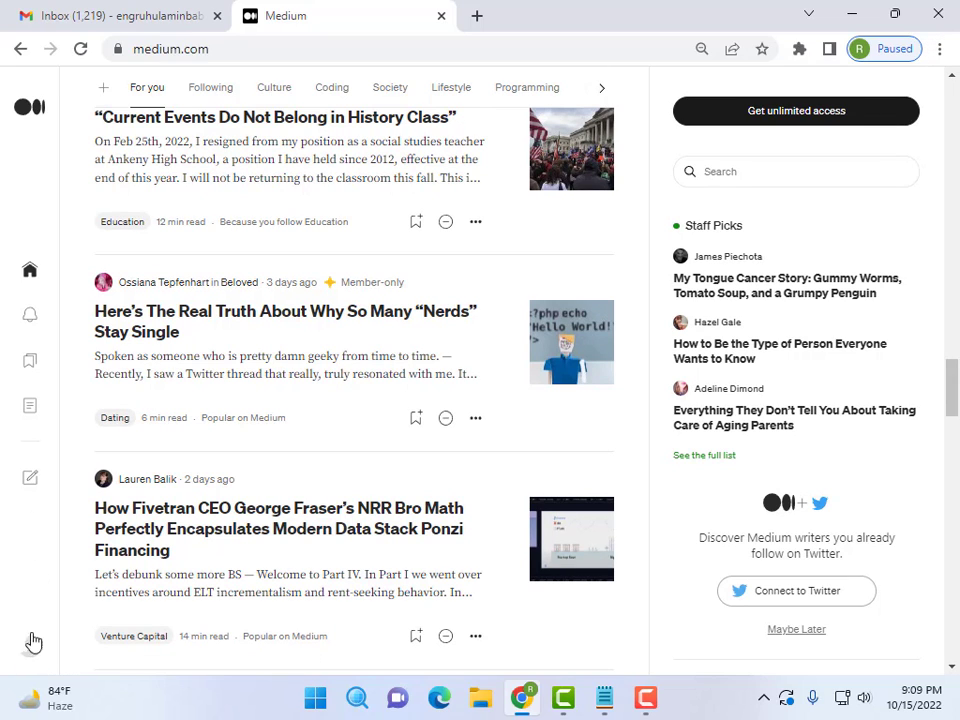
# Step: Return to the start of the home feed and view the account's notifications
pyautogui.click(31, 272)
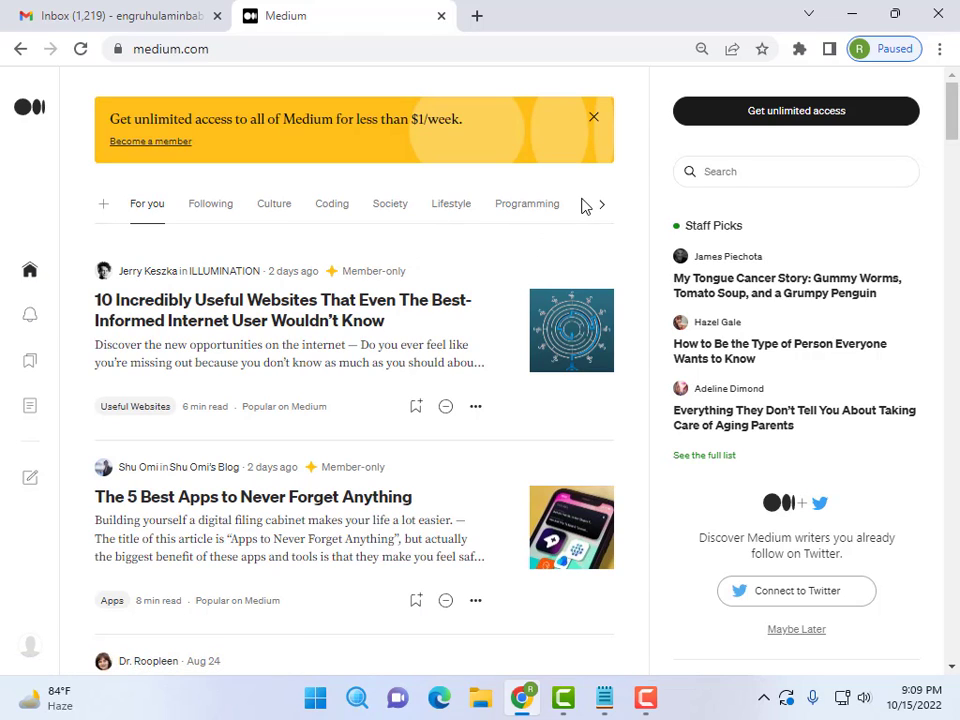
pyautogui.click(28, 316)
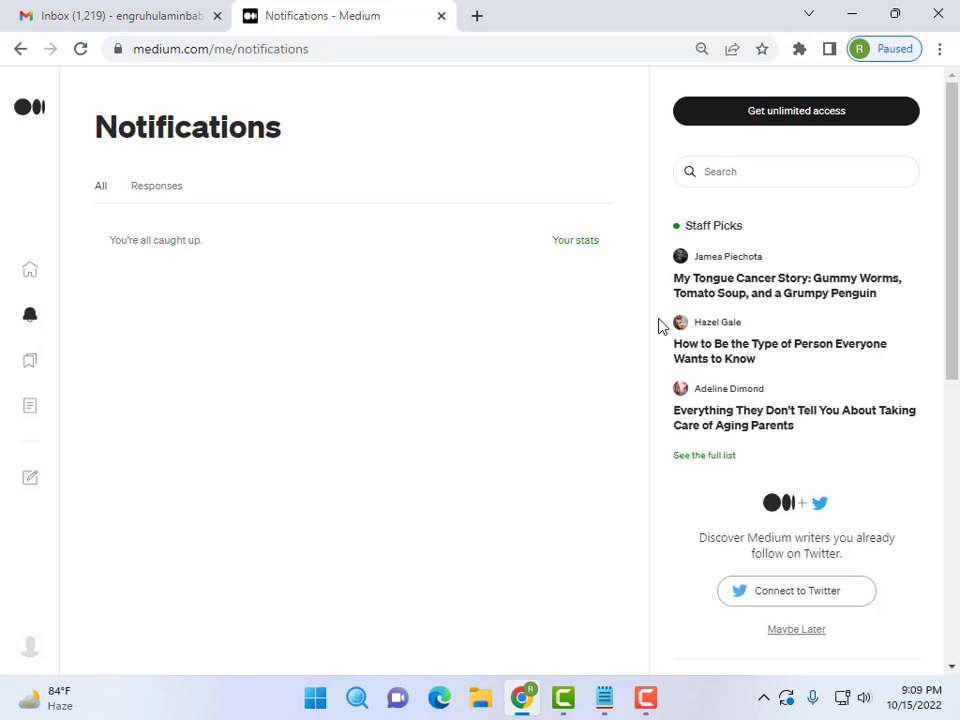
# Step: Show the account's saved lists and look over the whole page
pyautogui.click(29, 364)
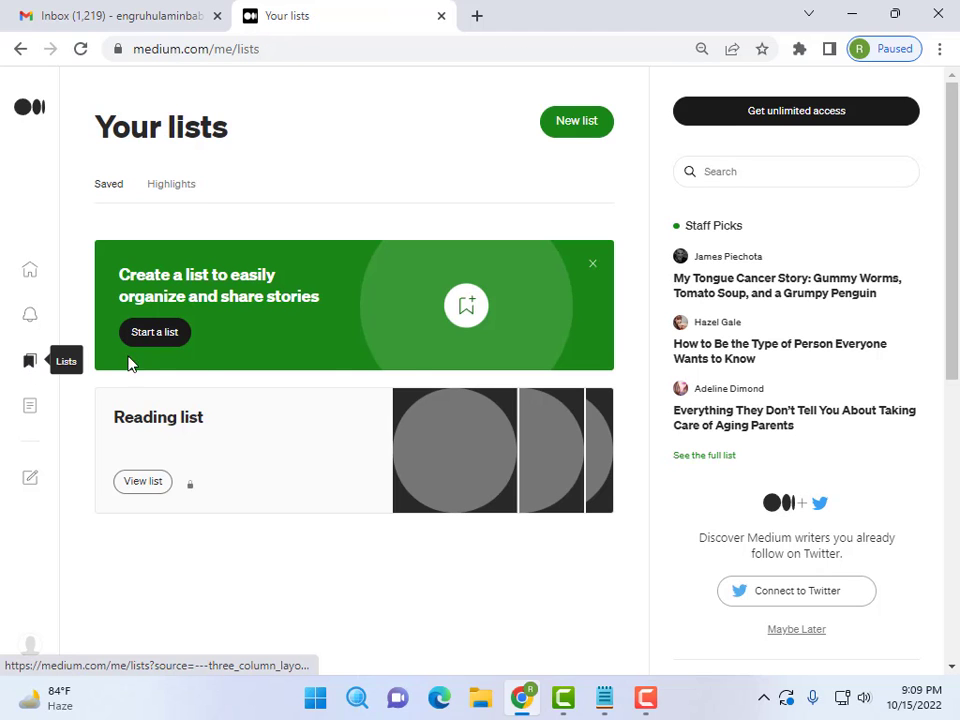
pyautogui.scroll(-3, 405, 371)
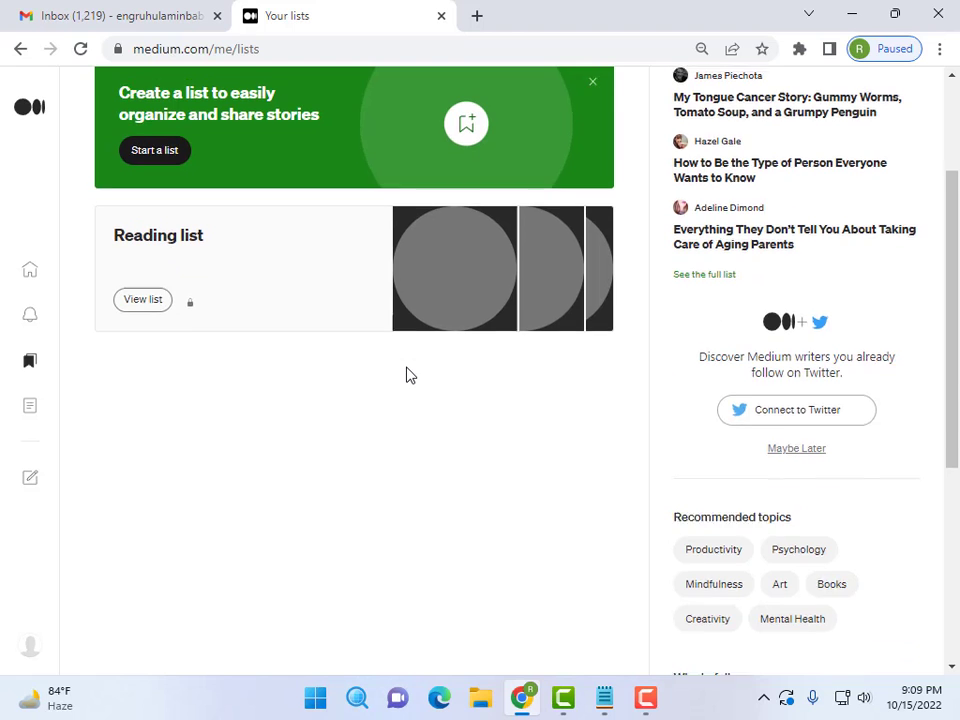
pyautogui.scroll(3, 407, 375)
pyautogui.scroll(-5, 407, 375)
pyautogui.scroll(5, 407, 375)
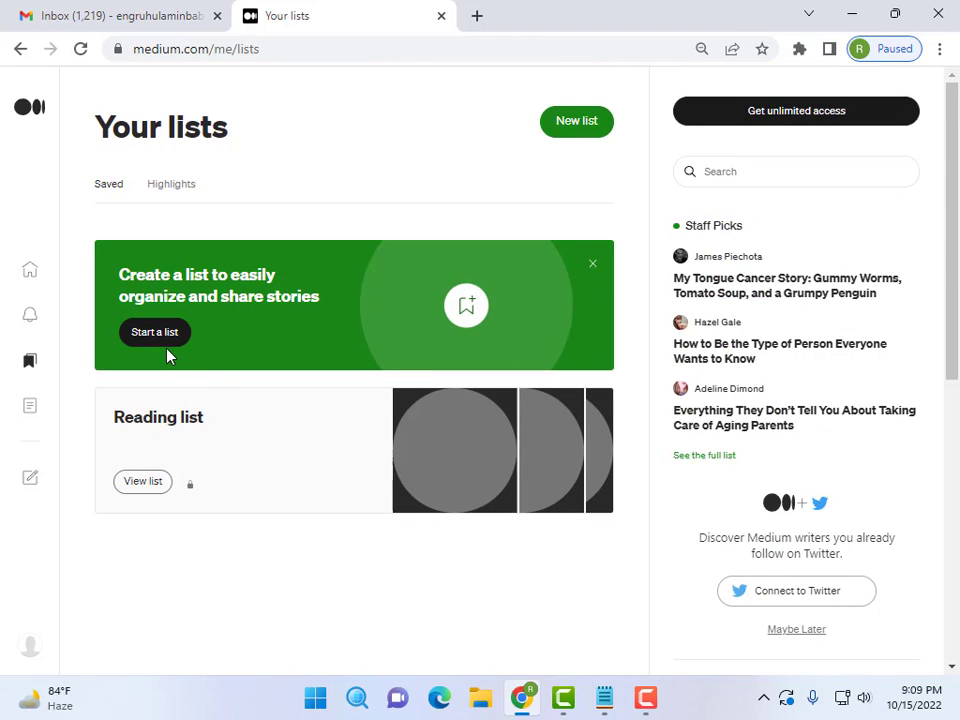
# Step: Show the account's stories and view its Drafts, Published and Responses sections
pyautogui.click(30, 410)
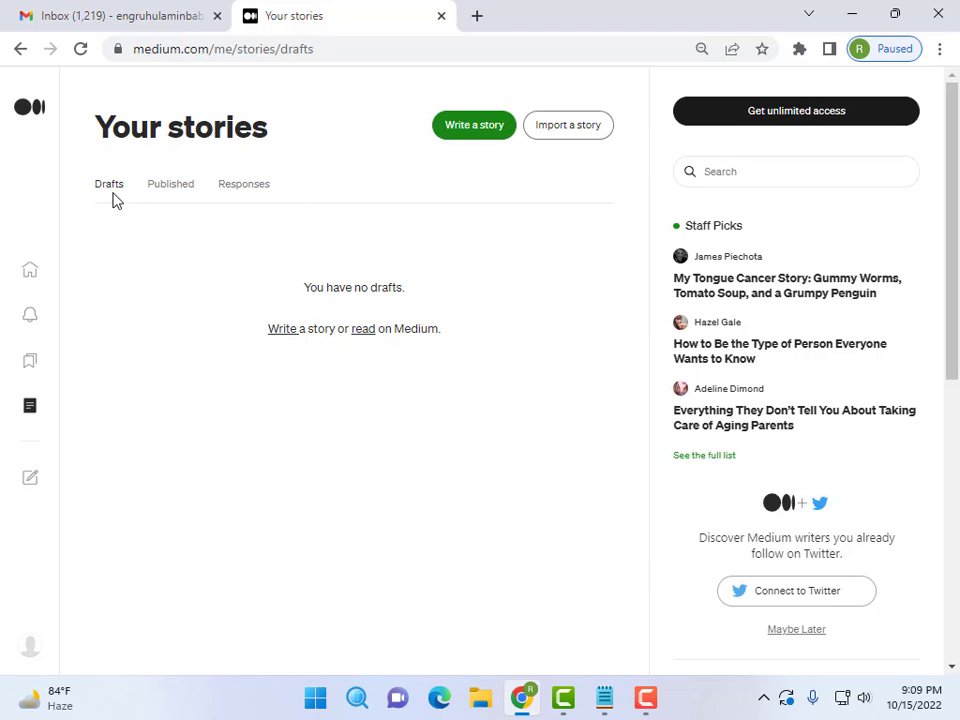
pyautogui.click(171, 197)
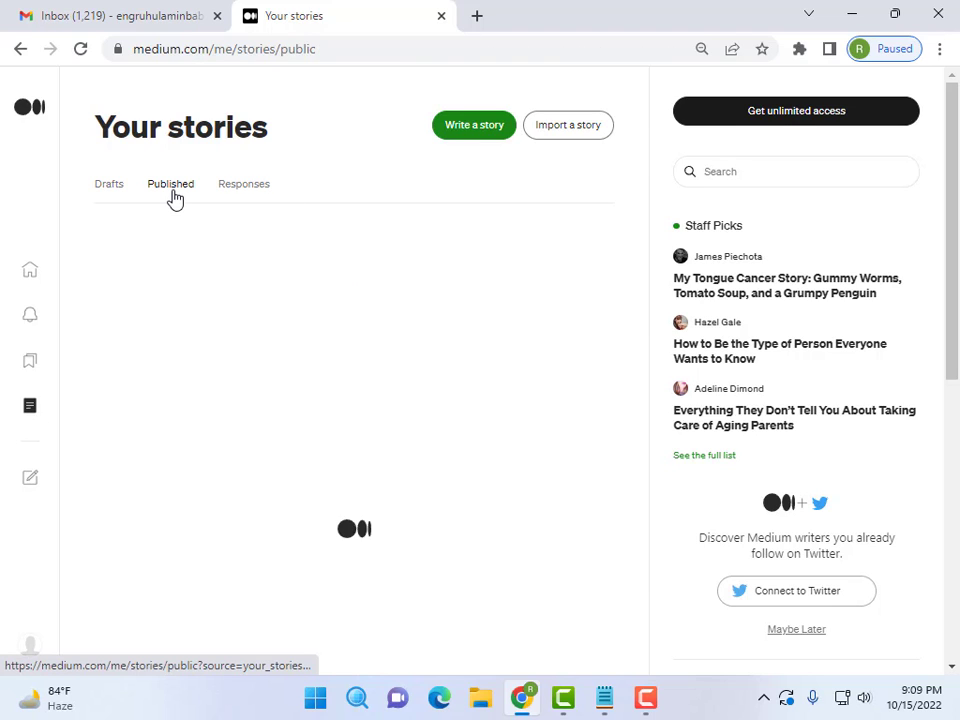
pyautogui.click(253, 195)
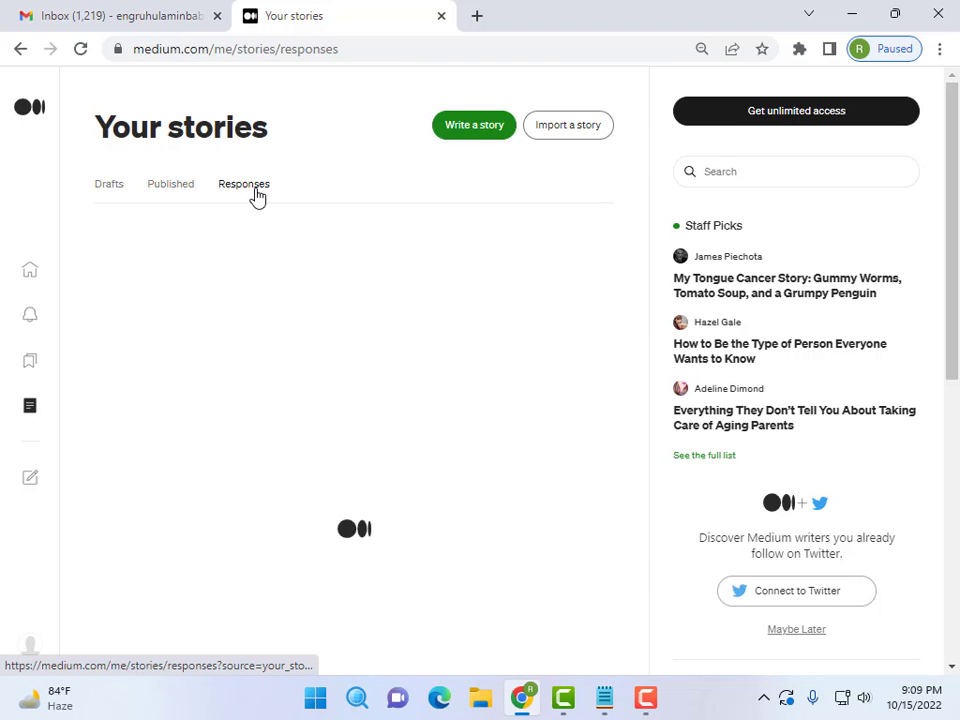
# Step: Start a new story and give it the title "Hi How Are You?"
pyautogui.click(32, 482)
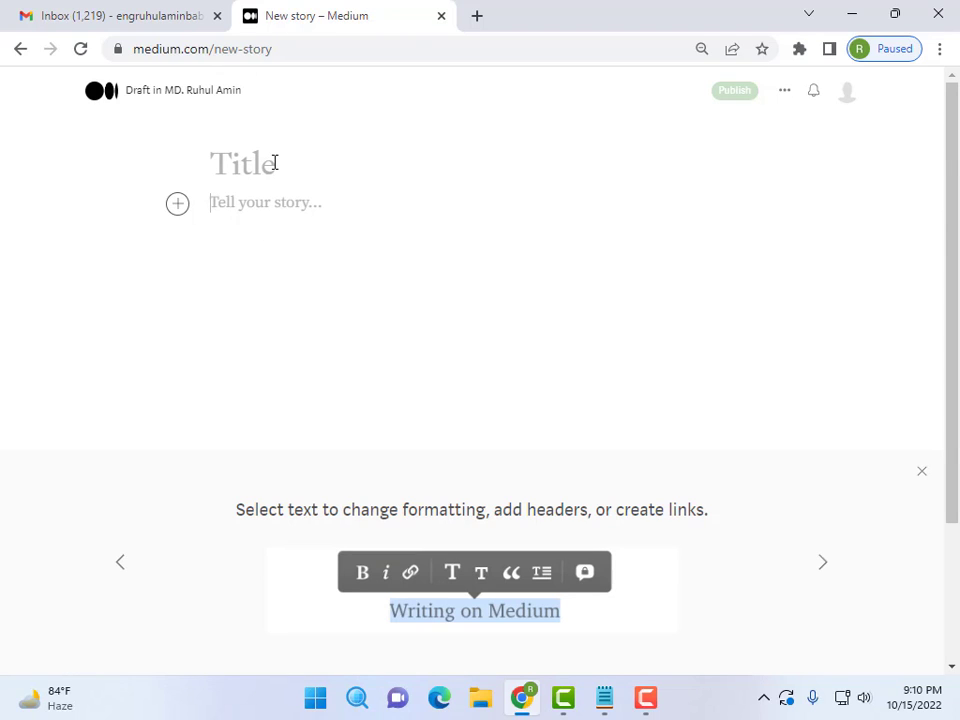
pyautogui.click(275, 162)
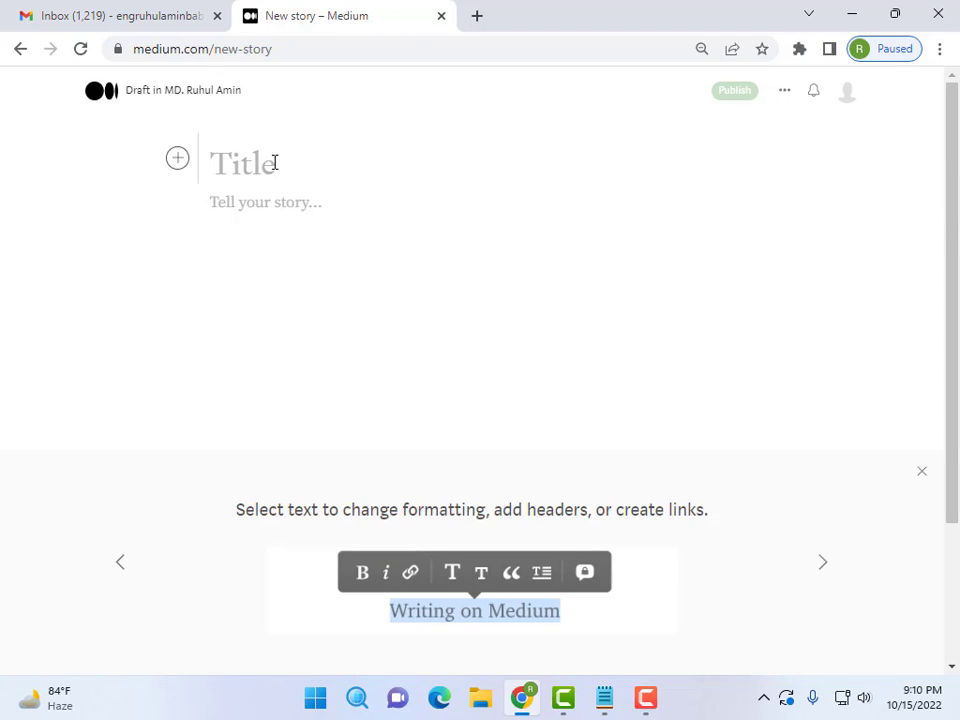
pyautogui.write('Hi')
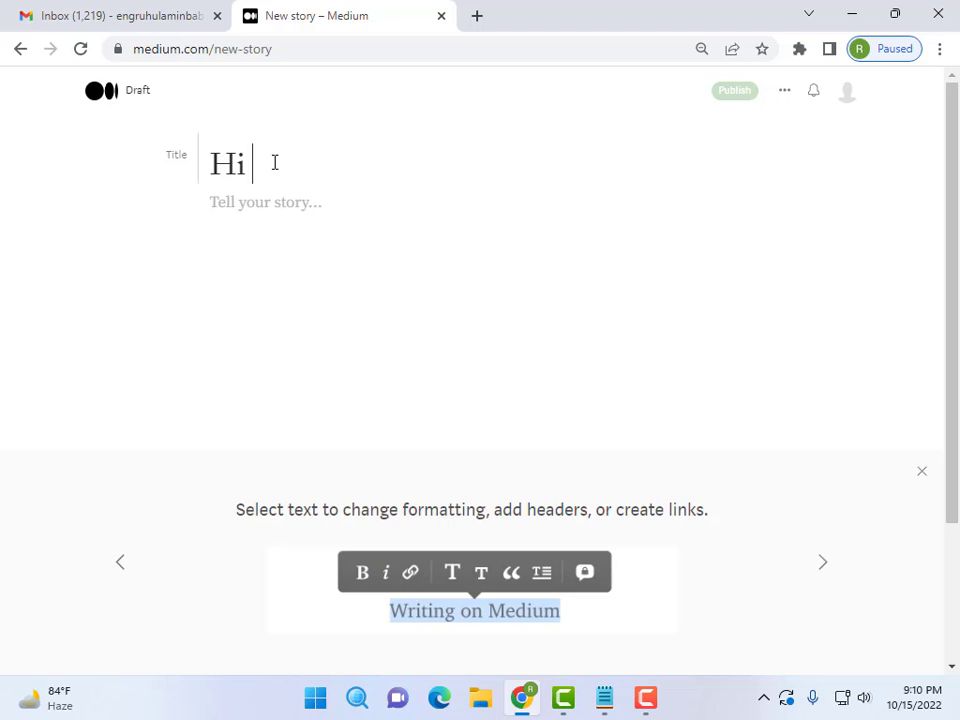
pyautogui.write(' How')
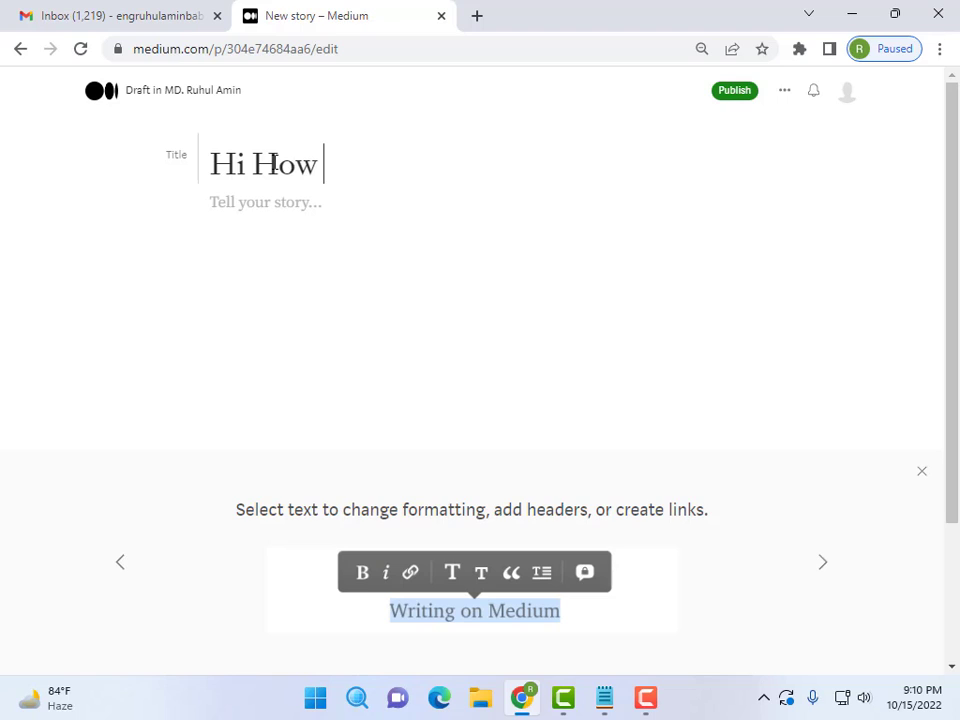
pyautogui.write(' Are You')
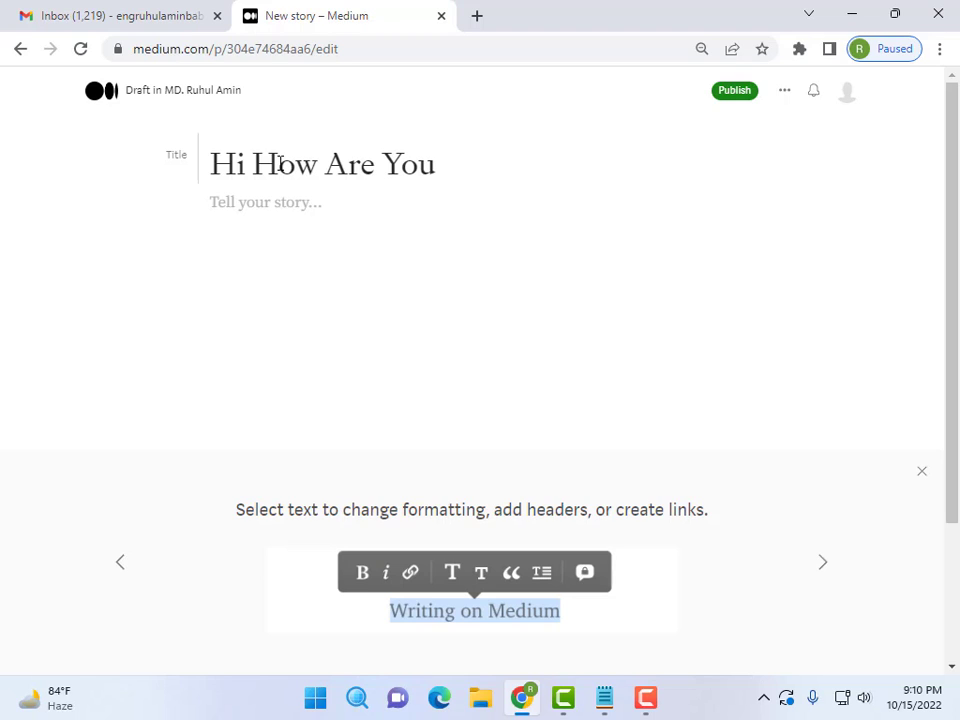
pyautogui.write('?')
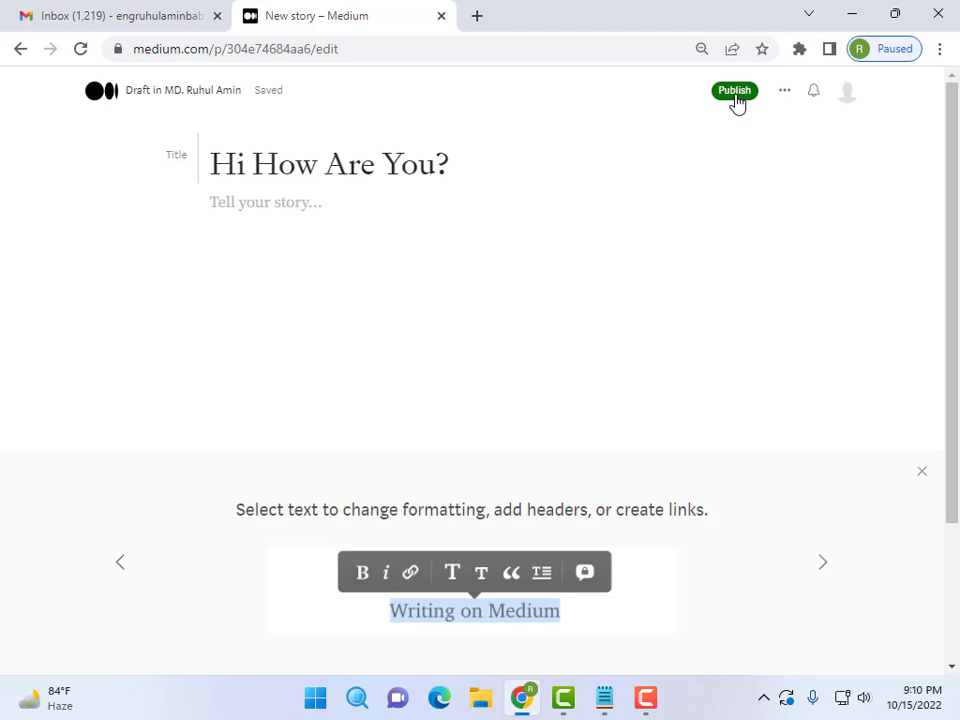
# Step: View the story's publishing options, close them without publishing and reload the draft
pyautogui.click(734, 91)
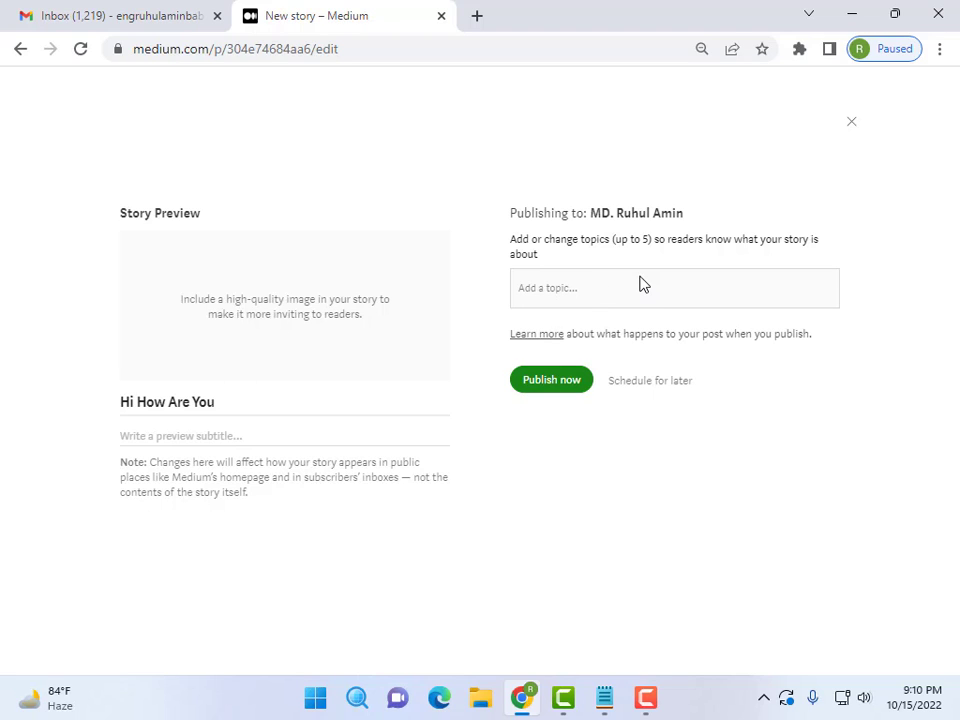
pyautogui.click(851, 123)
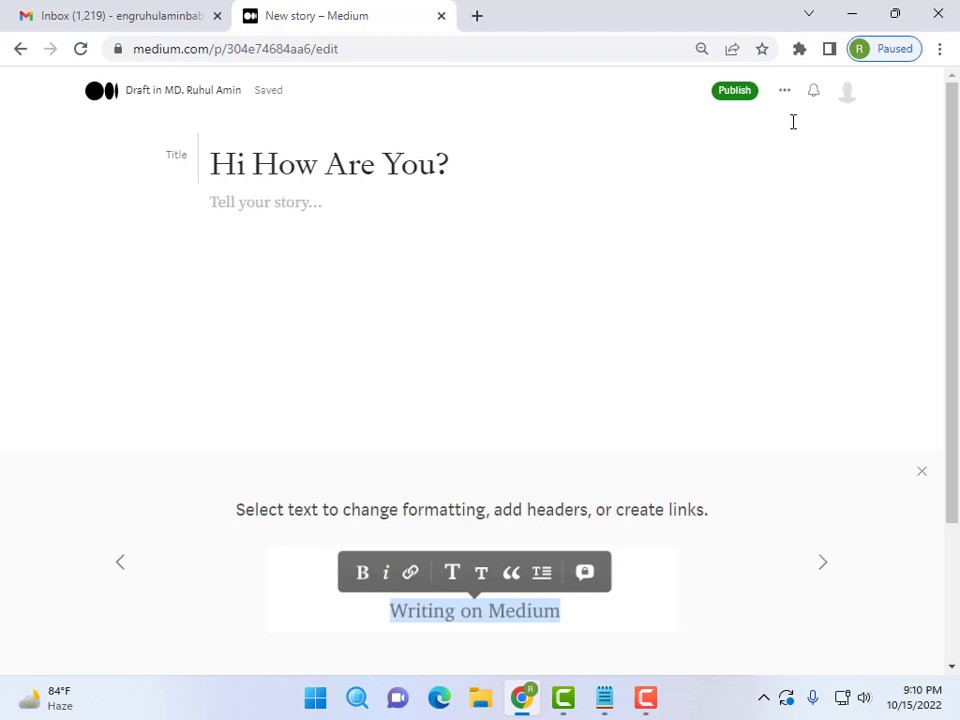
pyautogui.click(79, 49)
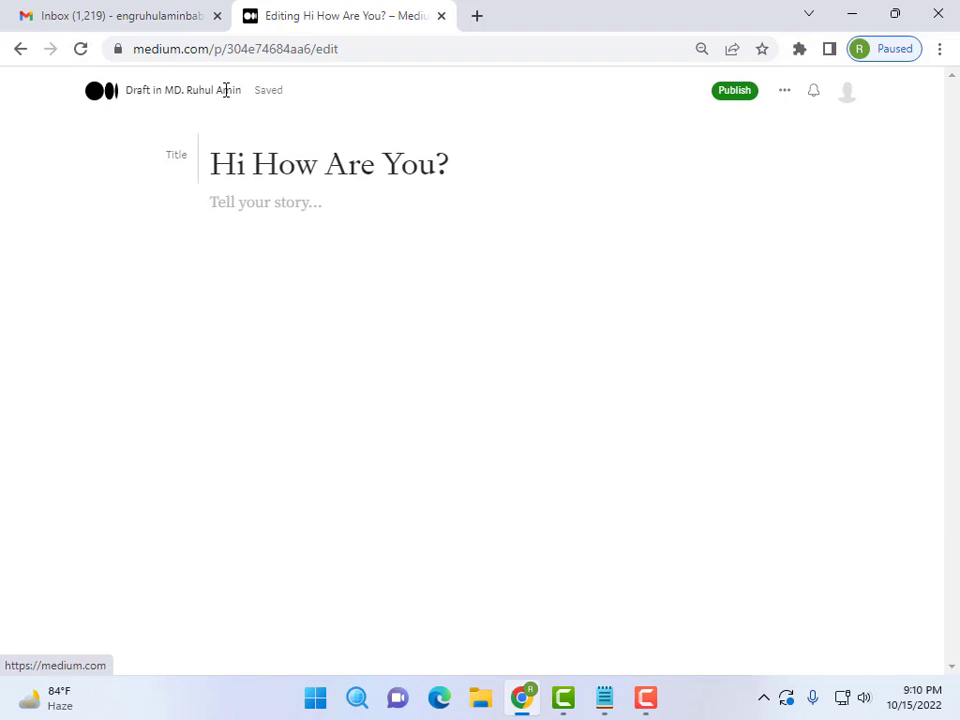
# Step: Leave the story draft, open the account's profile page and go to the settings for editing the profile
pyautogui.click(80, 49)
pyautogui.click(21, 50)
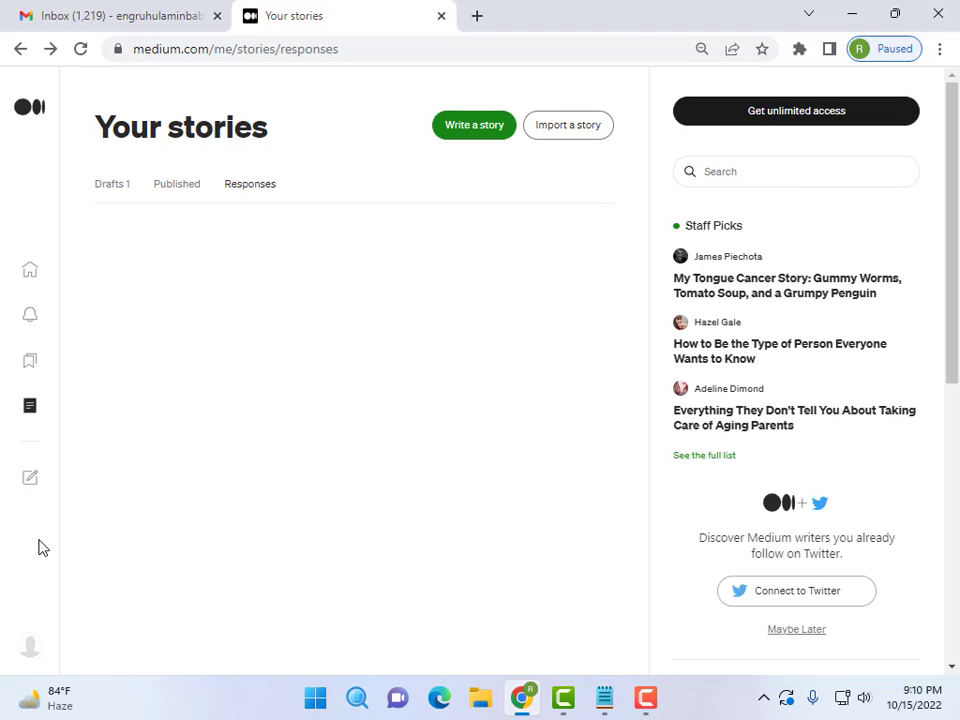
pyautogui.click(30, 650)
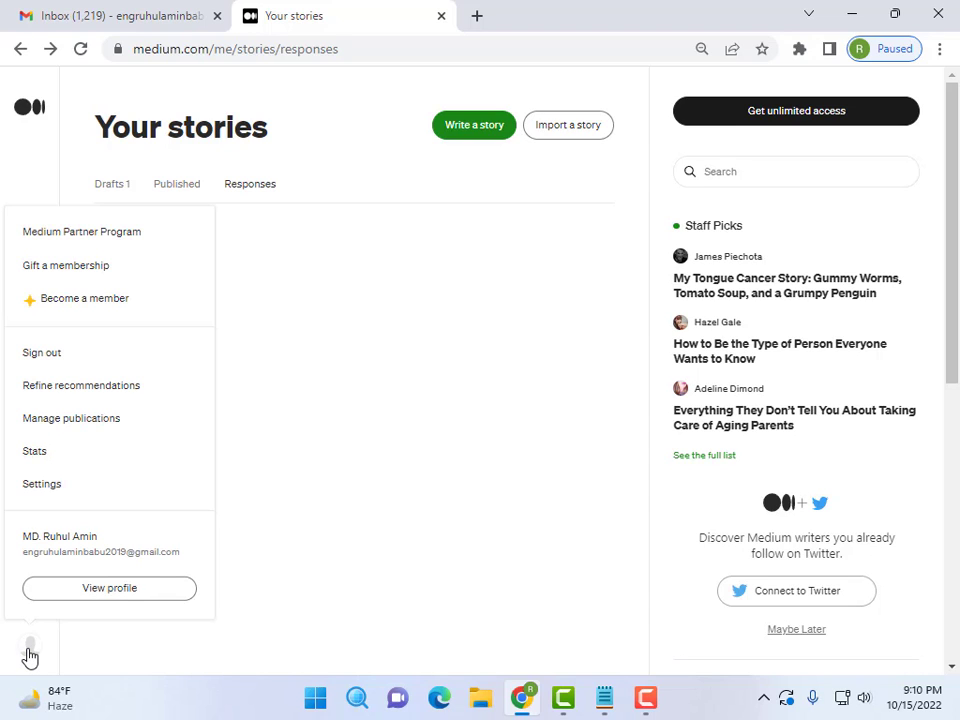
pyautogui.click(116, 590)
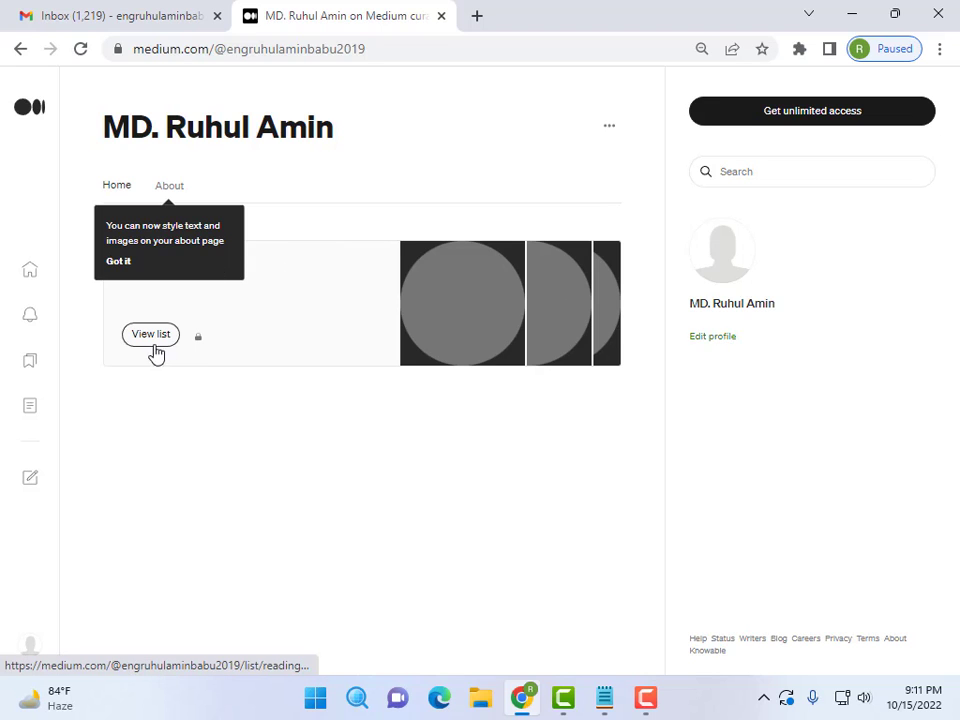
pyautogui.click(717, 341)
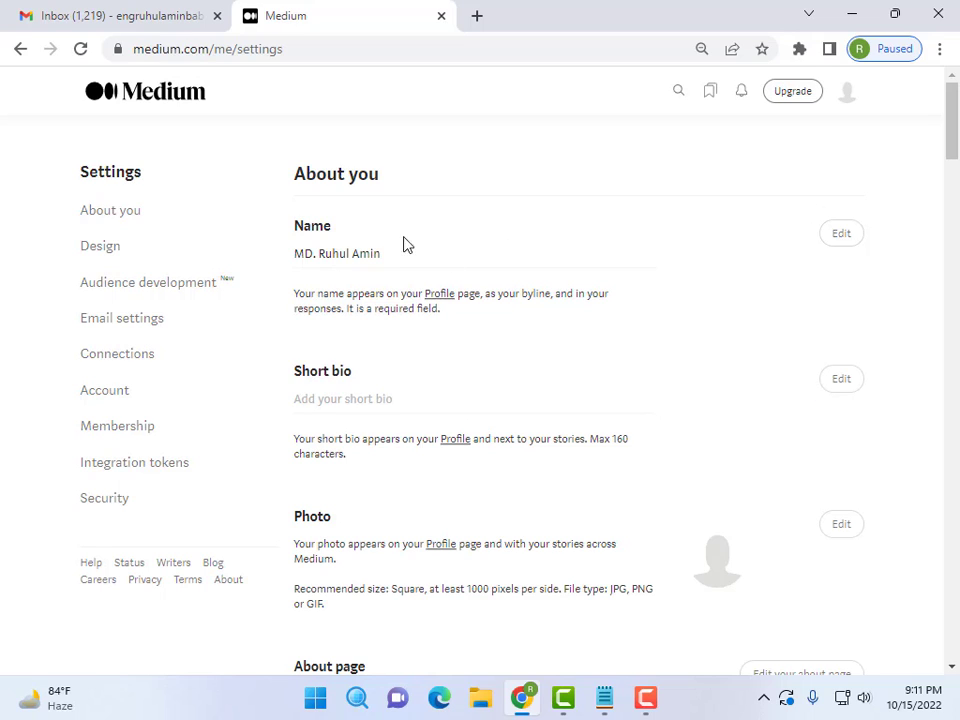
# Step: Open the profile's name and short bio for editing and close both without entering anything
pyautogui.click(843, 236)
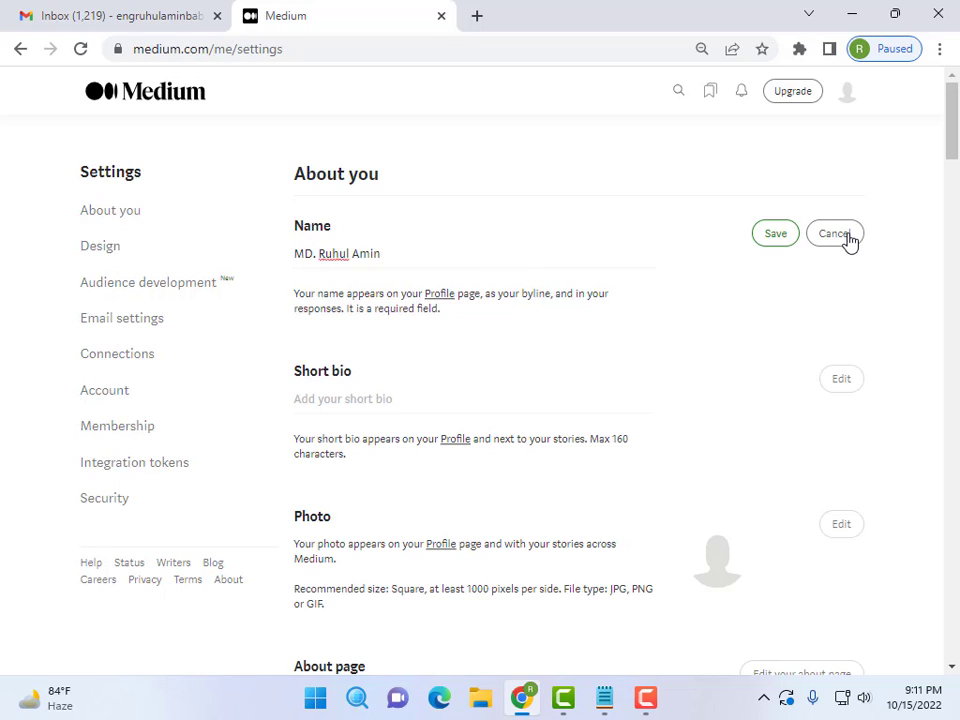
pyautogui.click(777, 244)
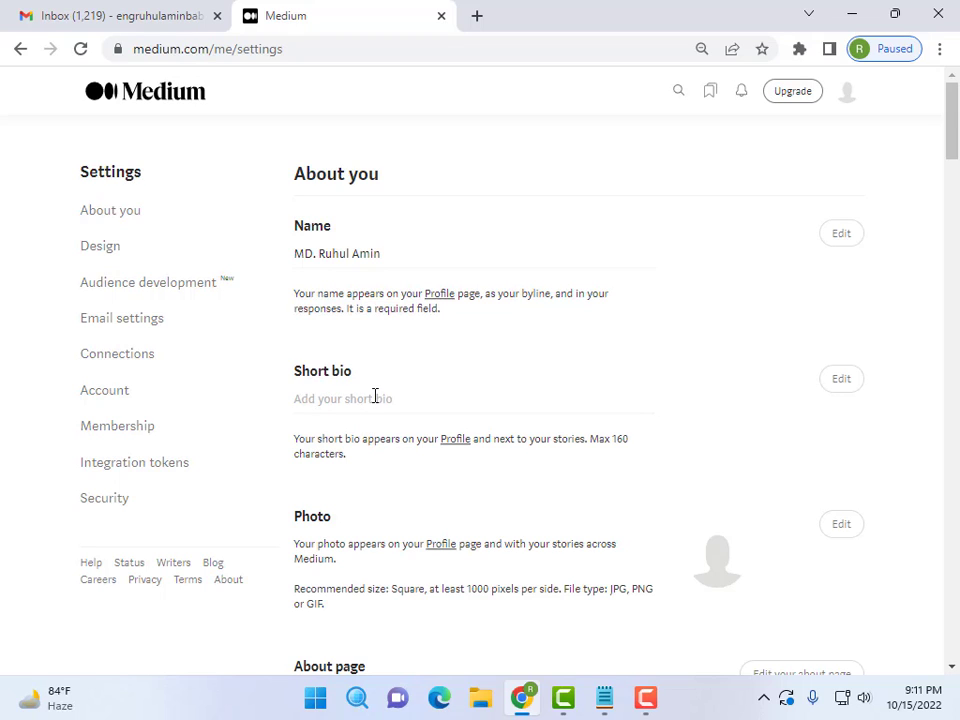
pyautogui.click(841, 381)
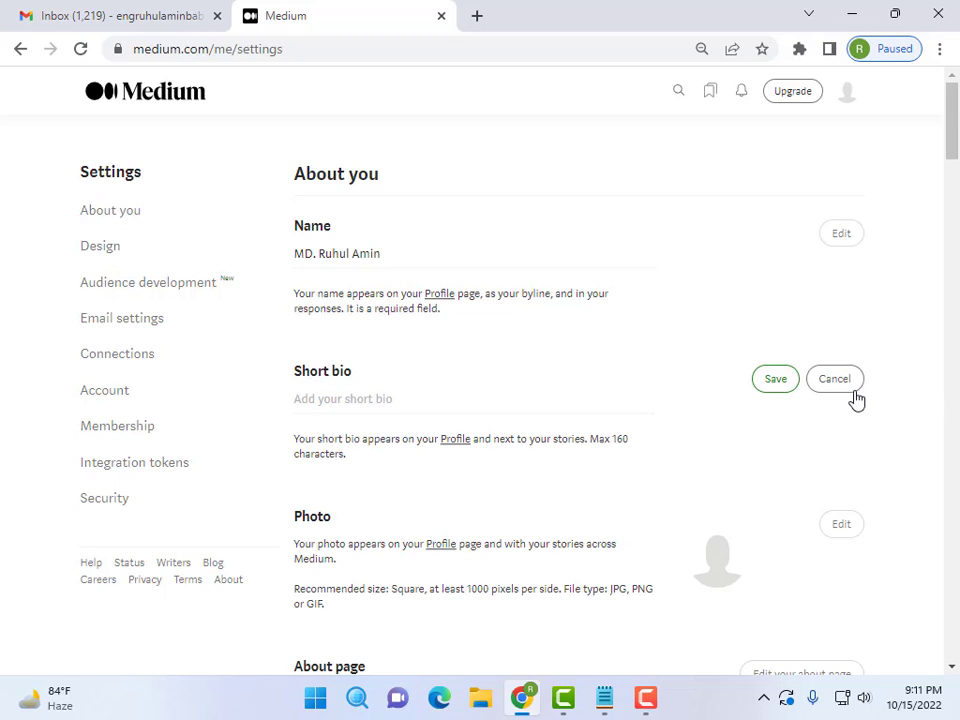
pyautogui.click(786, 390)
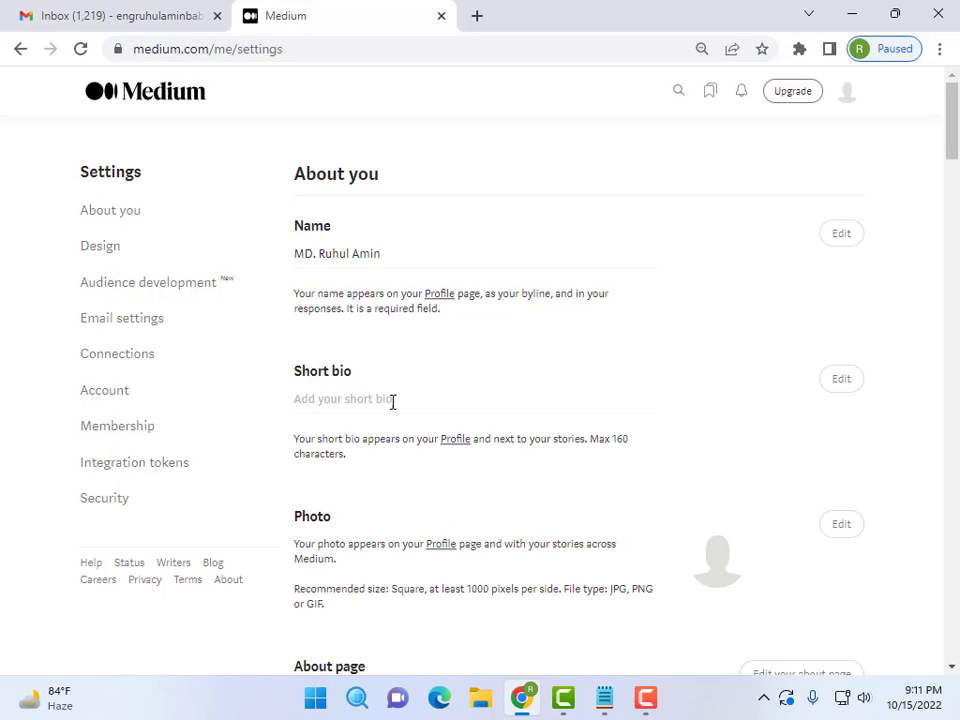
pyautogui.click(843, 385)
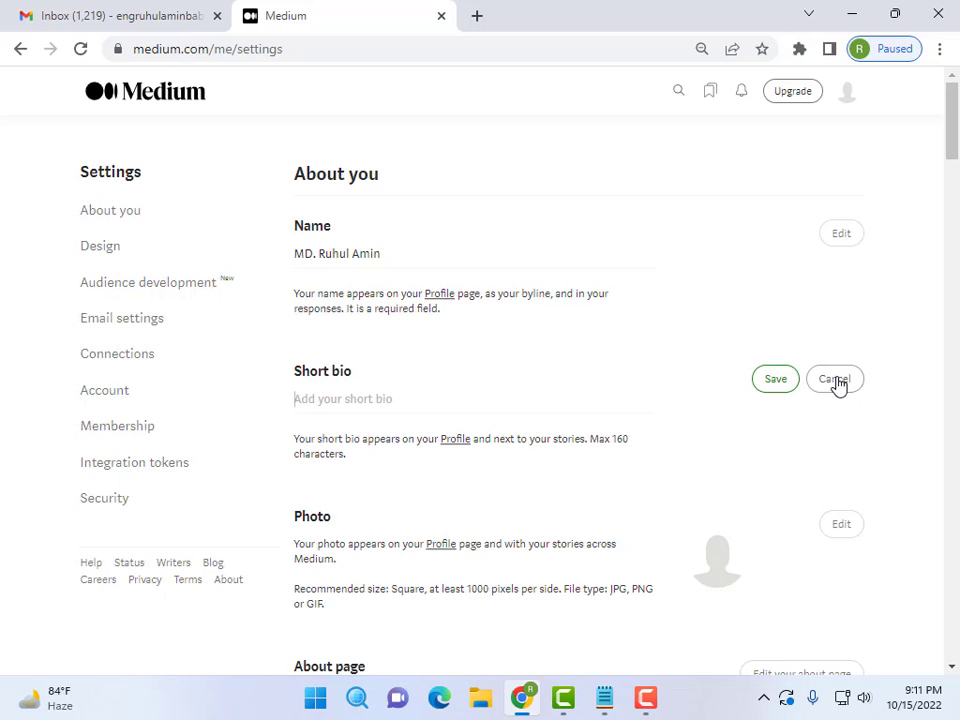
pyautogui.click(835, 388)
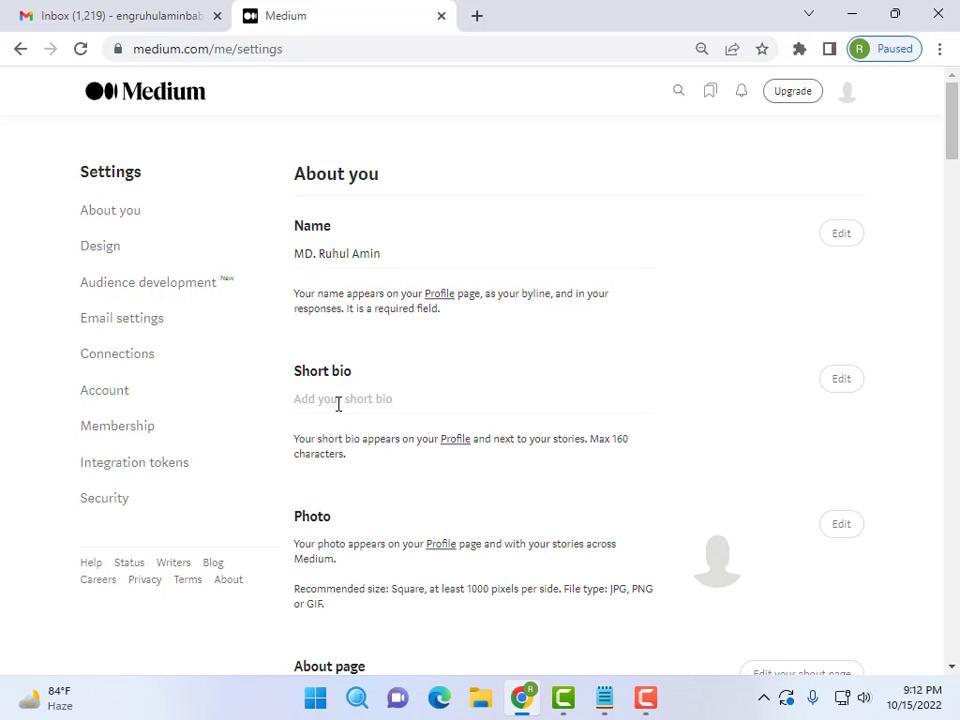
# Step: Start changing the profile photo and browse the Desktop folder for an image file
pyautogui.scroll(-1, 545, 407)
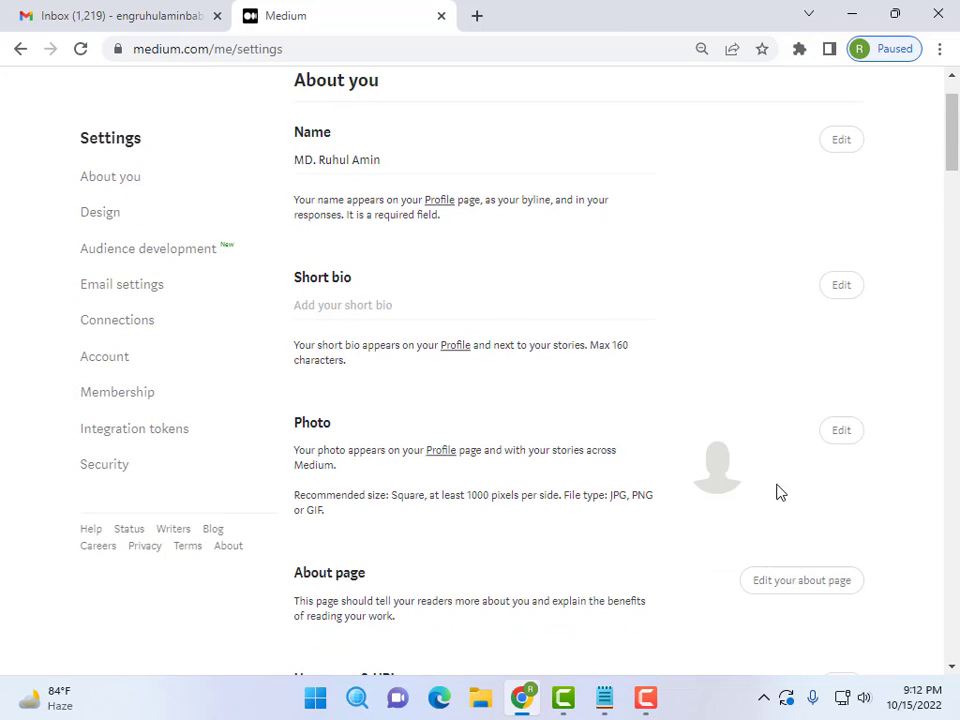
pyautogui.click(843, 431)
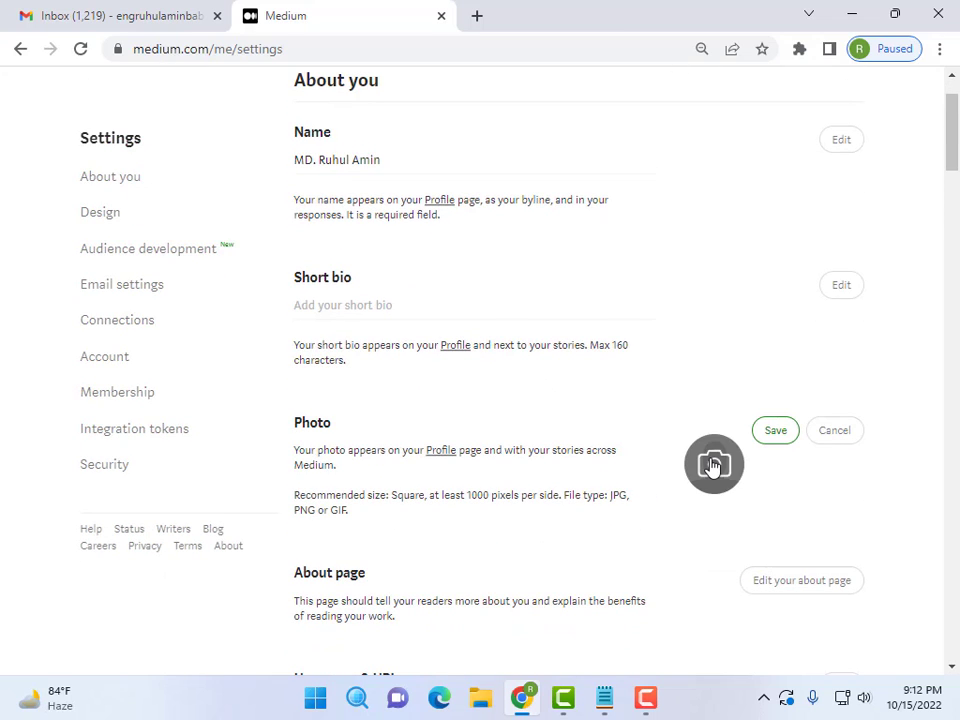
pyautogui.click(714, 468)
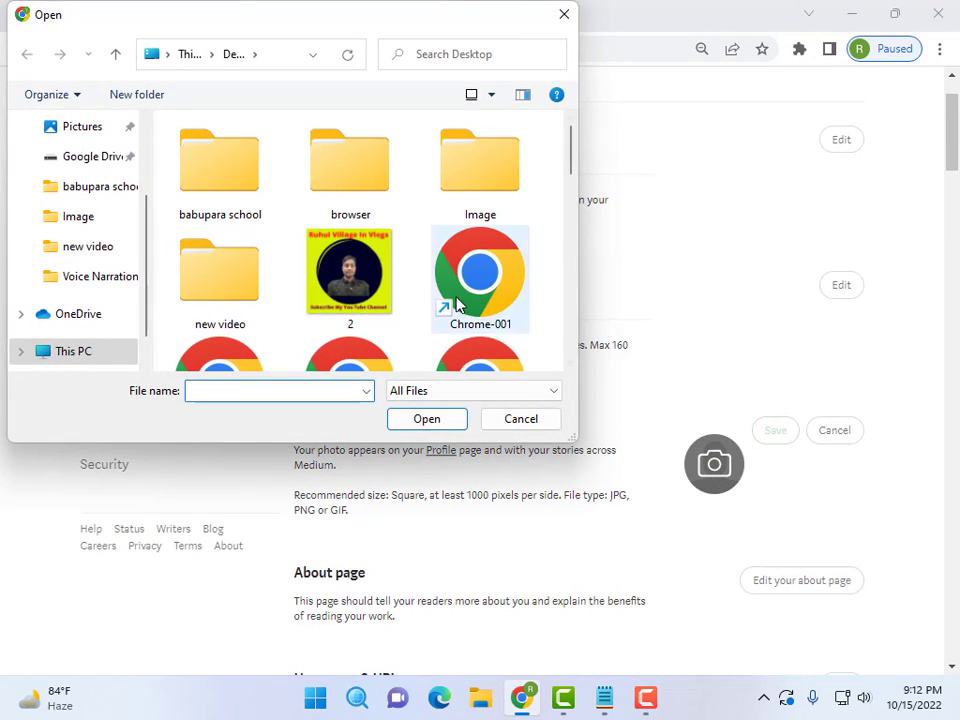
pyautogui.scroll(-6, 306, 296)
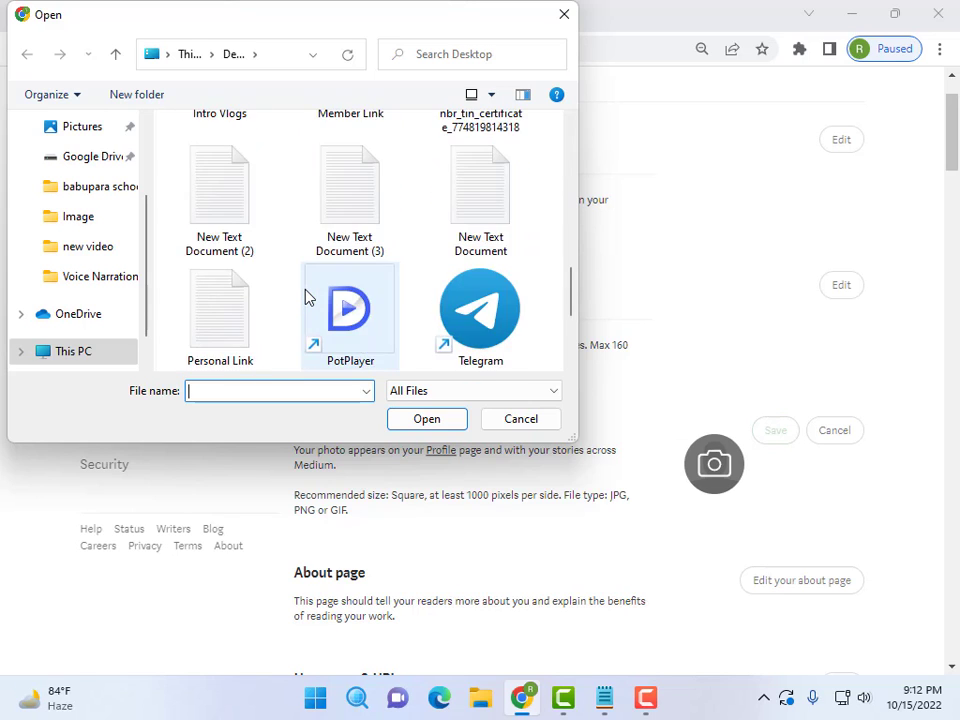
pyautogui.scroll(6, 308, 296)
pyautogui.scroll(1, 311, 294)
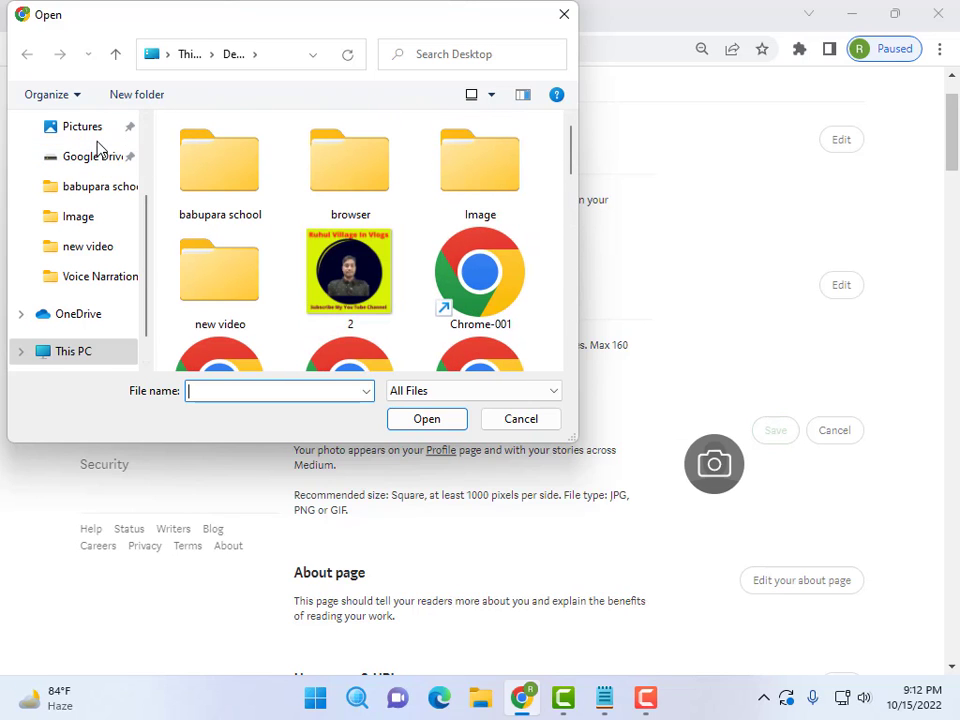
pyautogui.scroll(1, 92, 160)
pyautogui.click(60, 129)
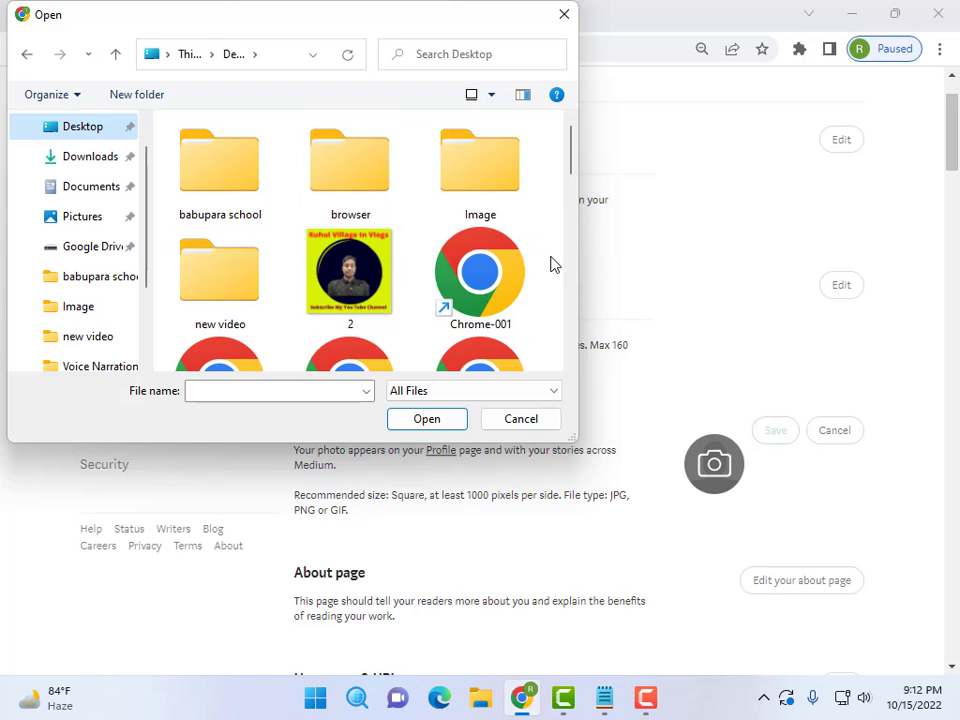
pyautogui.scroll(1, 75, 170)
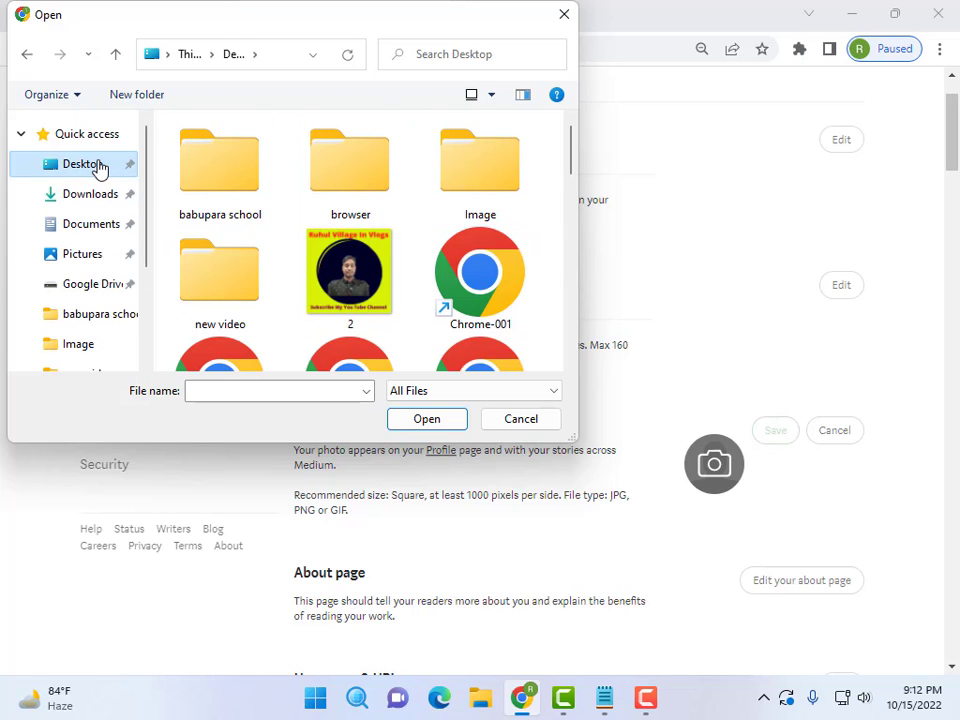
pyautogui.scroll(-1, 300, 218)
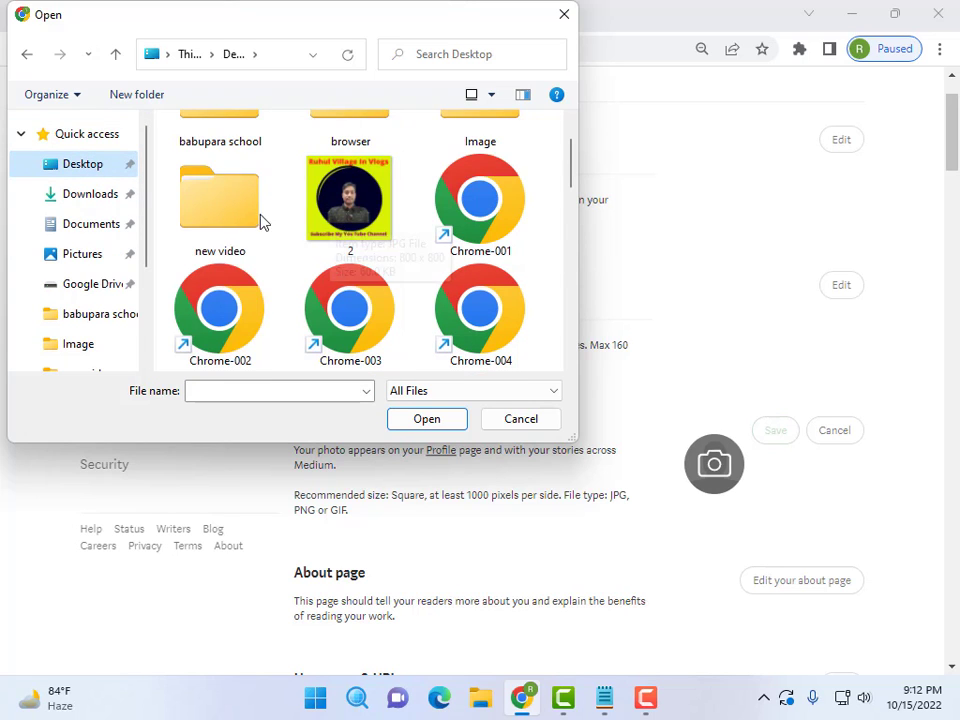
pyautogui.doubleClick(213, 207)
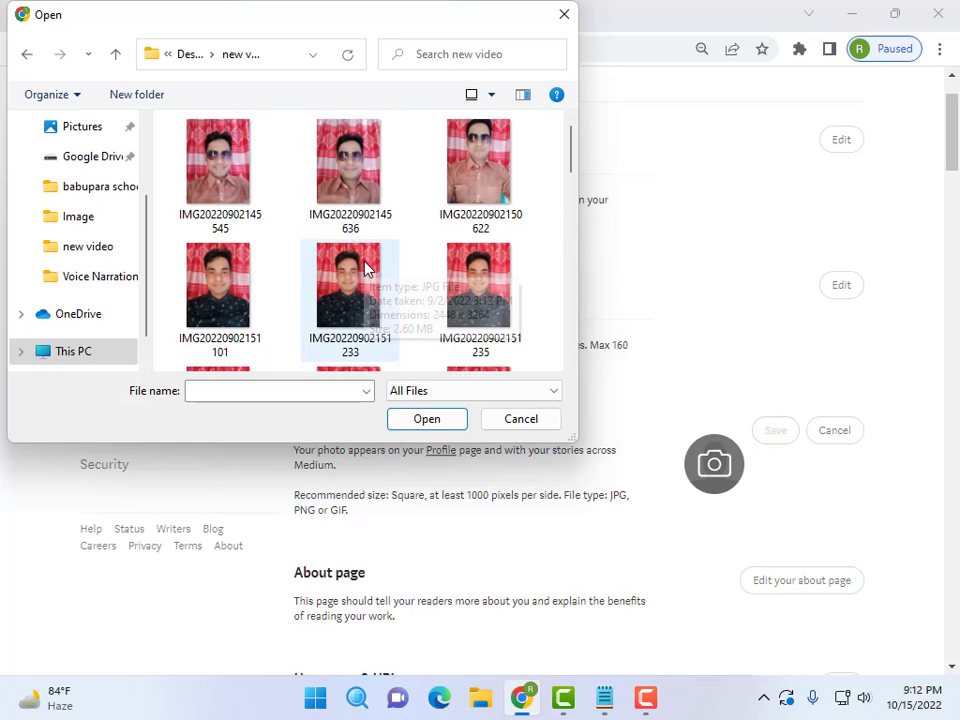
pyautogui.scroll(-3, 426, 268)
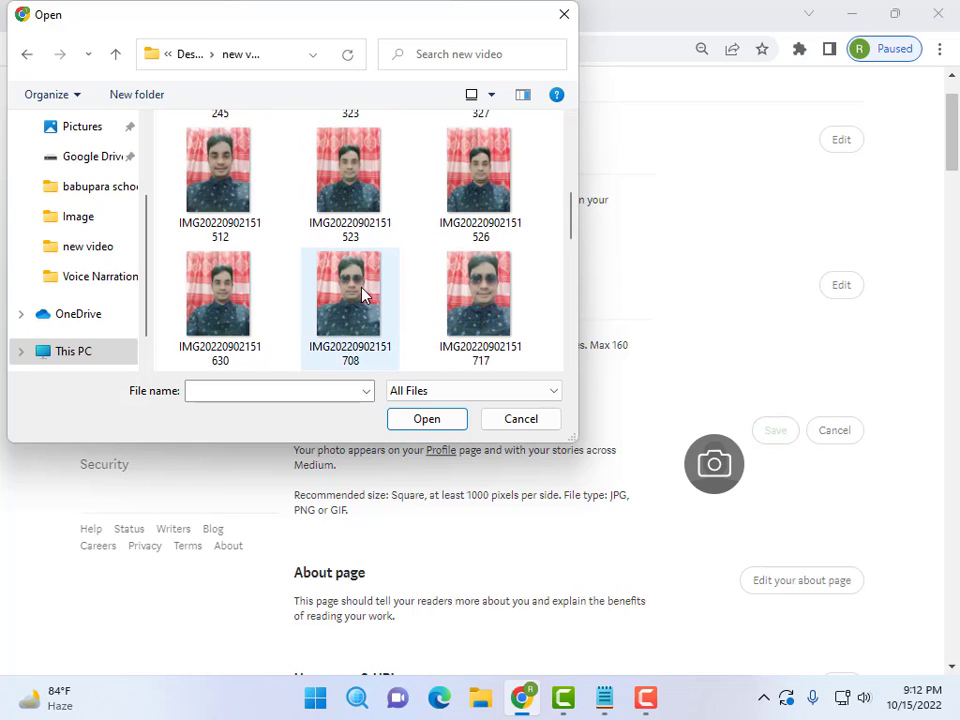
pyautogui.click(465, 298)
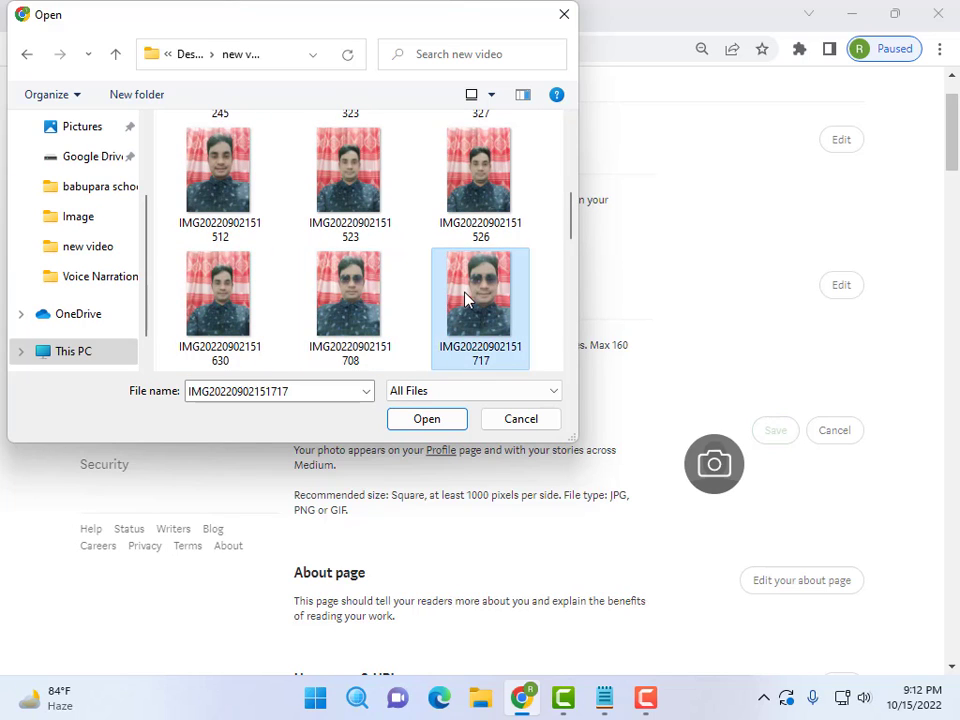
pyautogui.click(432, 421)
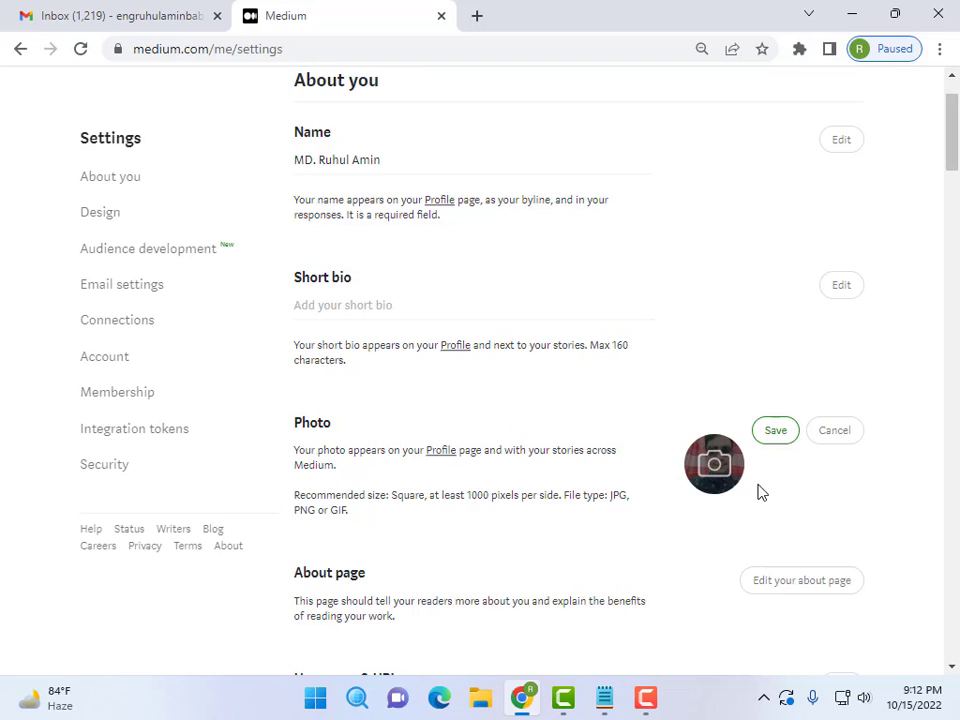
pyautogui.scroll(1, 703, 480)
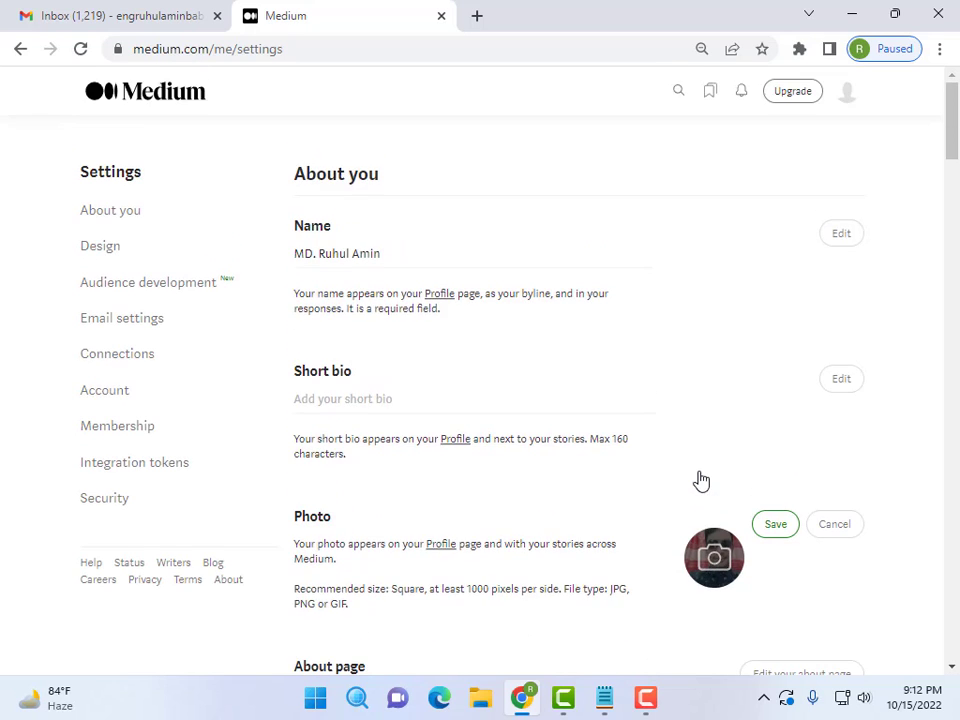
pyautogui.scroll(-1, 700, 482)
pyautogui.click(777, 432)
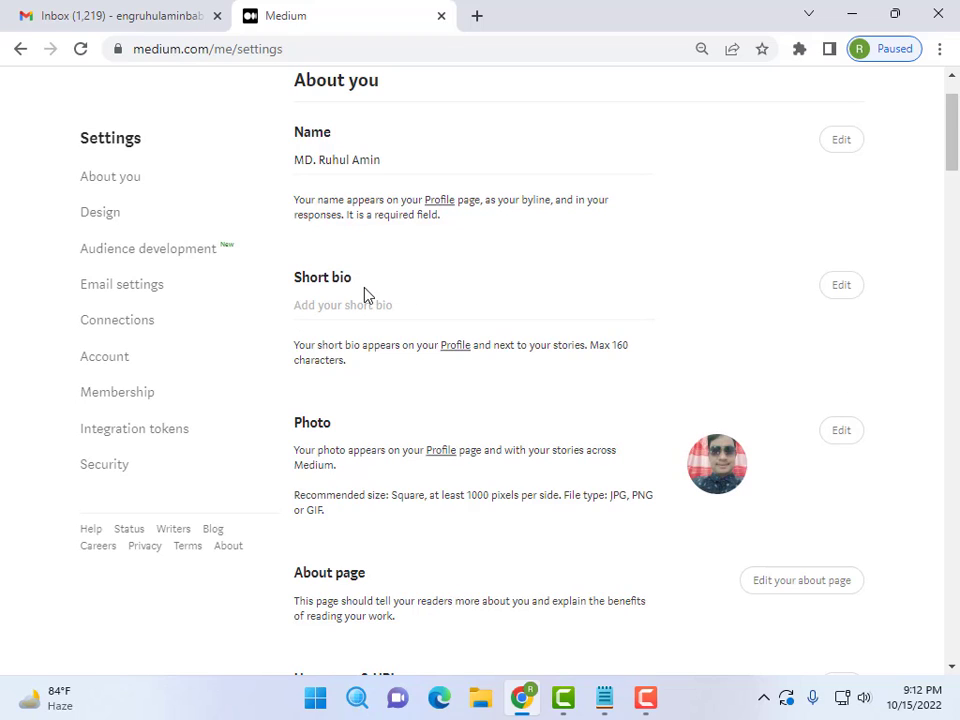
# Step: Open the short bio for editing again and close it without adding any text
pyautogui.click(838, 294)
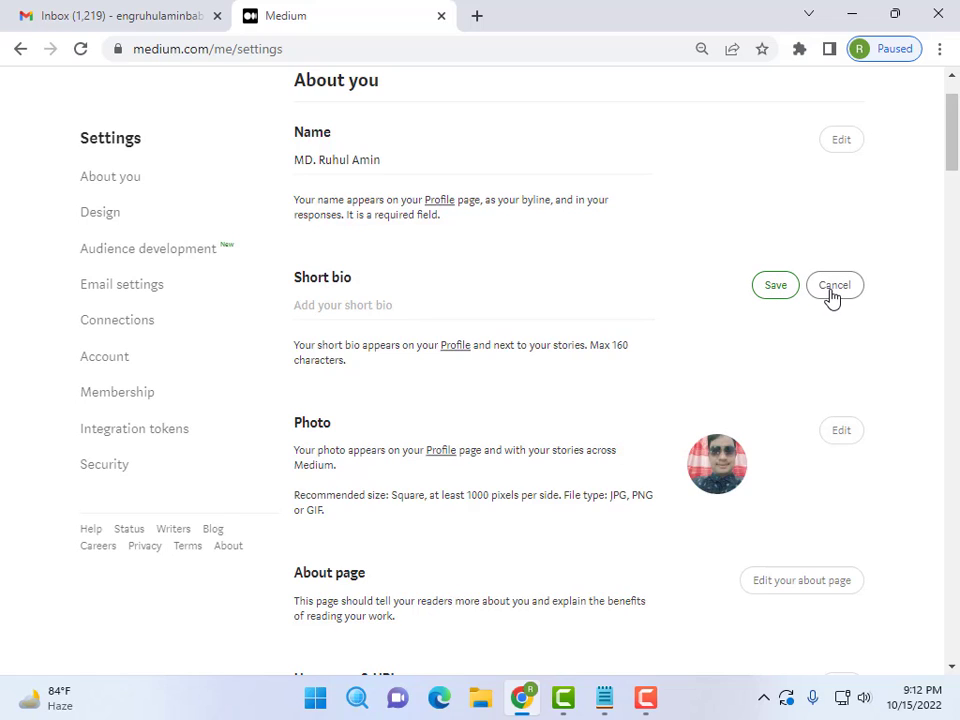
pyautogui.click(831, 290)
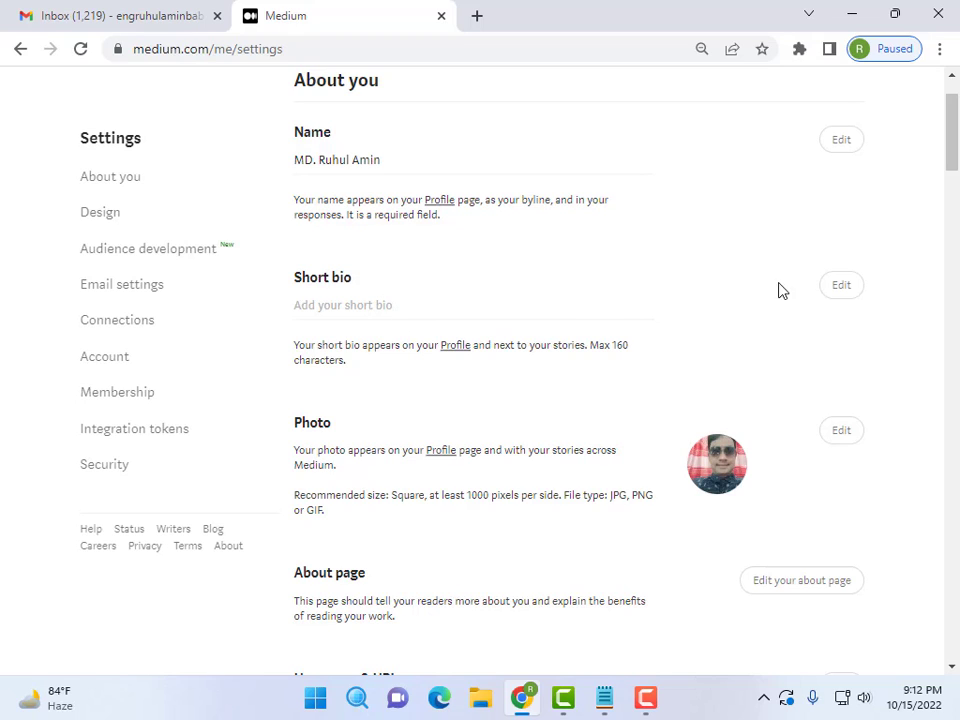
pyautogui.click(843, 287)
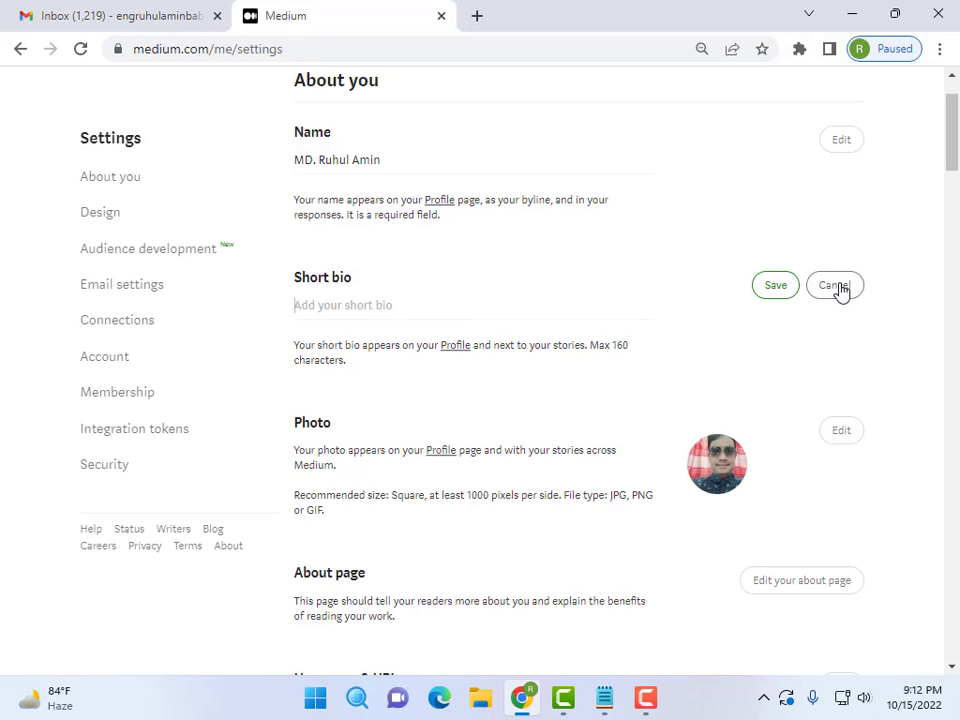
pyautogui.click(777, 290)
# Step: Open the Username & URL setting for editing and cancel it
pyautogui.scroll(-3, 430, 383)
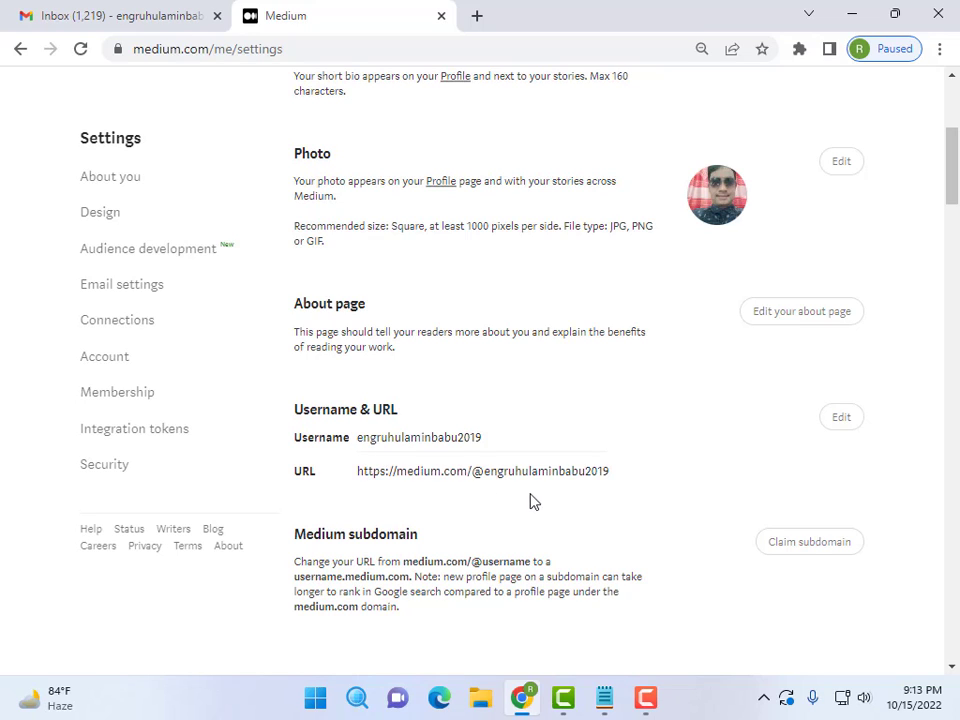
pyautogui.click(839, 424)
pyautogui.click(836, 420)
# Step: Look over the subdomain, custom domain, Design, Audience development and Email settings sections of the account settings
pyautogui.scroll(-3, 529, 446)
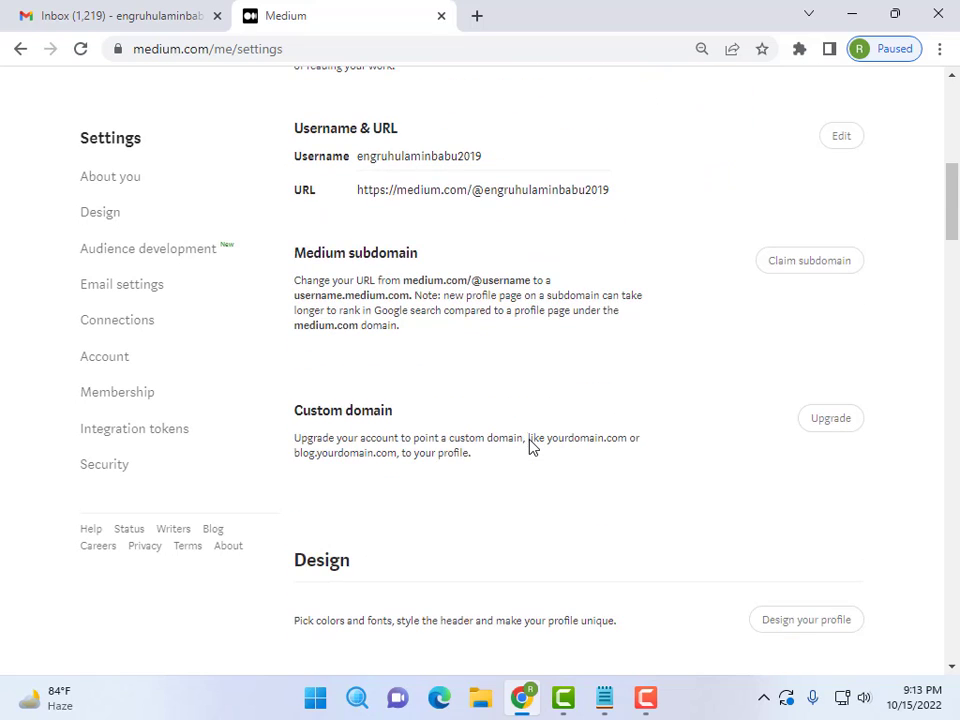
pyautogui.scroll(-2, 531, 446)
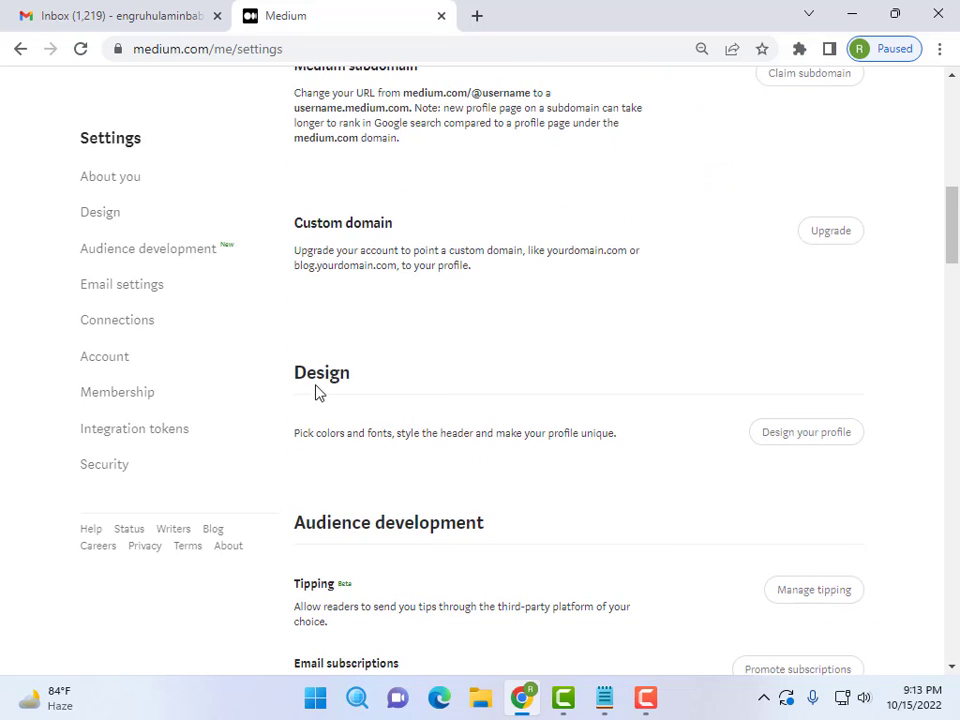
pyautogui.scroll(-1, 463, 561)
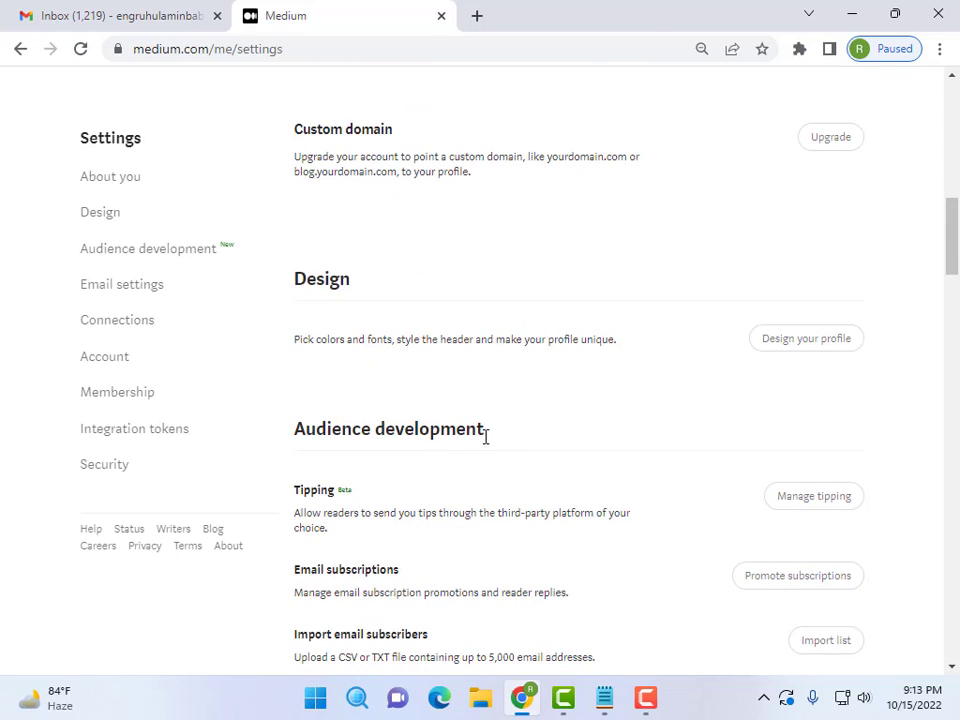
pyautogui.scroll(-1, 468, 498)
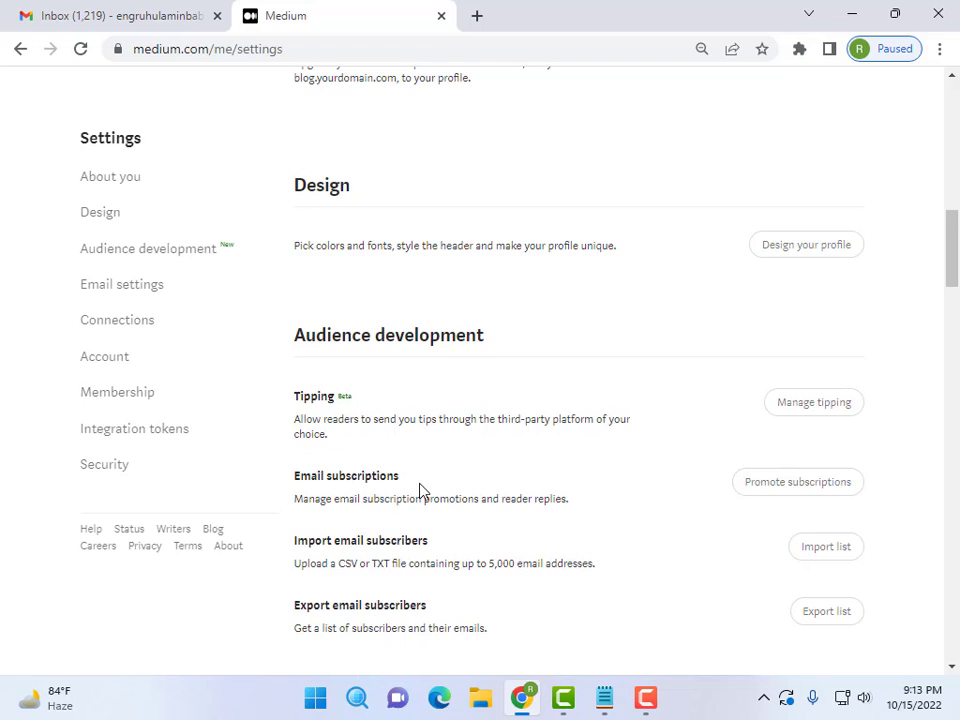
pyautogui.scroll(-4, 420, 490)
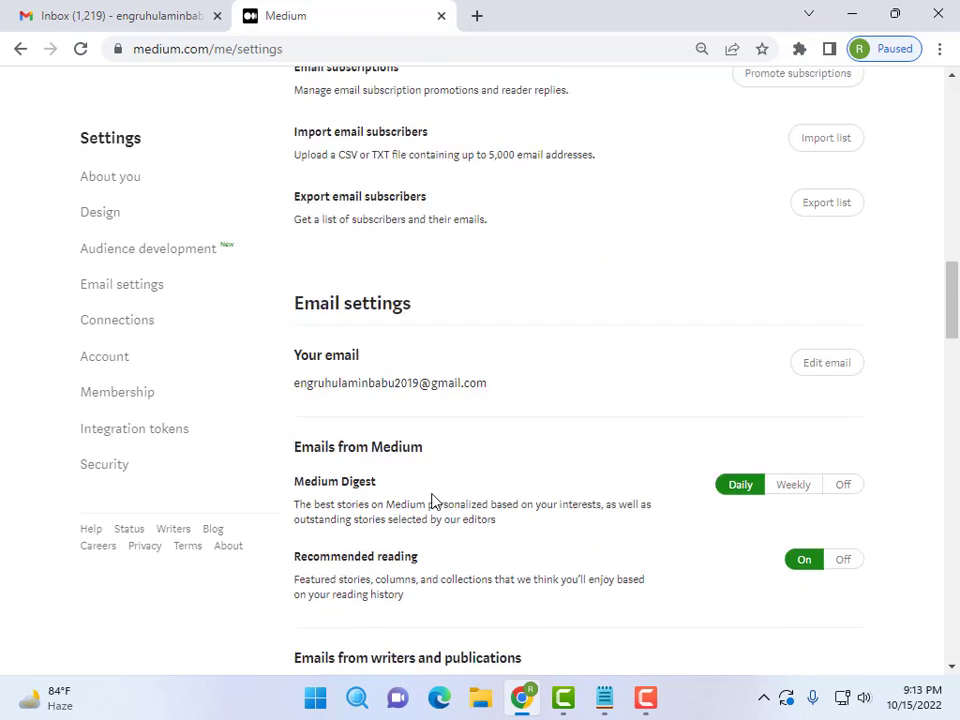
pyautogui.scroll(-1, 432, 500)
pyautogui.scroll(3, 432, 500)
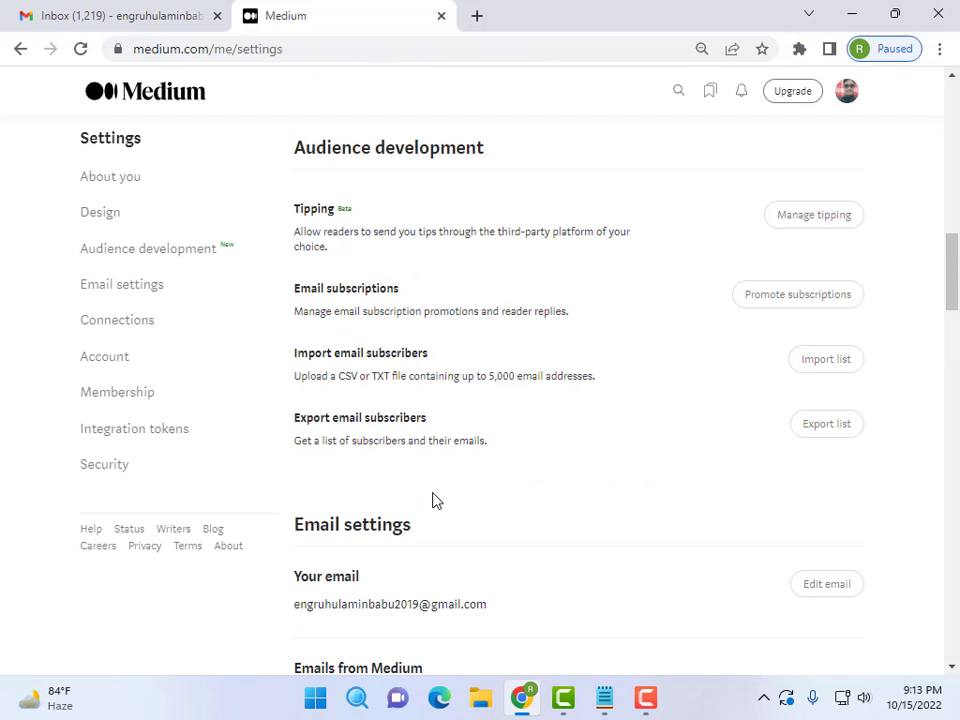
pyautogui.scroll(-4, 403, 473)
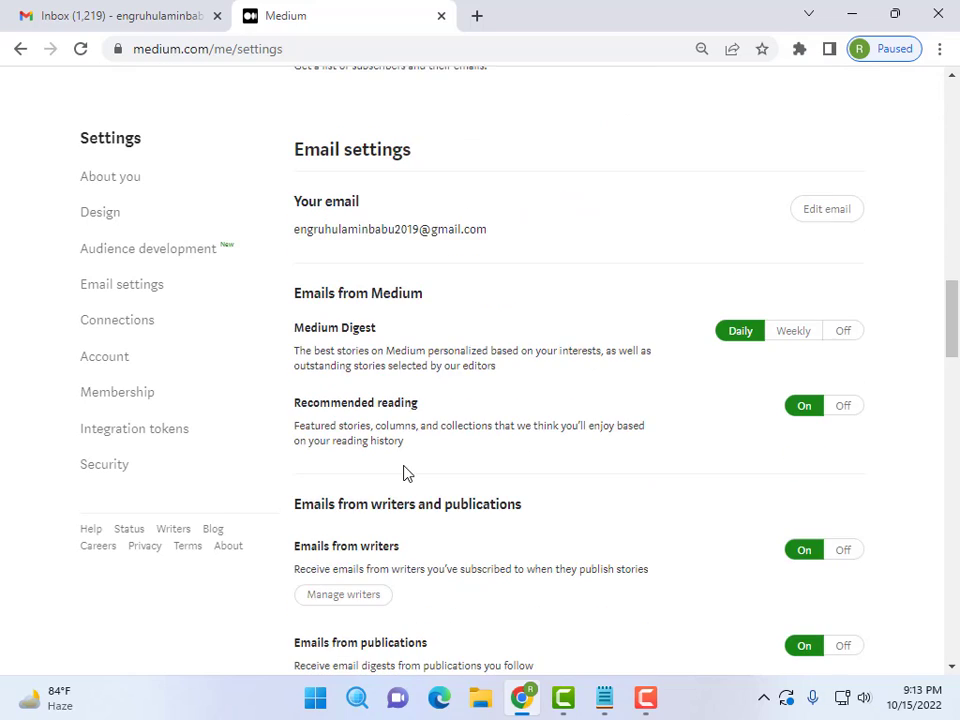
# Step: Connect the Facebook account to Medium in the Connections settings and approve the requested access
pyautogui.scroll(-7, 405, 473)
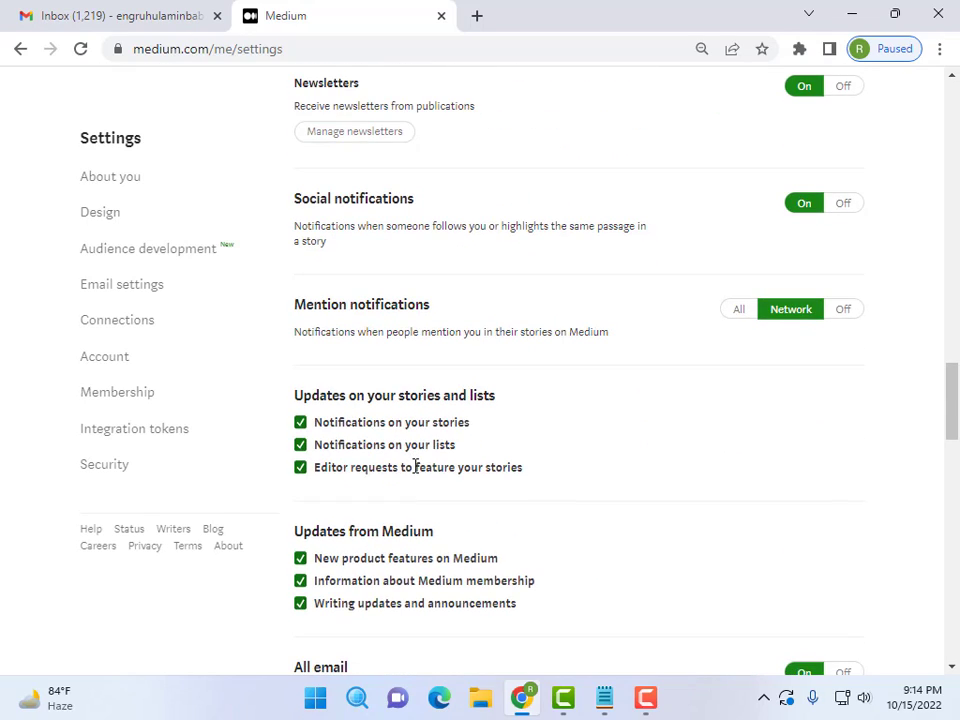
pyautogui.scroll(-7, 416, 470)
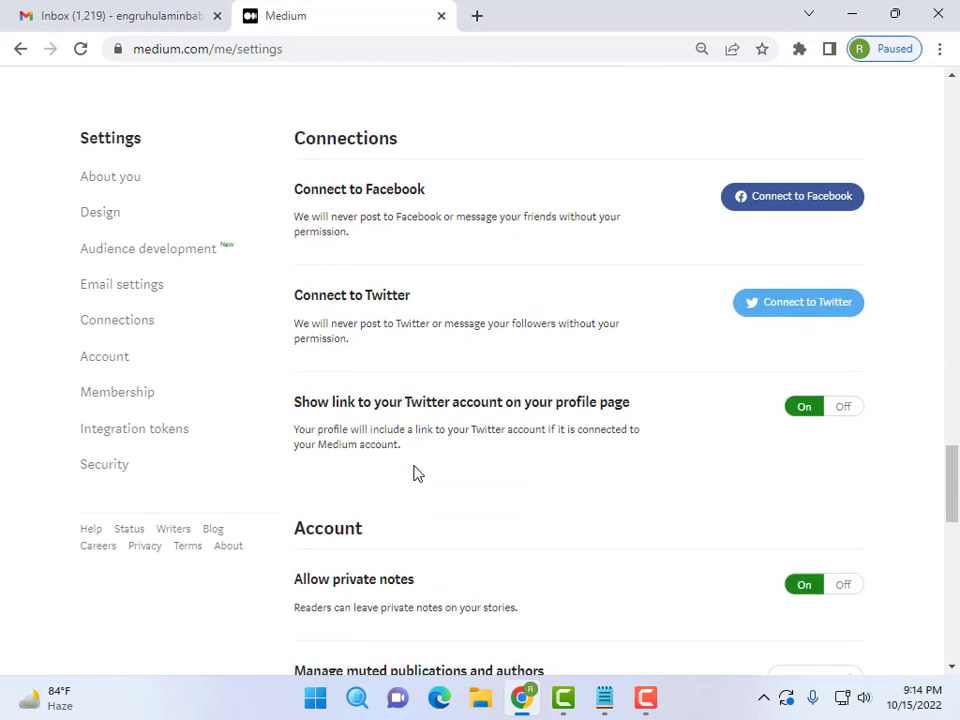
pyautogui.scroll(1, 417, 473)
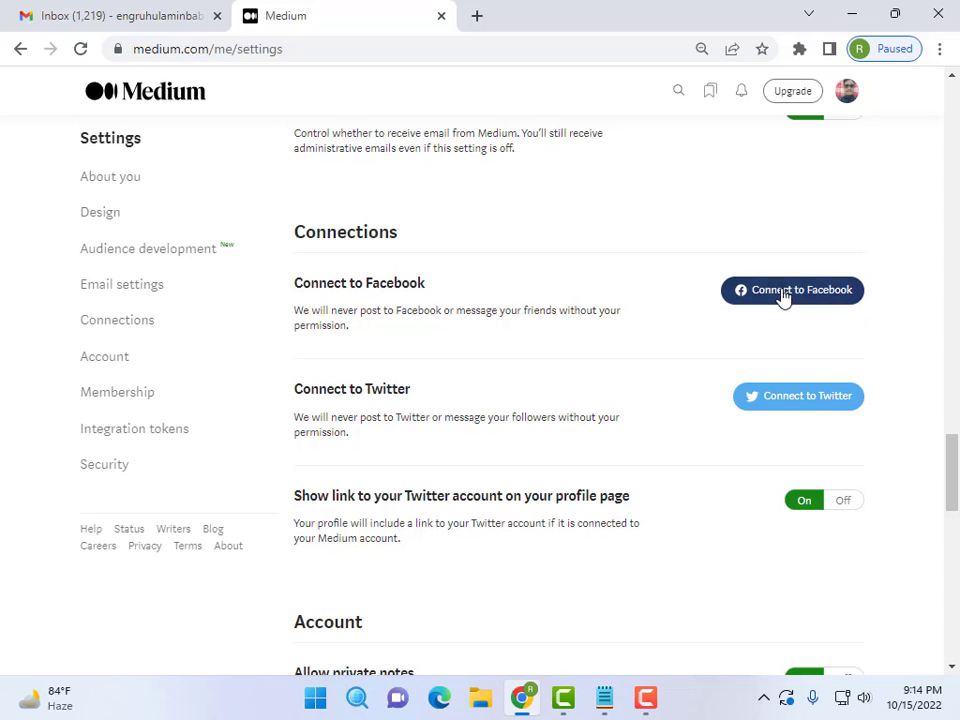
pyautogui.click(797, 305)
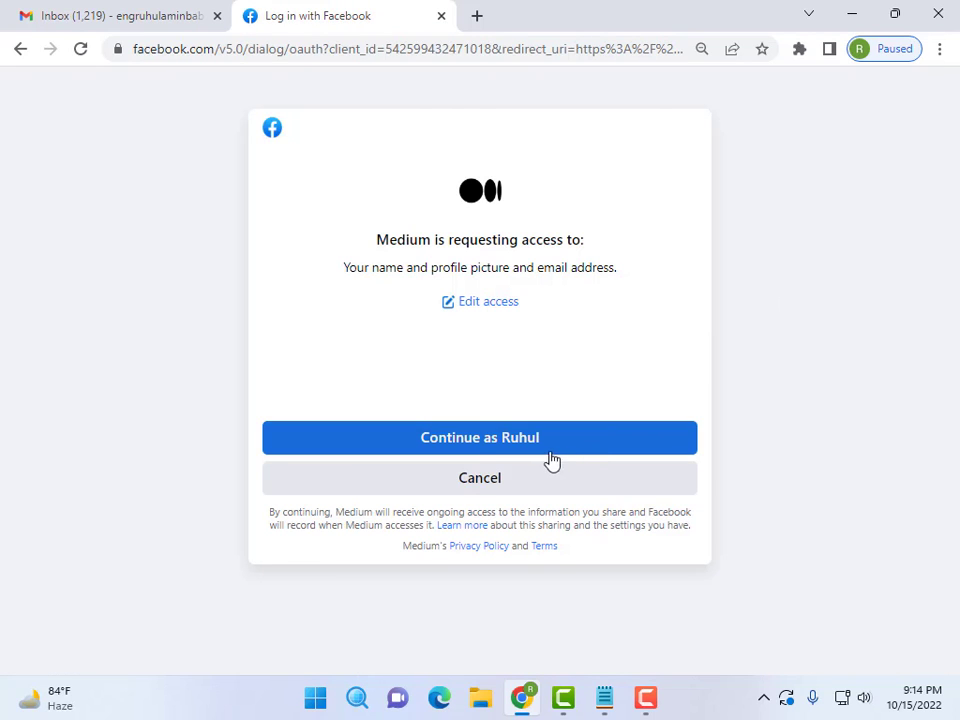
pyautogui.click(498, 440)
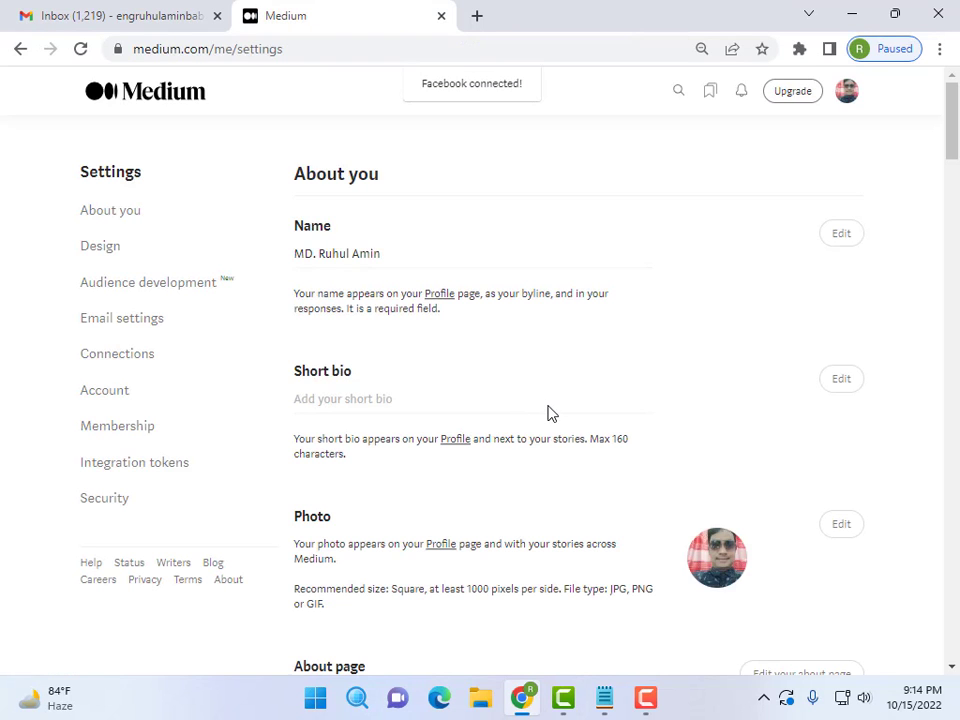
# Step: Connect the Twitter account to Medium in the Connections settings and authorize the app
pyautogui.scroll(-14, 452, 394)
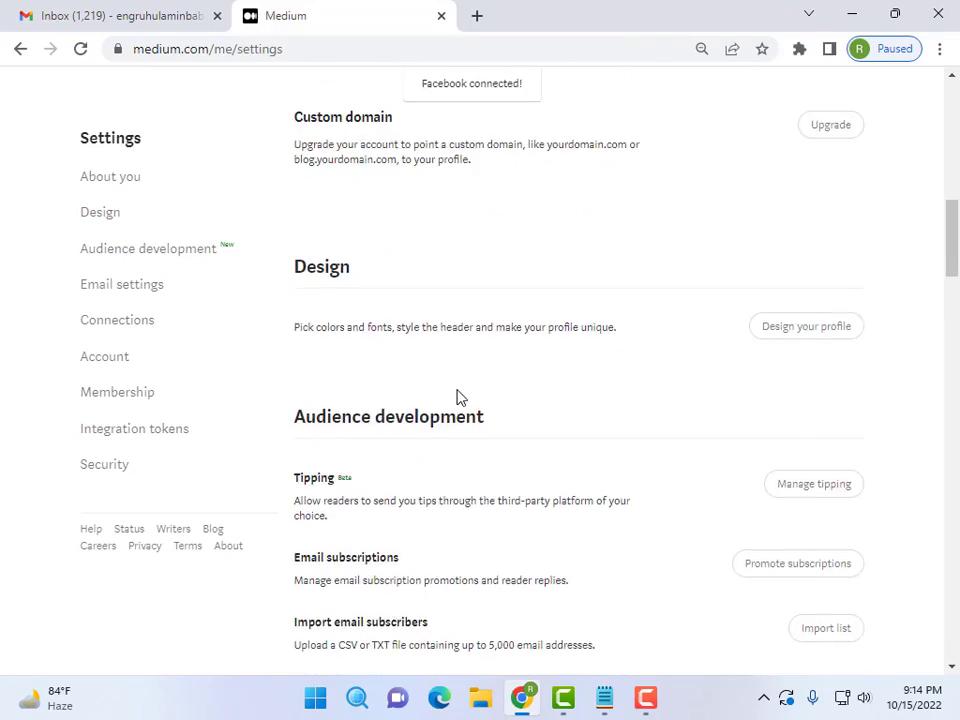
pyautogui.scroll(-12, 457, 397)
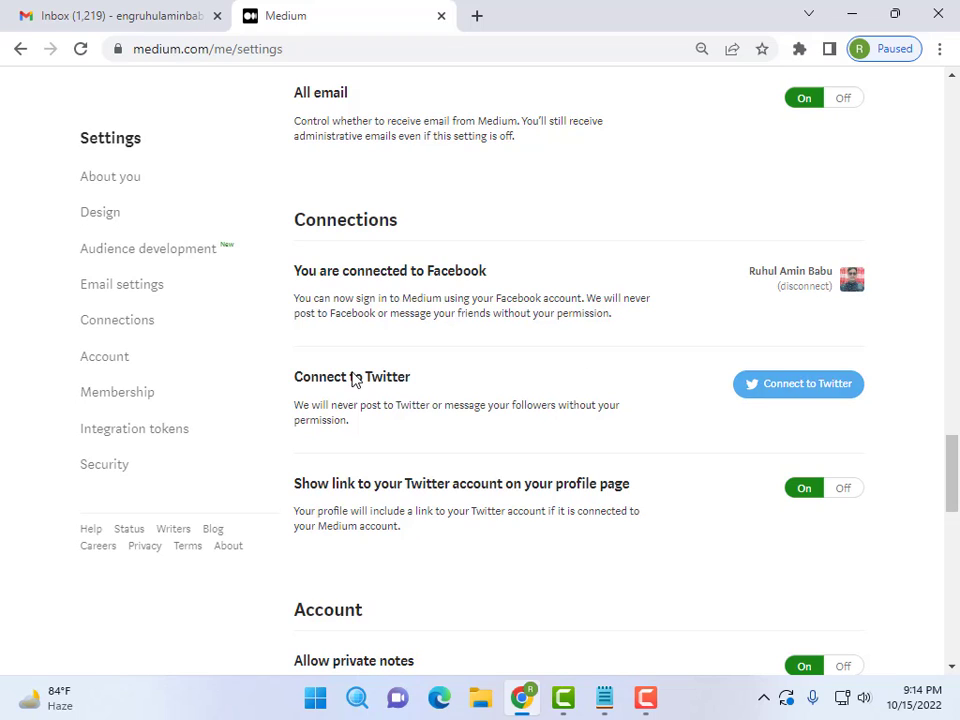
pyautogui.click(797, 400)
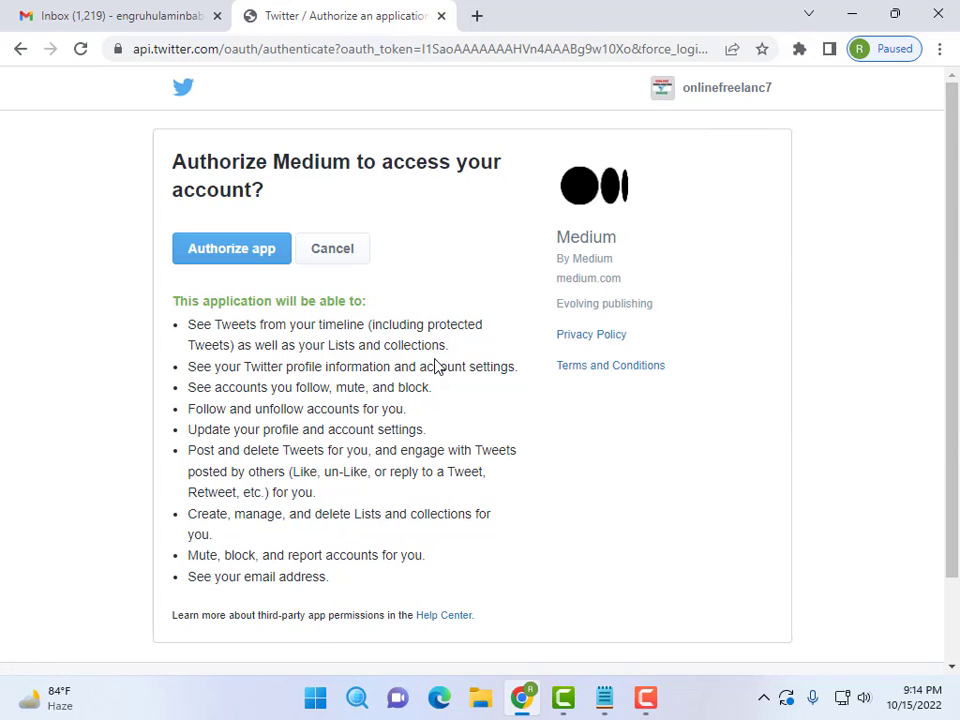
pyautogui.scroll(-2, 435, 366)
pyautogui.scroll(2, 435, 366)
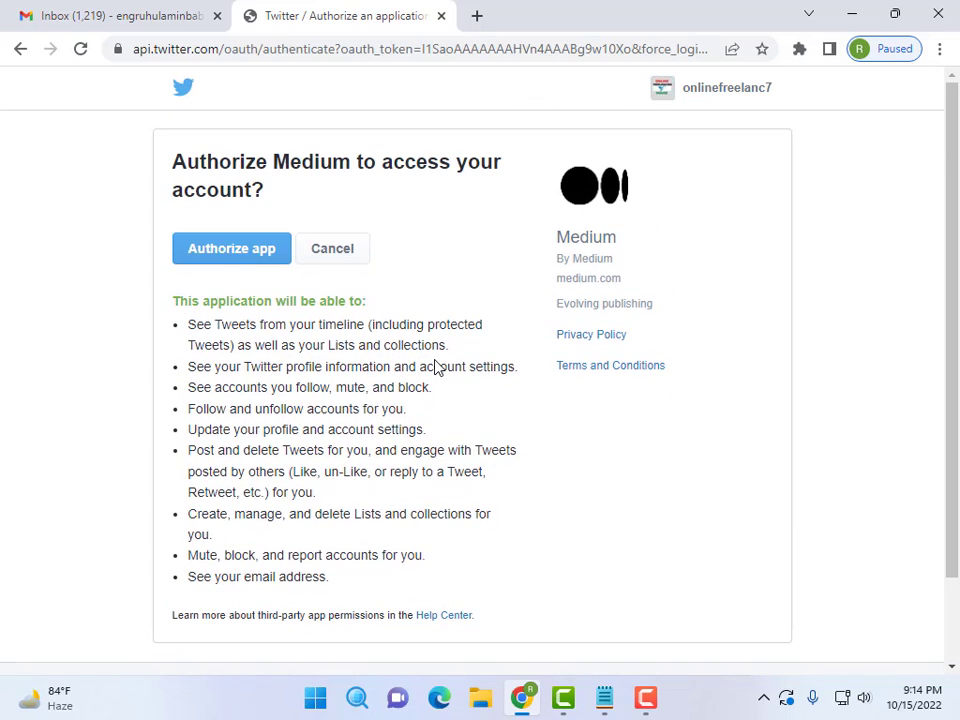
pyautogui.click(246, 266)
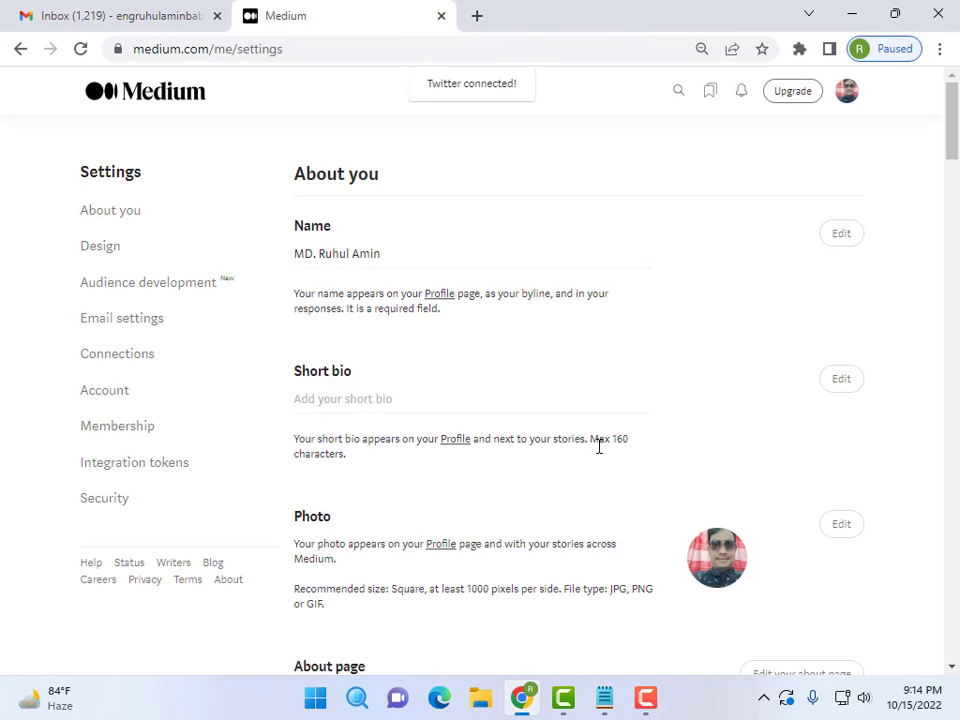
# Step: Check the Facebook and Twitter entries under Connections and look over the Account, Membership and Integration tokens settings
pyautogui.scroll(-10, 568, 472)
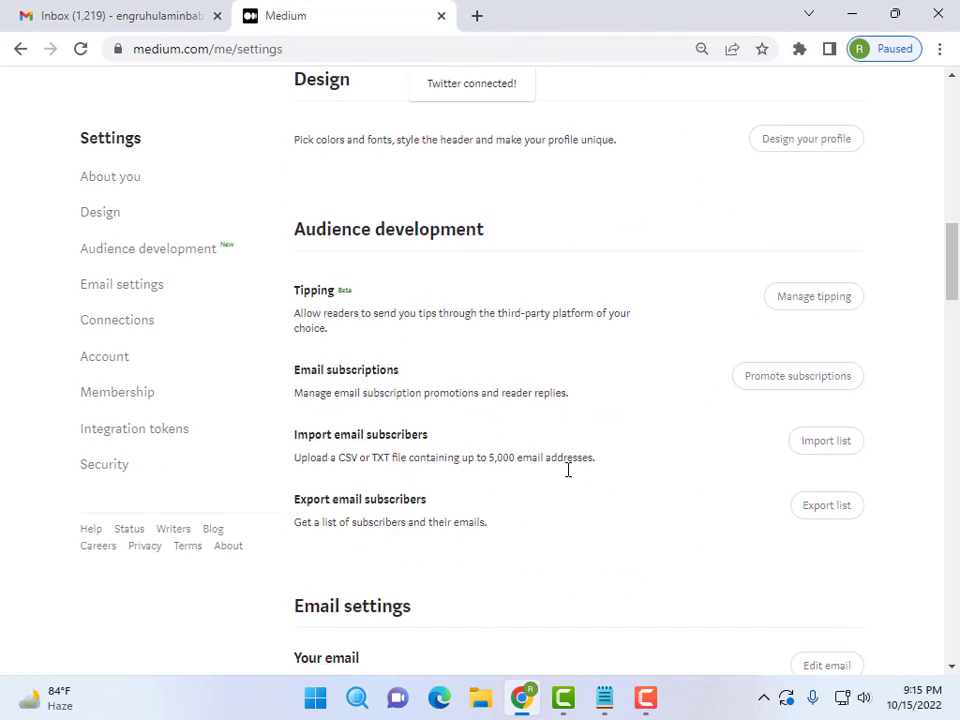
pyautogui.scroll(-15, 568, 470)
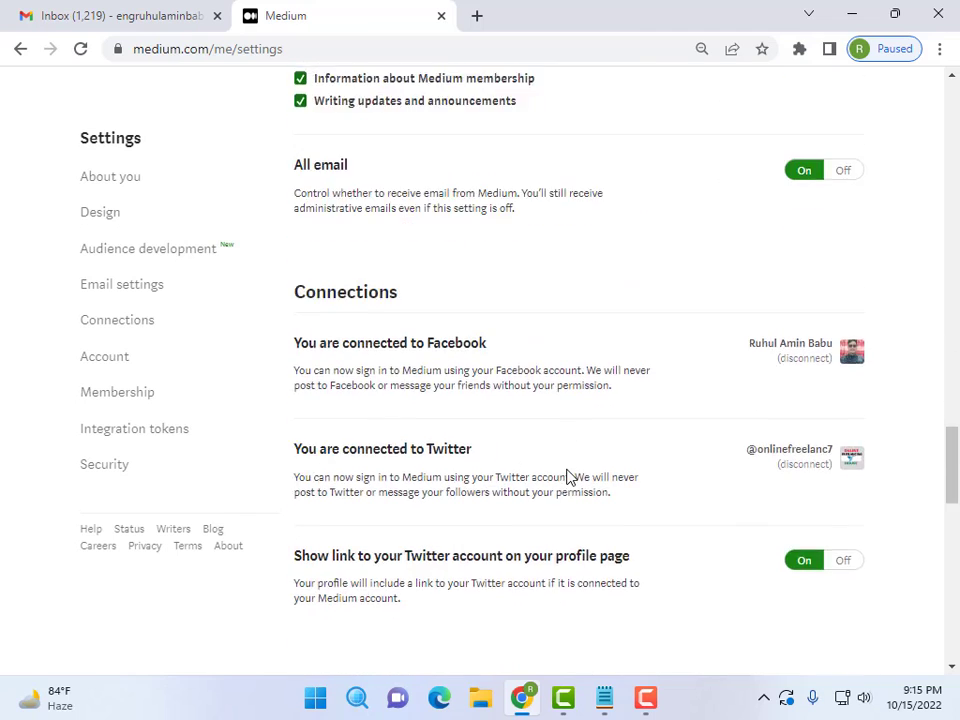
pyautogui.scroll(-3, 568, 477)
pyautogui.scroll(1, 570, 476)
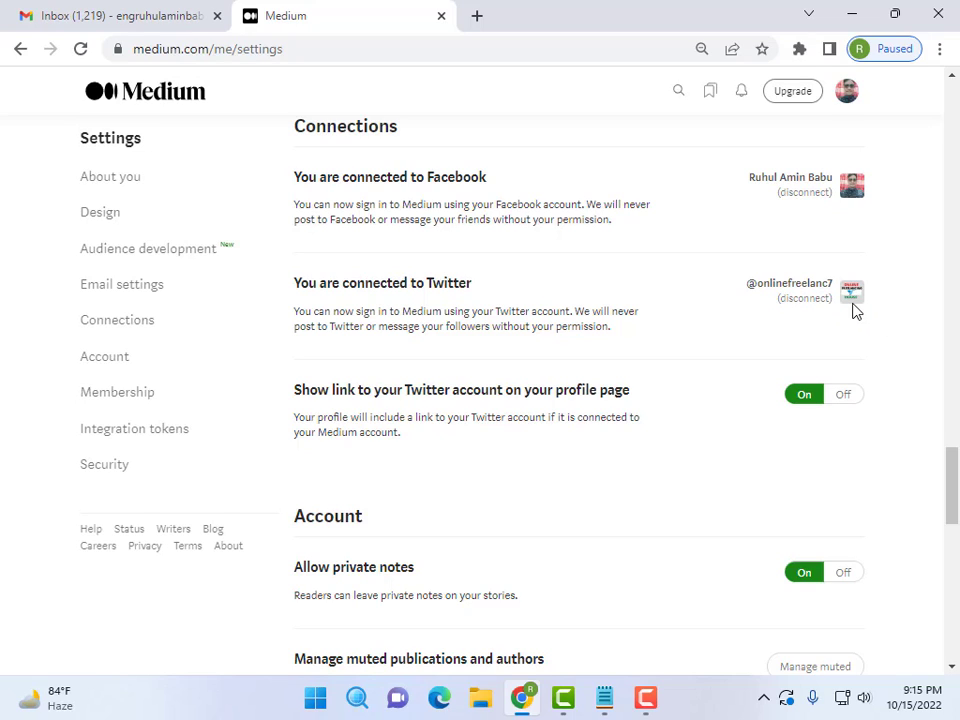
pyautogui.scroll(1, 670, 474)
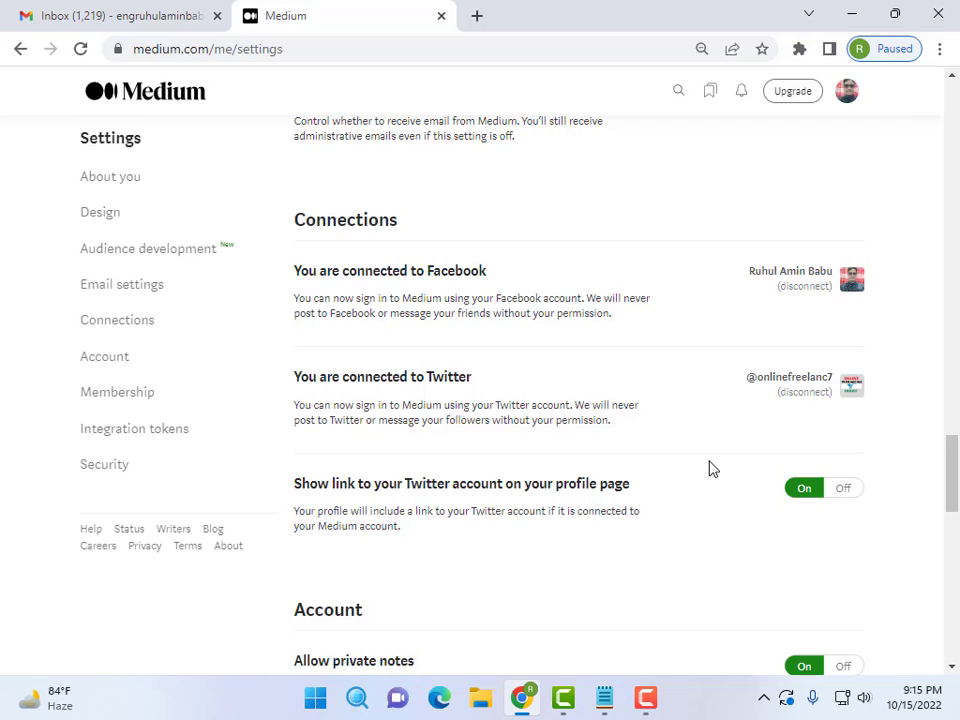
pyautogui.scroll(-6, 546, 463)
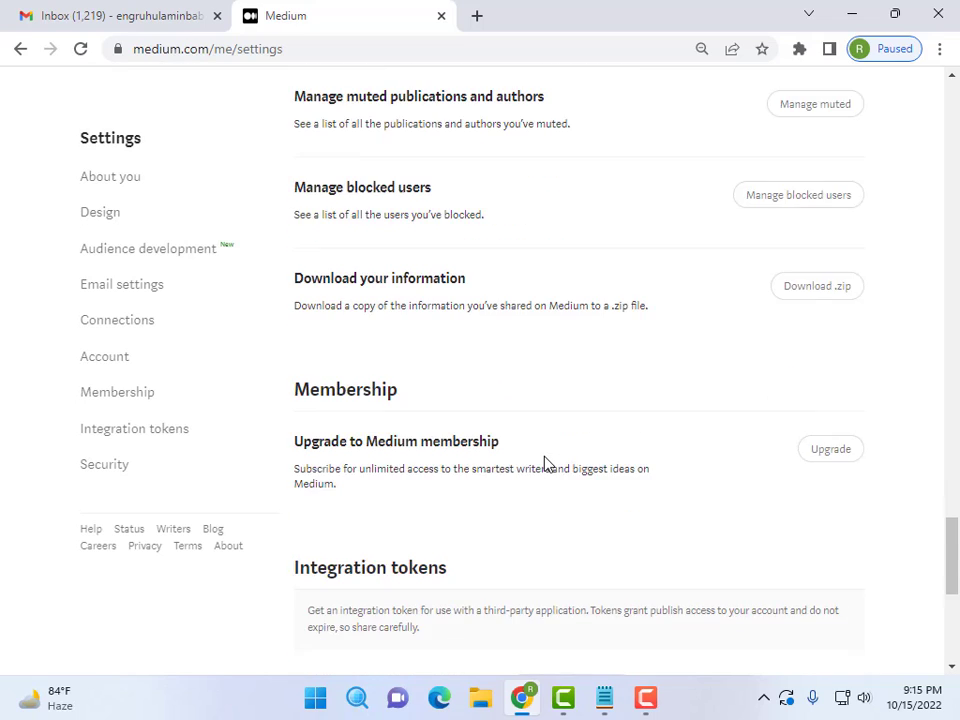
pyautogui.scroll(-5, 546, 463)
pyautogui.scroll(8, 546, 463)
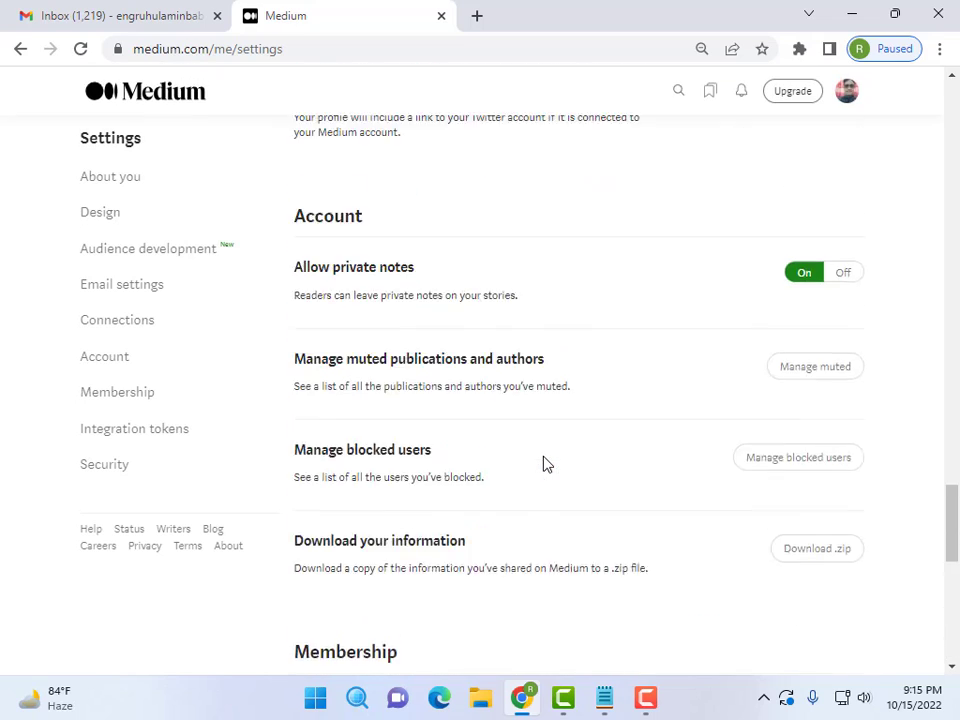
pyautogui.scroll(10, 546, 463)
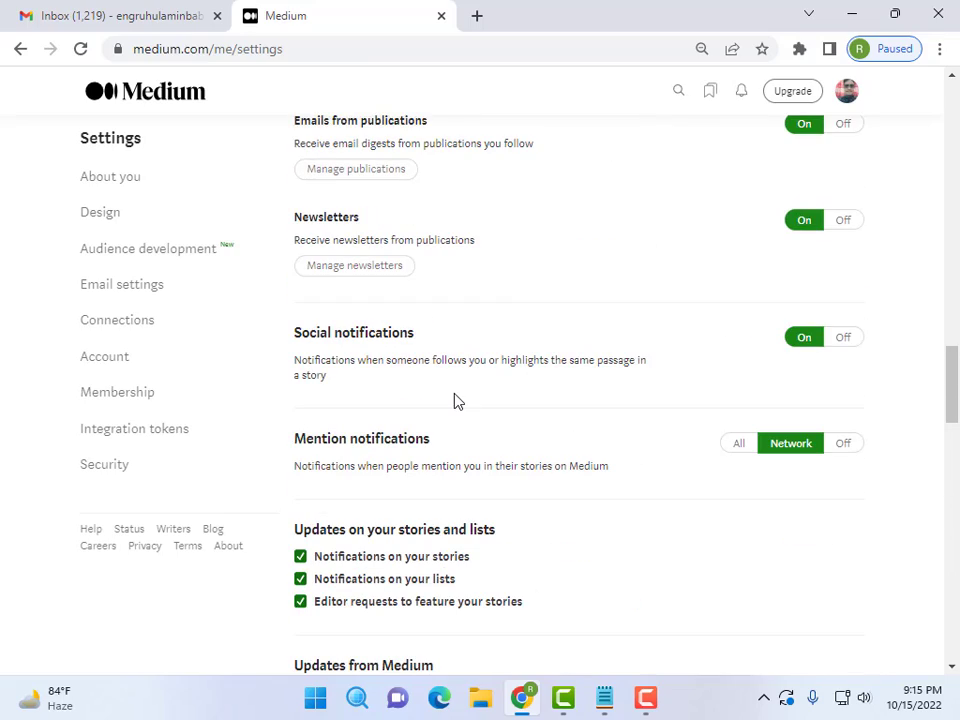
pyautogui.scroll(15, 280, 363)
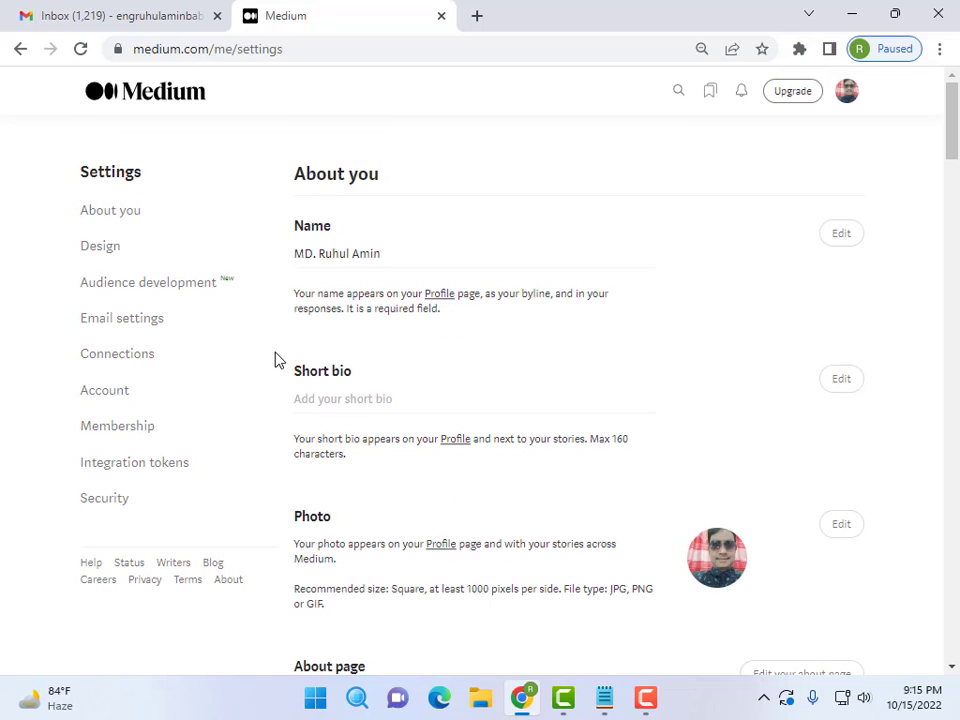
# Step: Go to the Email settings and look over the digest, writer, publication, newsletter and notification options
pyautogui.scroll(-1, 128, 225)
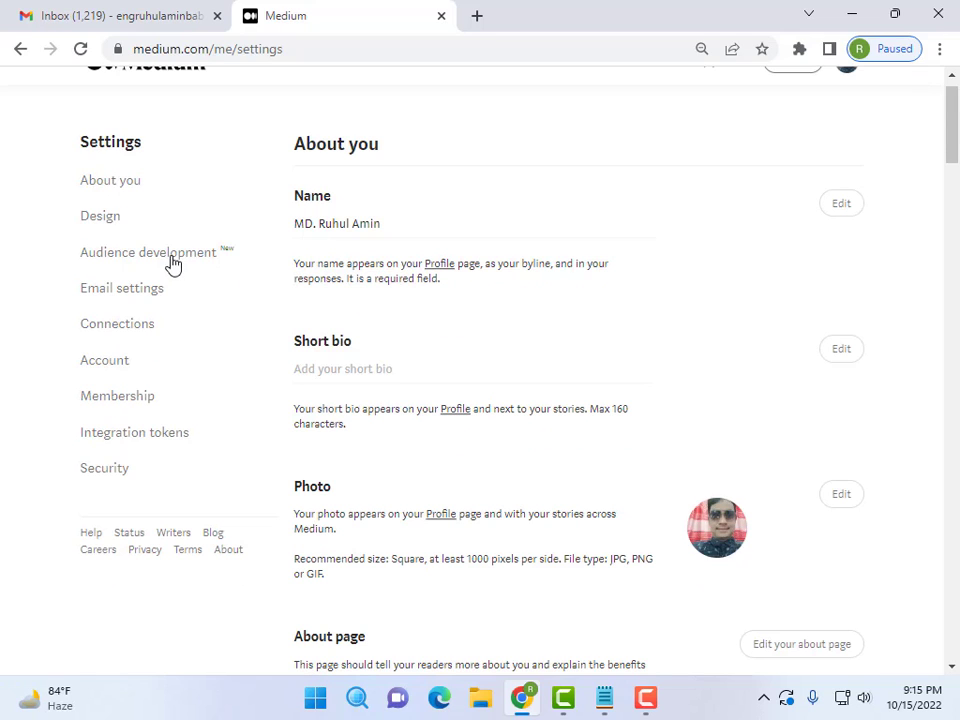
pyautogui.click(143, 291)
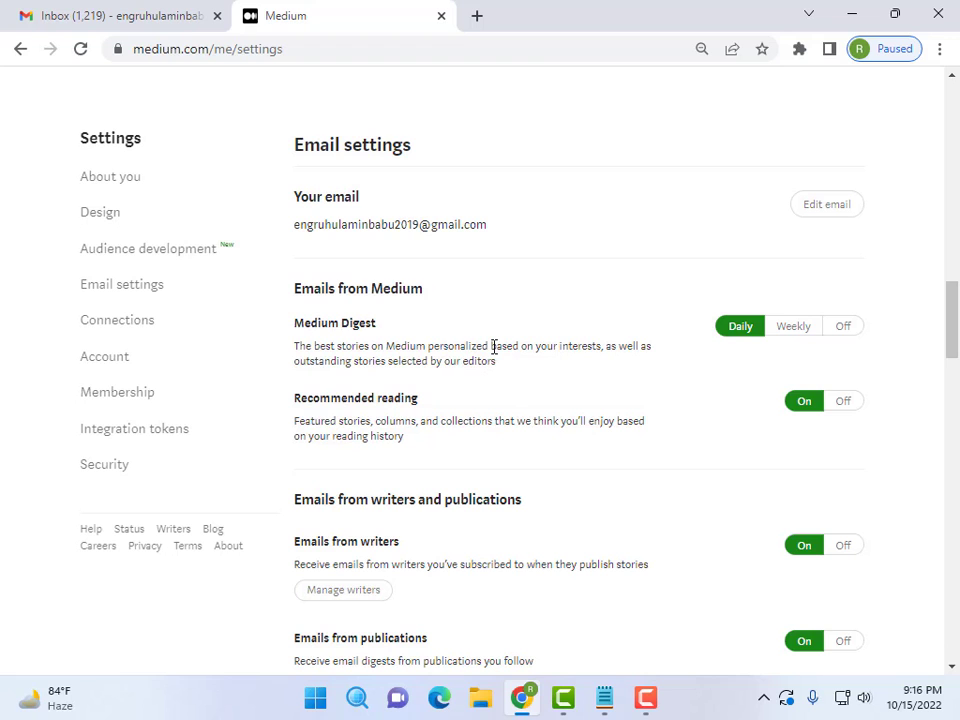
pyautogui.scroll(-2, 493, 346)
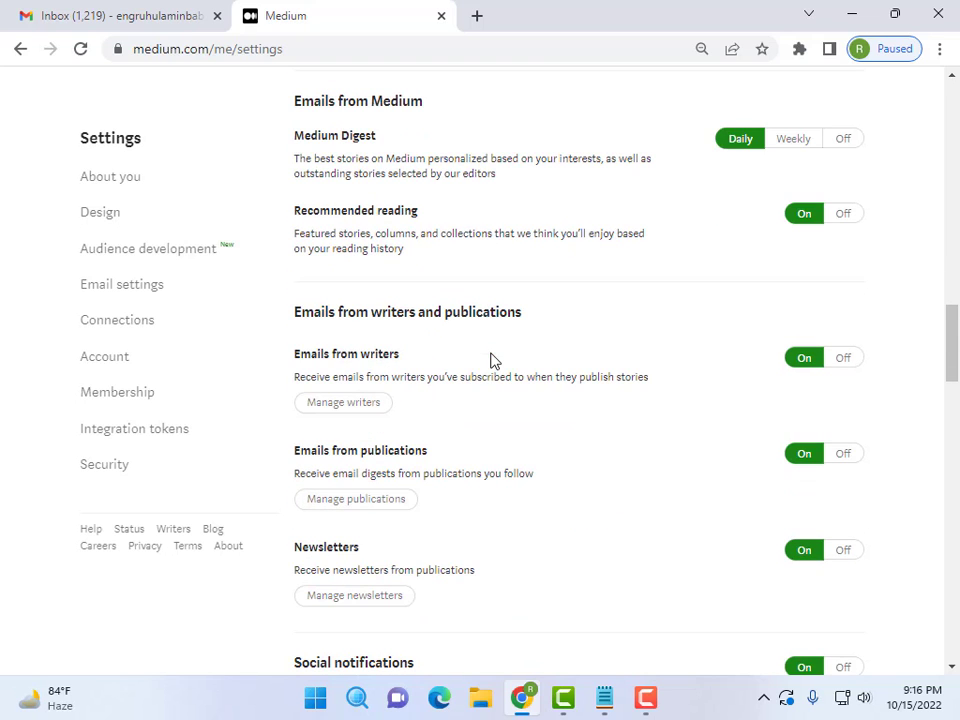
pyautogui.scroll(-2, 464, 380)
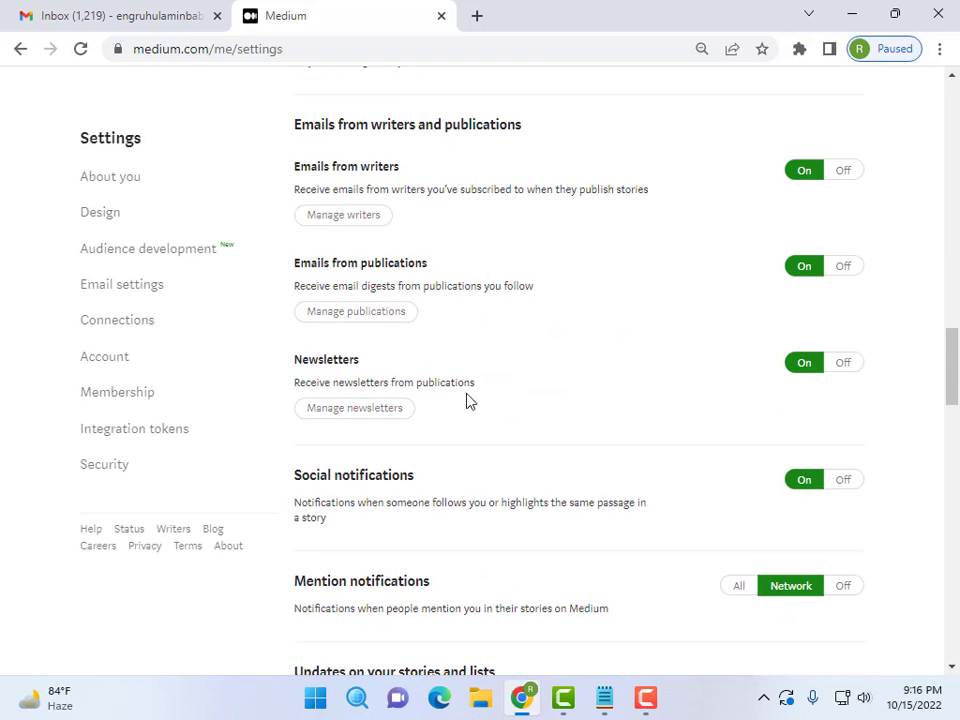
pyautogui.scroll(-3, 514, 401)
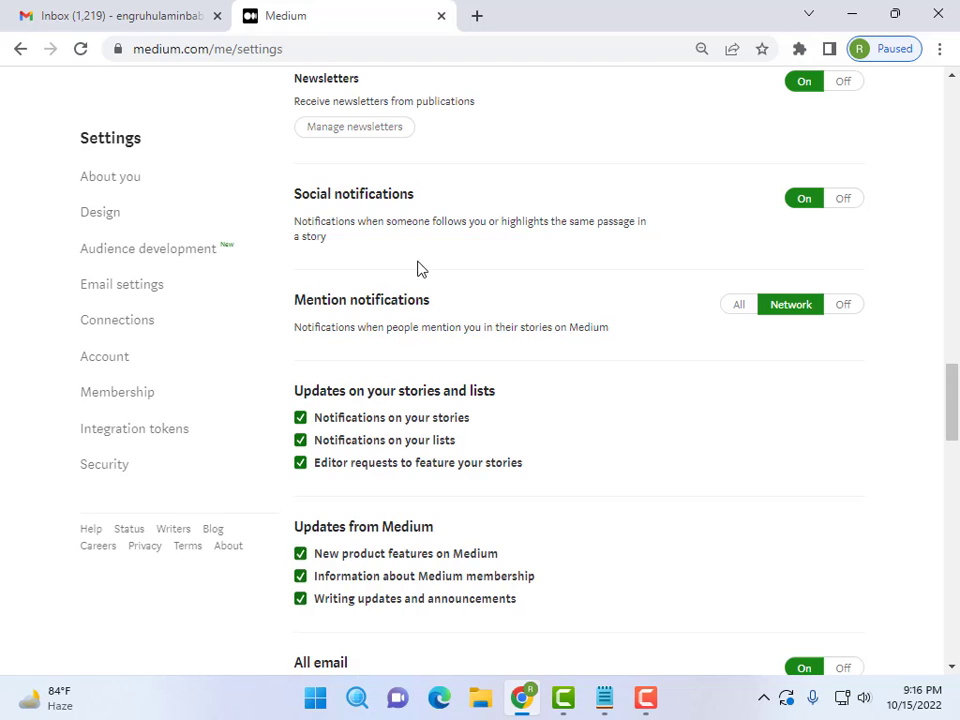
pyautogui.scroll(2, 744, 409)
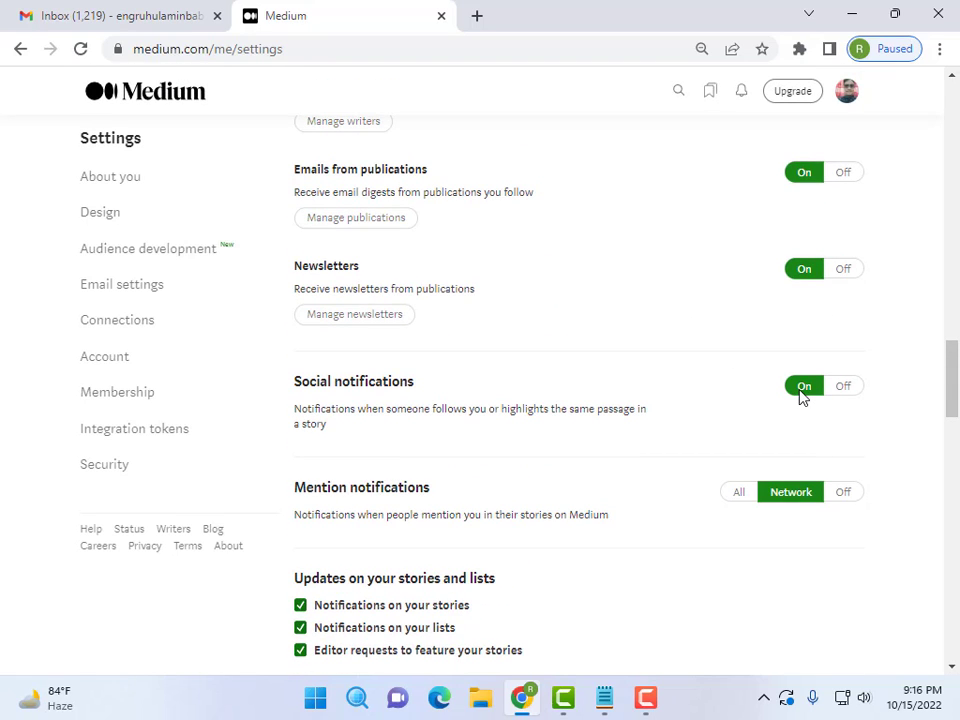
# Step: Switch Social notifications off and back on twice in the Email settings
pyautogui.click(843, 393)
pyautogui.click(800, 390)
pyautogui.click(845, 388)
pyautogui.click(806, 392)
# Step: Look over the remaining email update options, the Connections section and the Account through Security sections
pyautogui.scroll(-3, 540, 439)
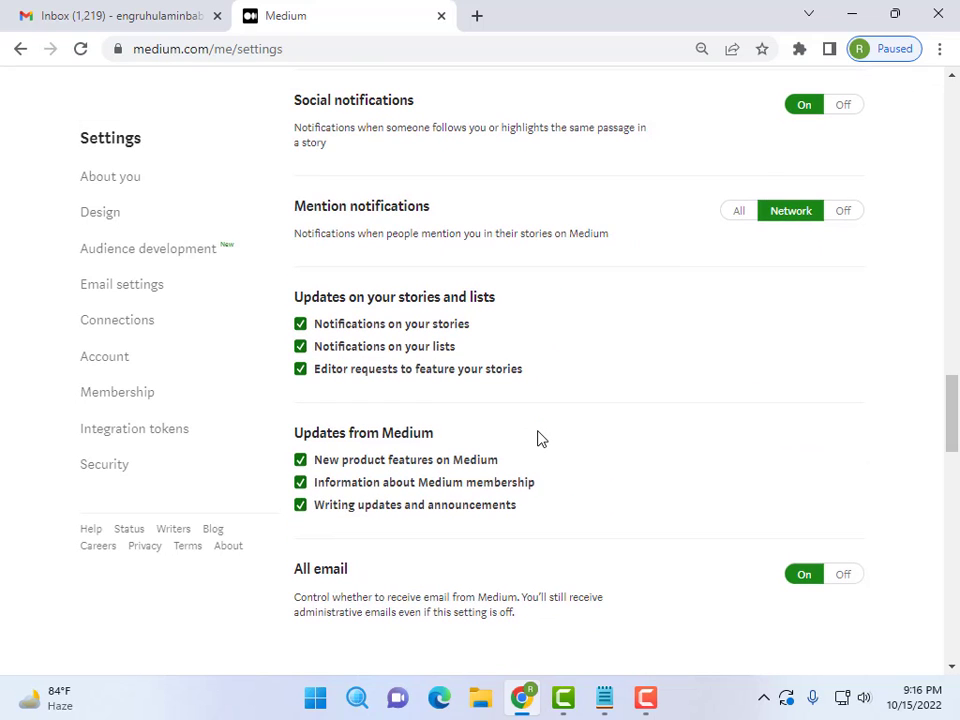
pyautogui.scroll(-4, 540, 439)
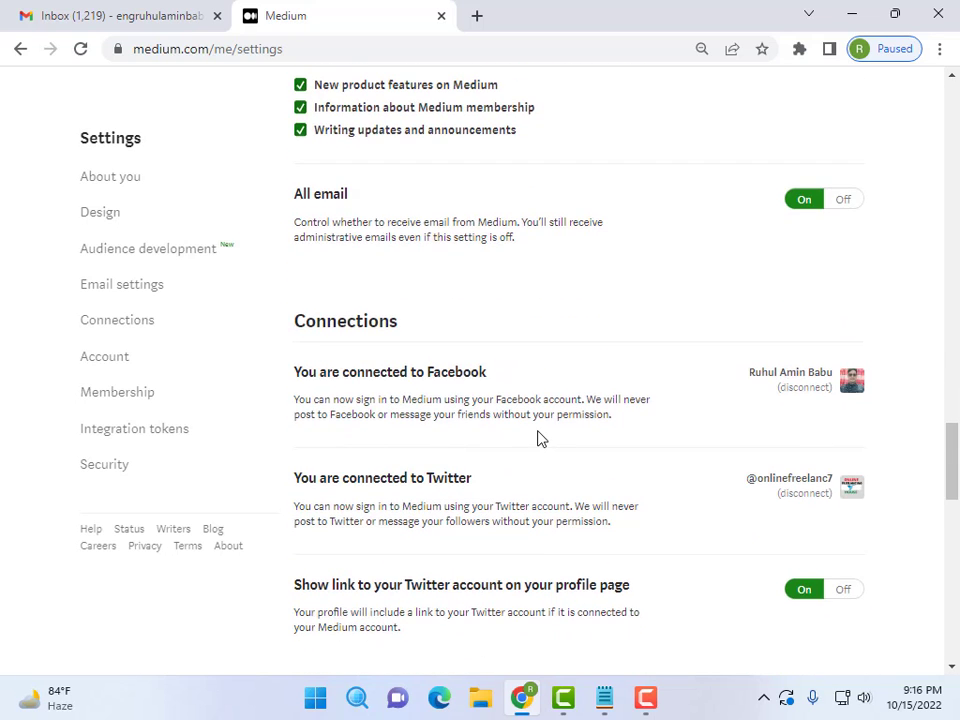
pyautogui.scroll(4, 540, 439)
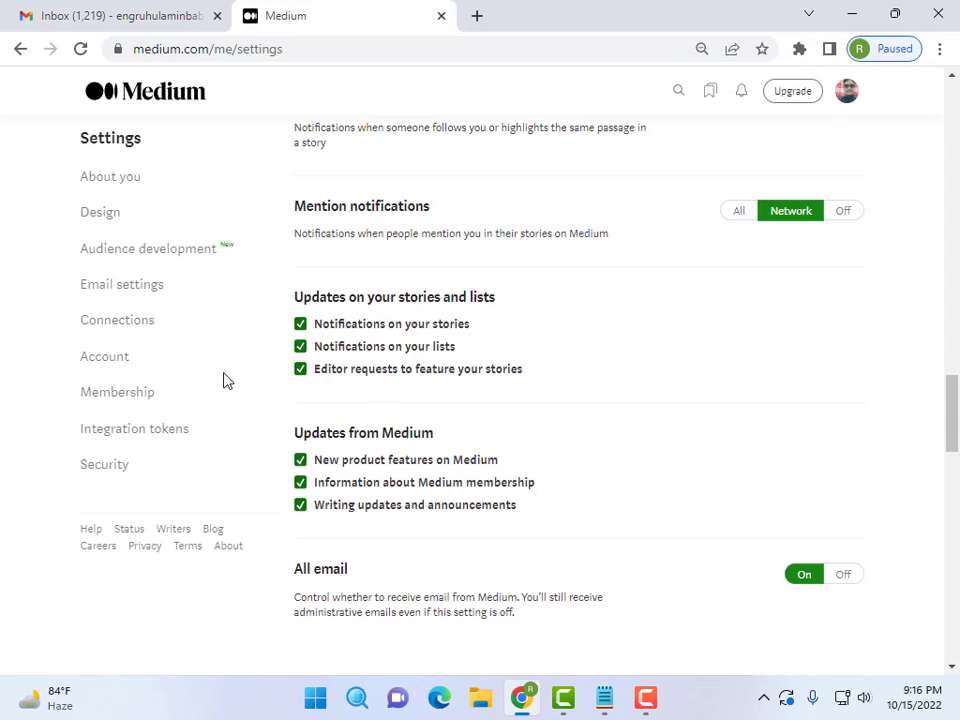
pyautogui.click(105, 362)
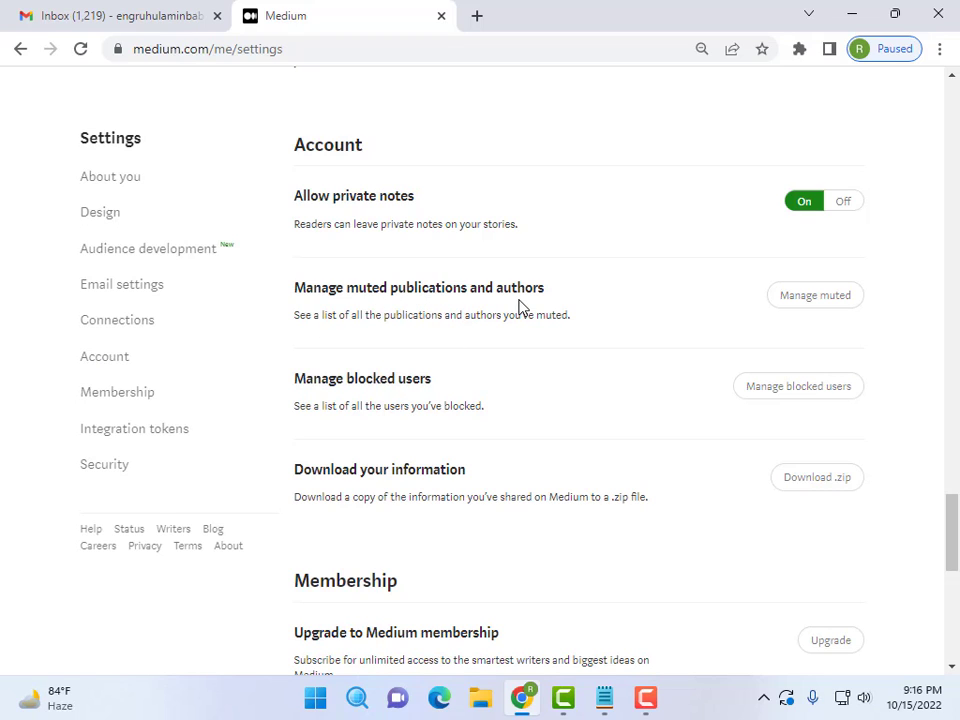
pyautogui.scroll(-6, 388, 472)
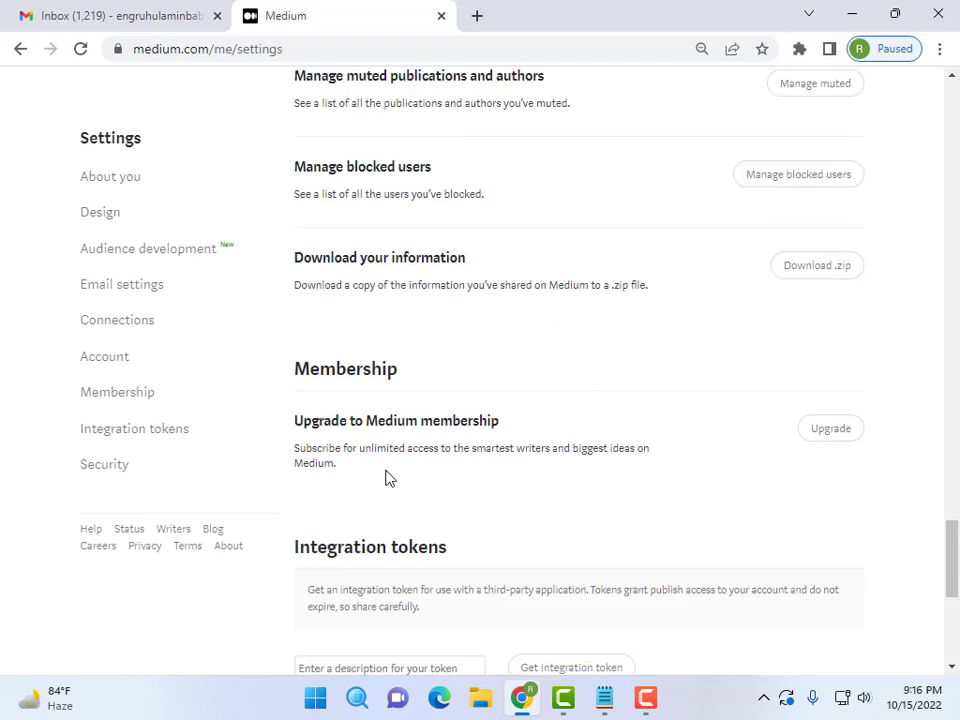
pyautogui.scroll(-1, 390, 470)
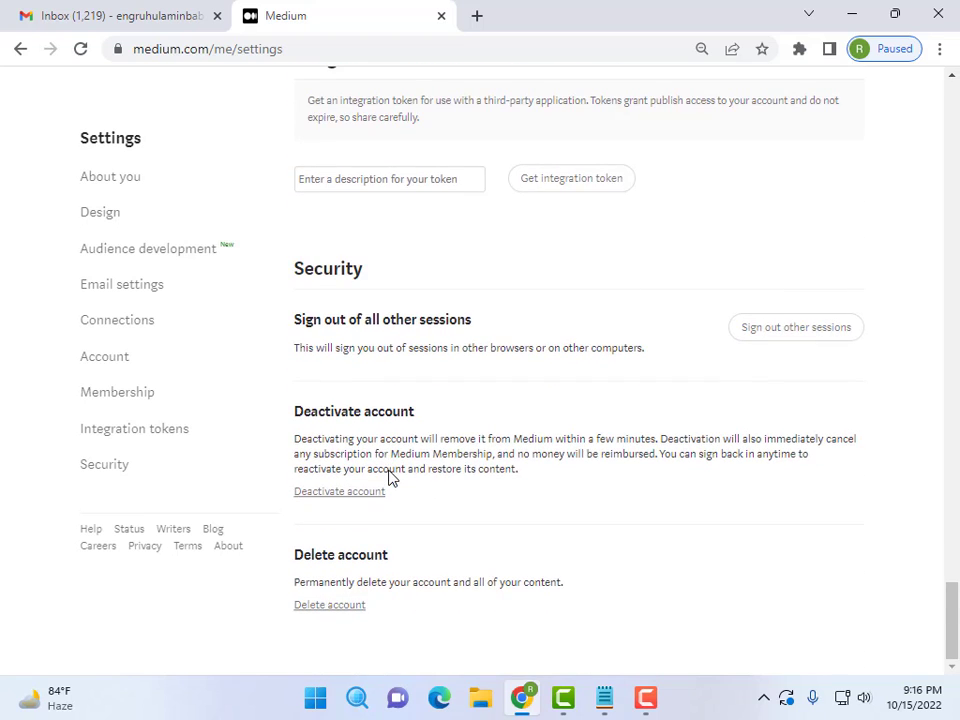
pyautogui.scroll(6, 390, 477)
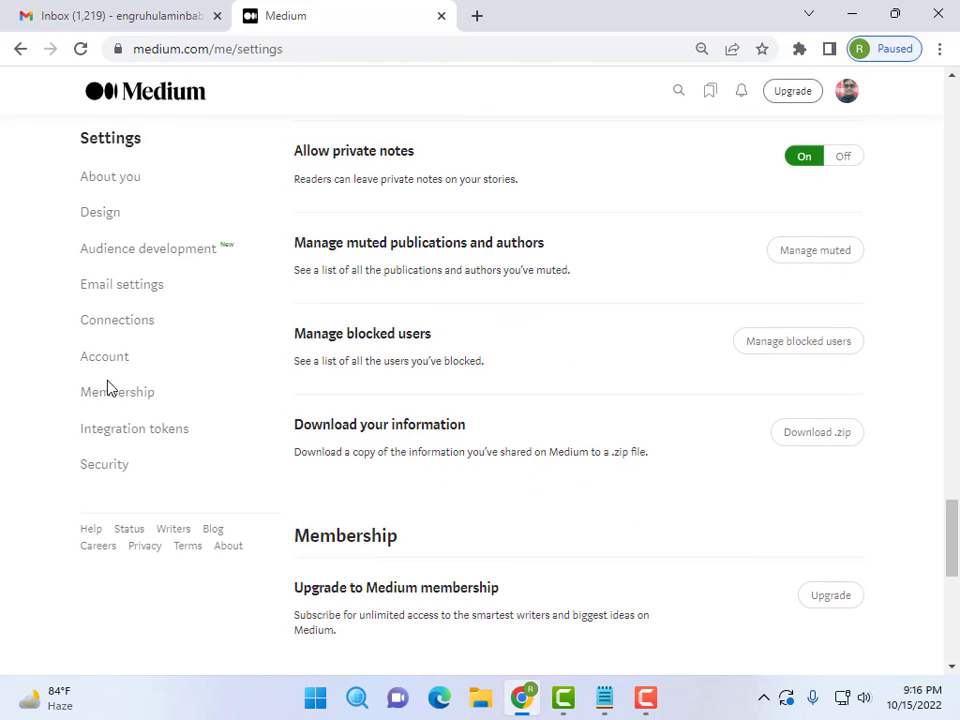
# Step: Go to the Membership settings, open the membership upgrade page in a new tab and look it over
pyautogui.click(113, 397)
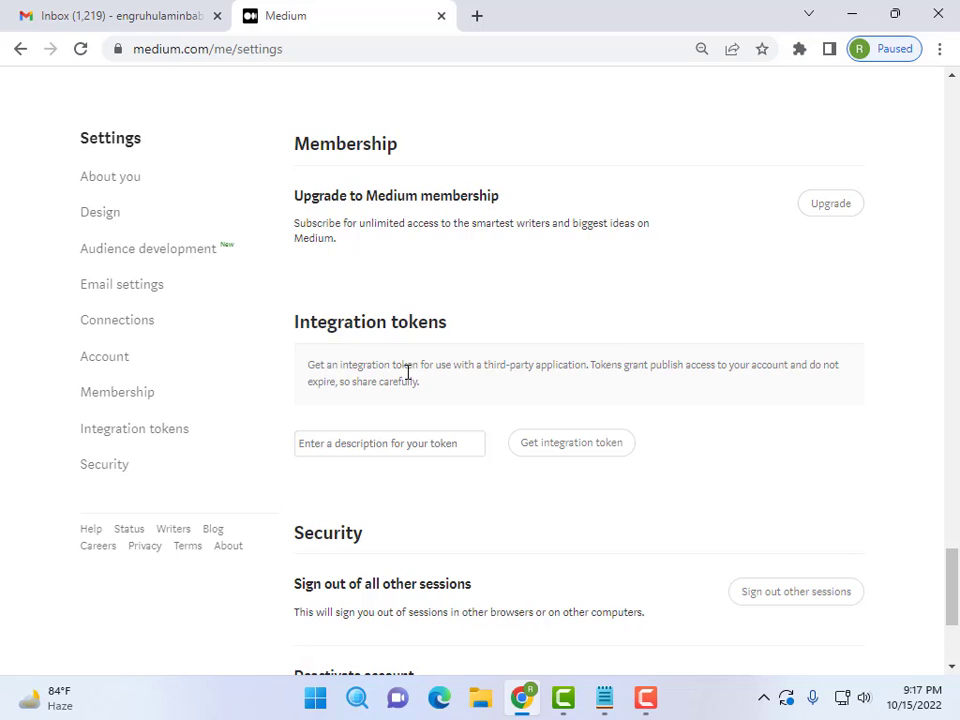
pyautogui.rightClick(829, 210)
pyautogui.click(697, 224)
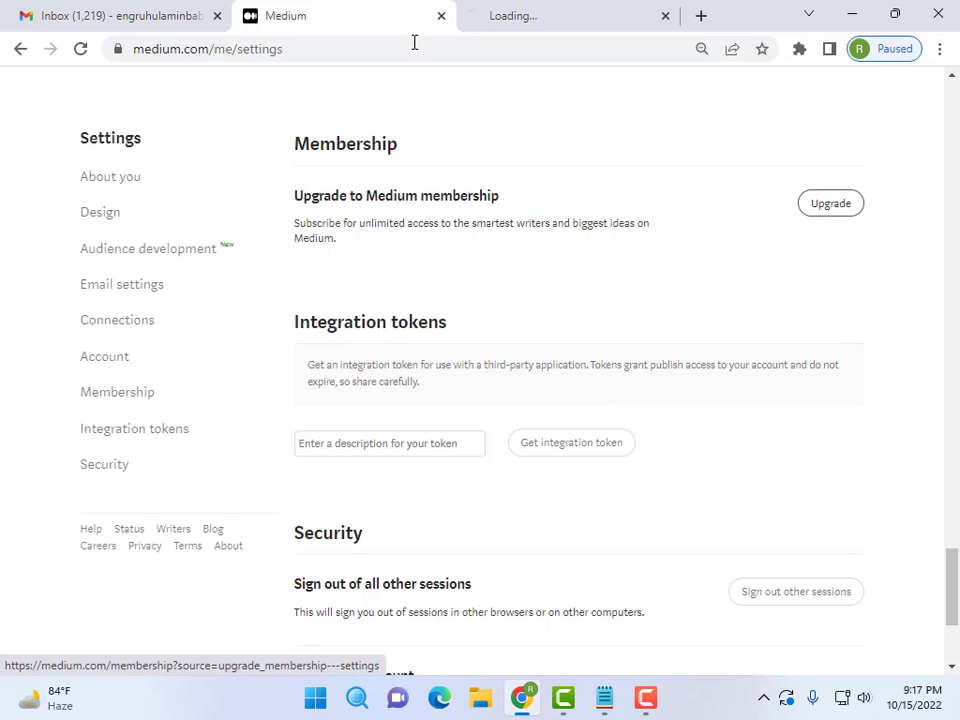
pyautogui.click(549, 8)
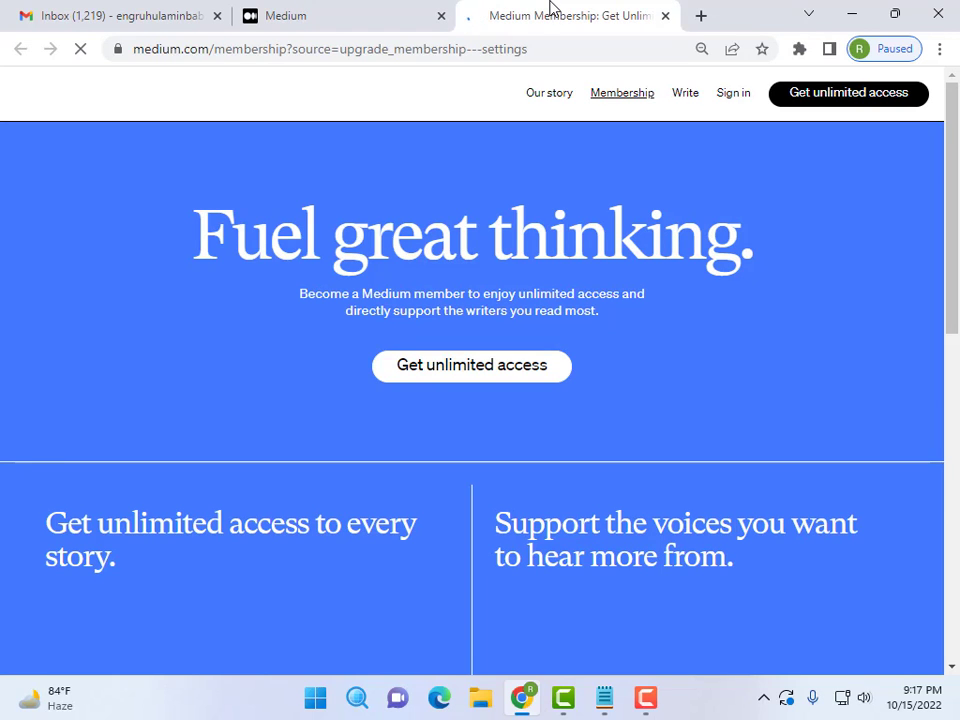
pyautogui.scroll(-7, 671, 377)
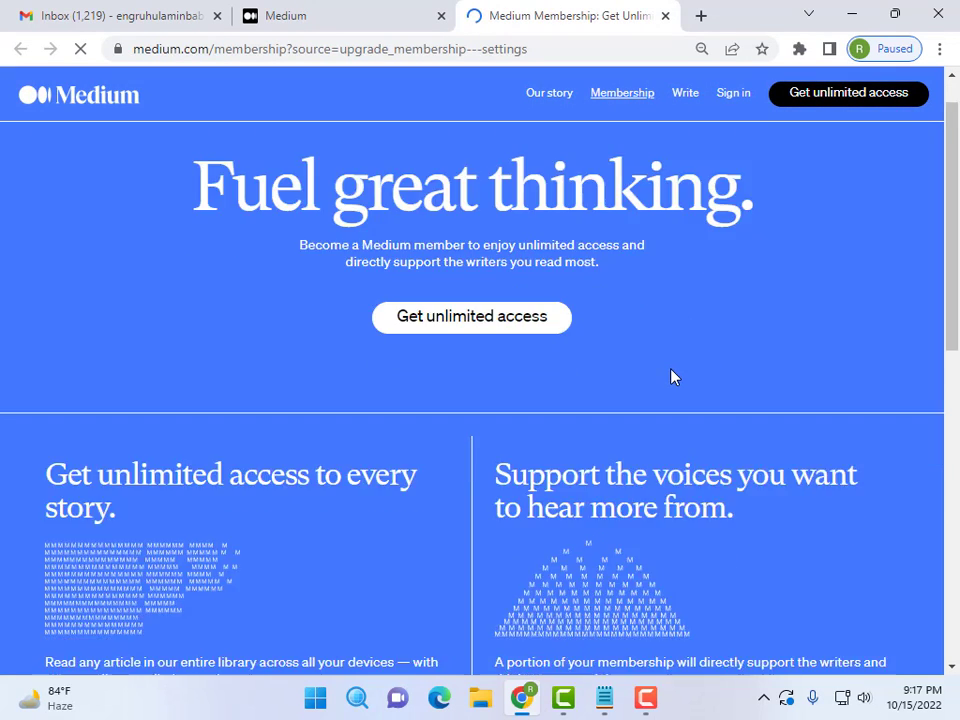
# Step: Look over the membership page and its unlimited access plans, closing the membership tab when done
pyautogui.scroll(-2, 672, 378)
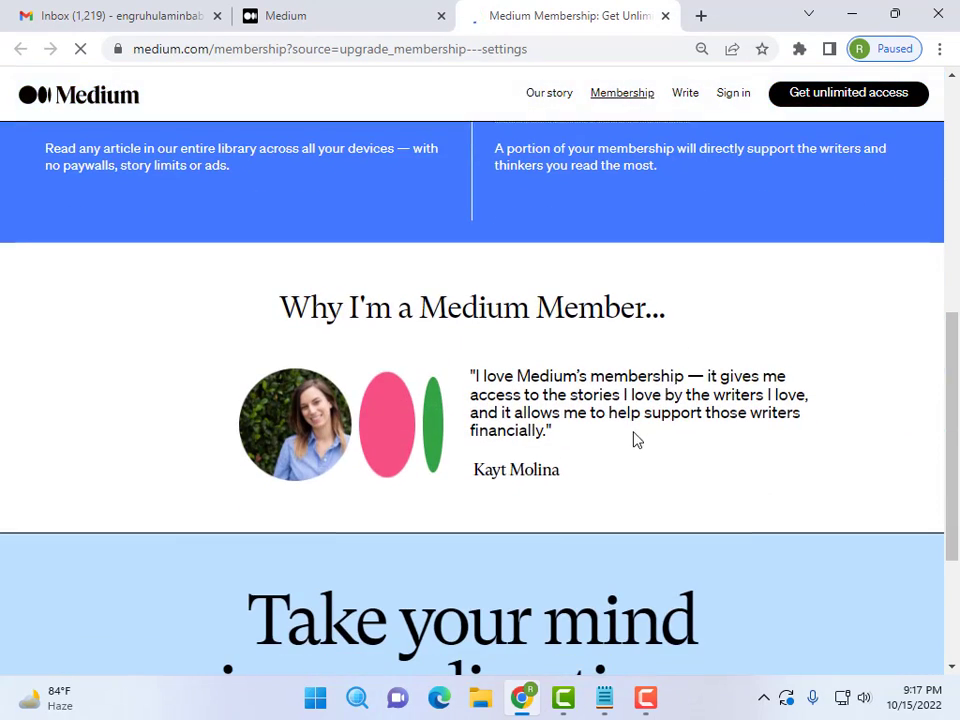
pyautogui.scroll(-5, 634, 439)
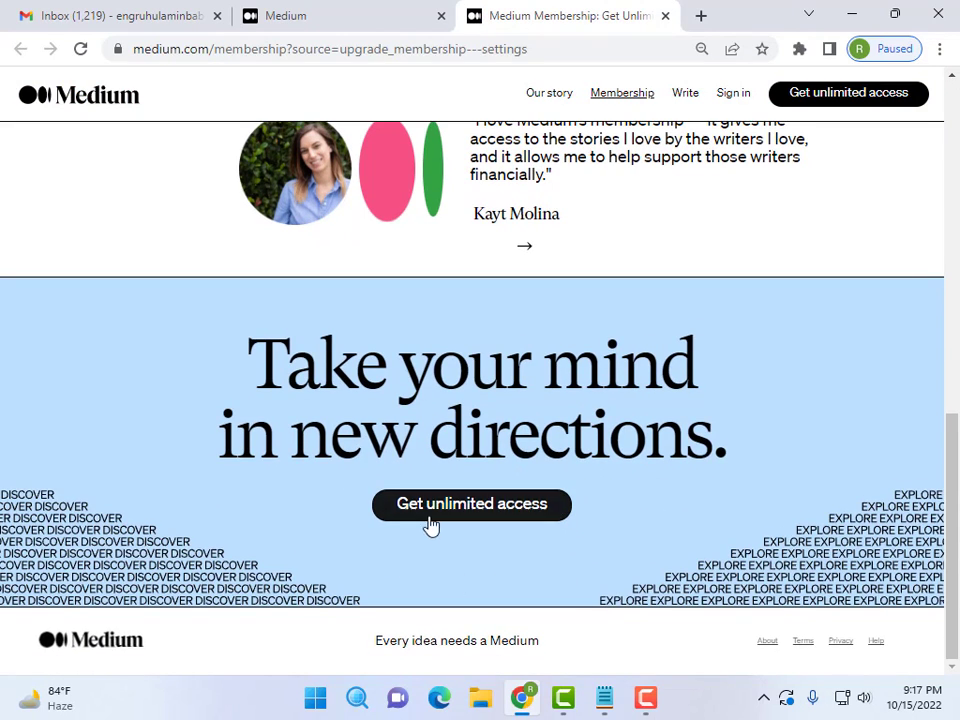
pyautogui.scroll(1, 500, 518)
pyautogui.scroll(8, 505, 515)
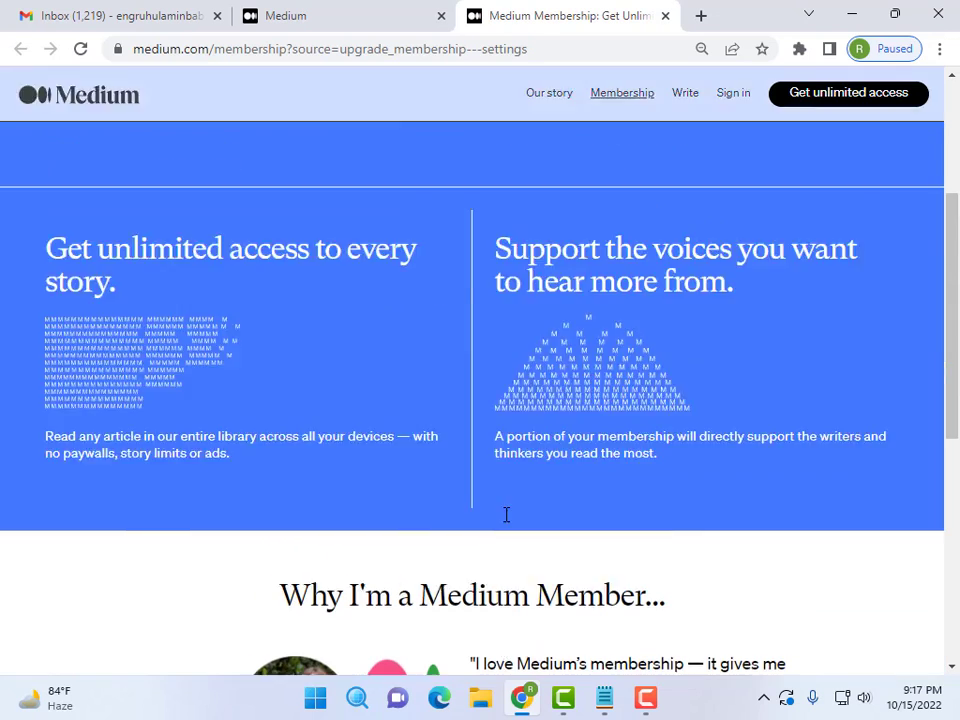
pyautogui.click(483, 372)
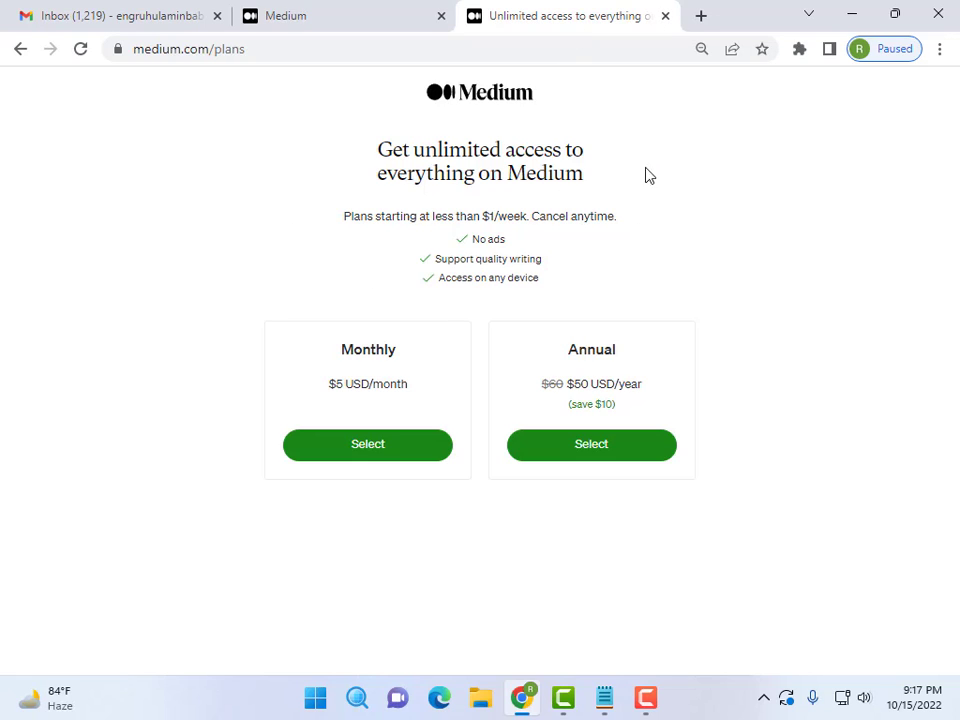
pyautogui.click(665, 15)
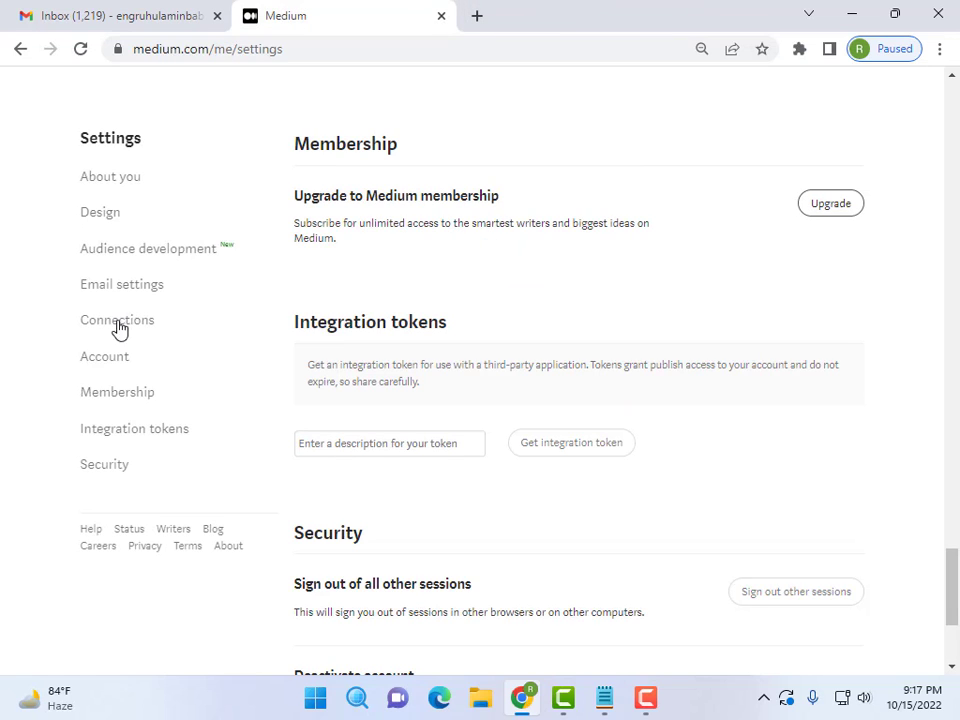
# Step: Return to the Medium home feed and follow USAID, United States Conference of Mayors and Accumulate from the suggestions
pyautogui.click(19, 50)
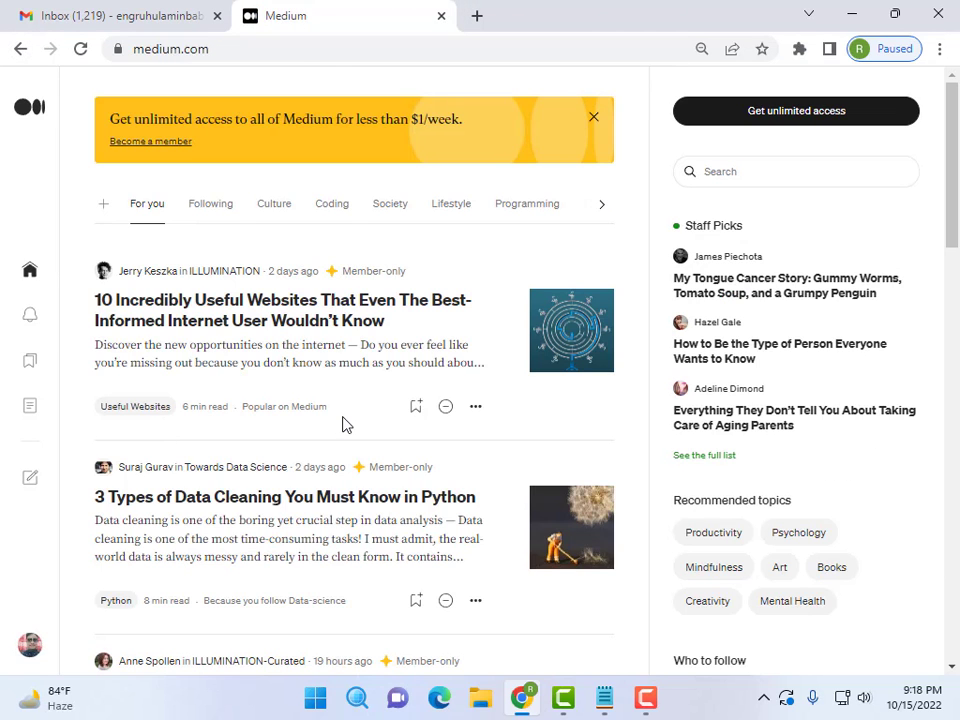
pyautogui.scroll(-3, 530, 428)
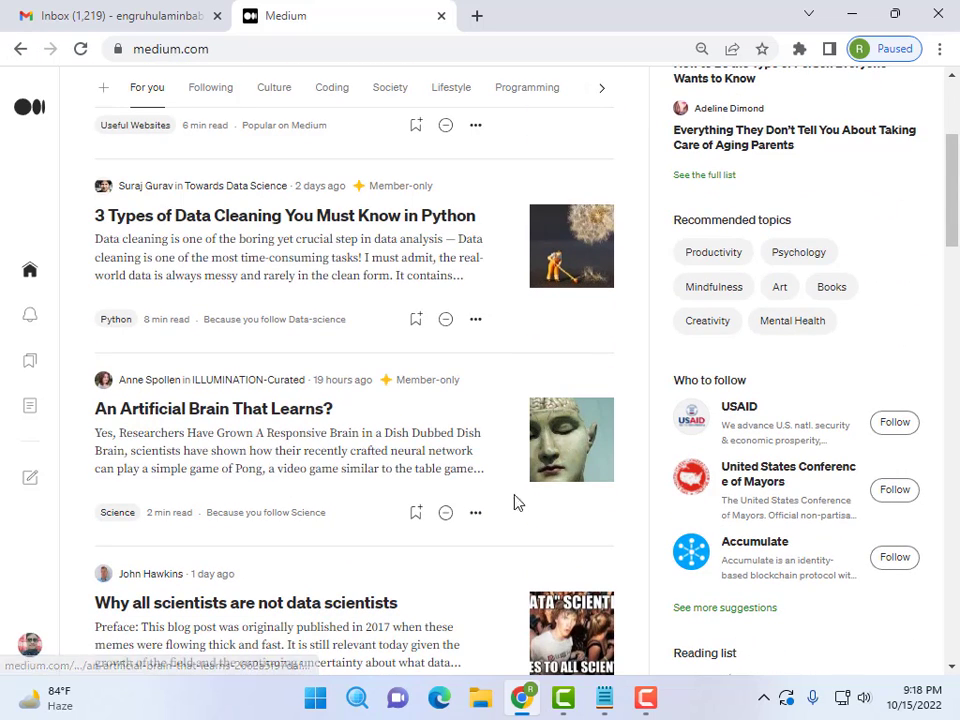
pyautogui.click(894, 422)
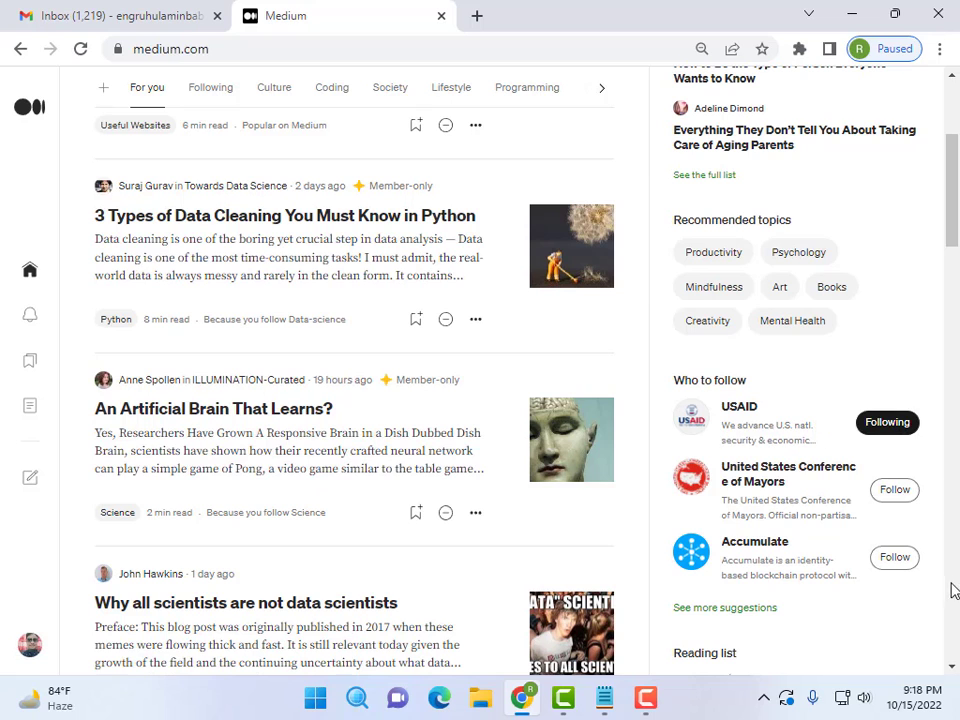
pyautogui.click(897, 492)
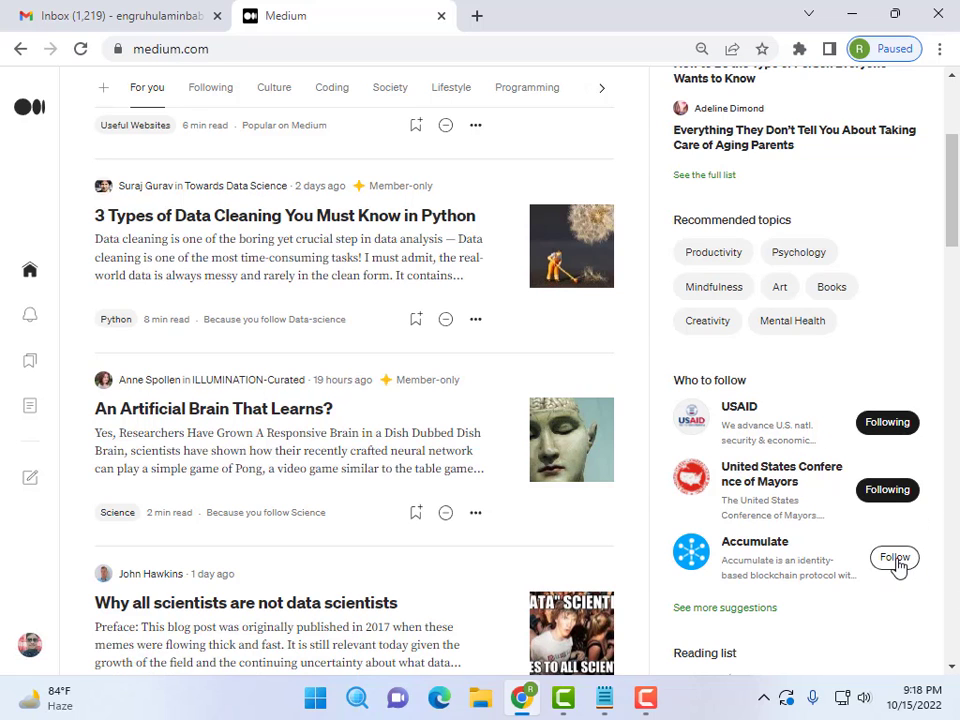
pyautogui.click(897, 562)
# Step: Open the USAID profile from the follow suggestions in a new tab and switch to it
pyautogui.scroll(-2, 790, 514)
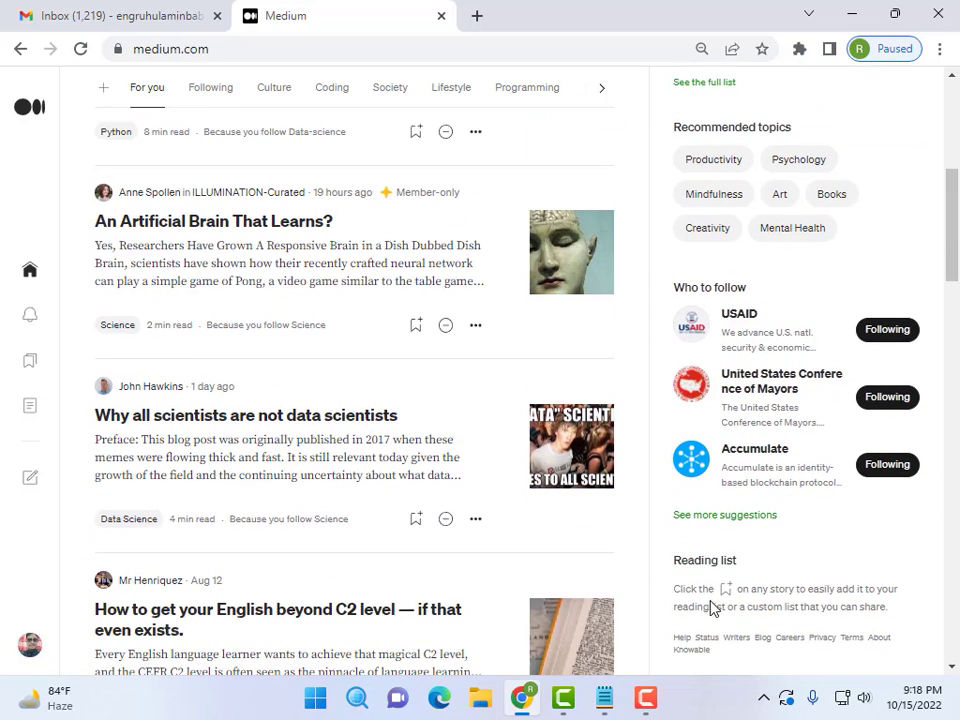
pyautogui.scroll(-2, 790, 585)
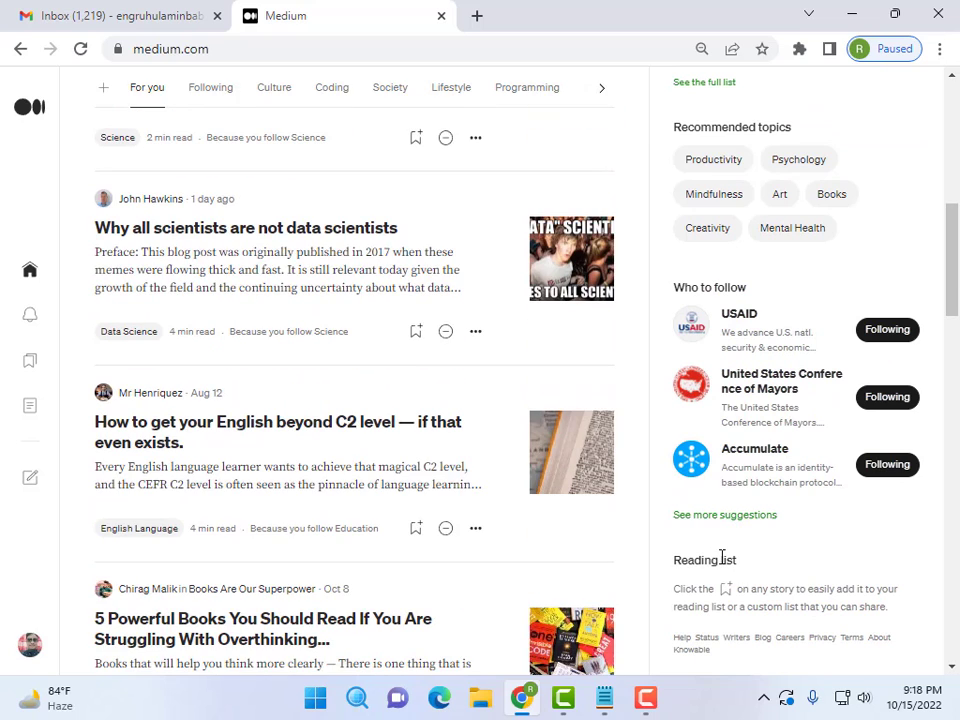
pyautogui.scroll(2, 722, 557)
pyautogui.rightClick(741, 509)
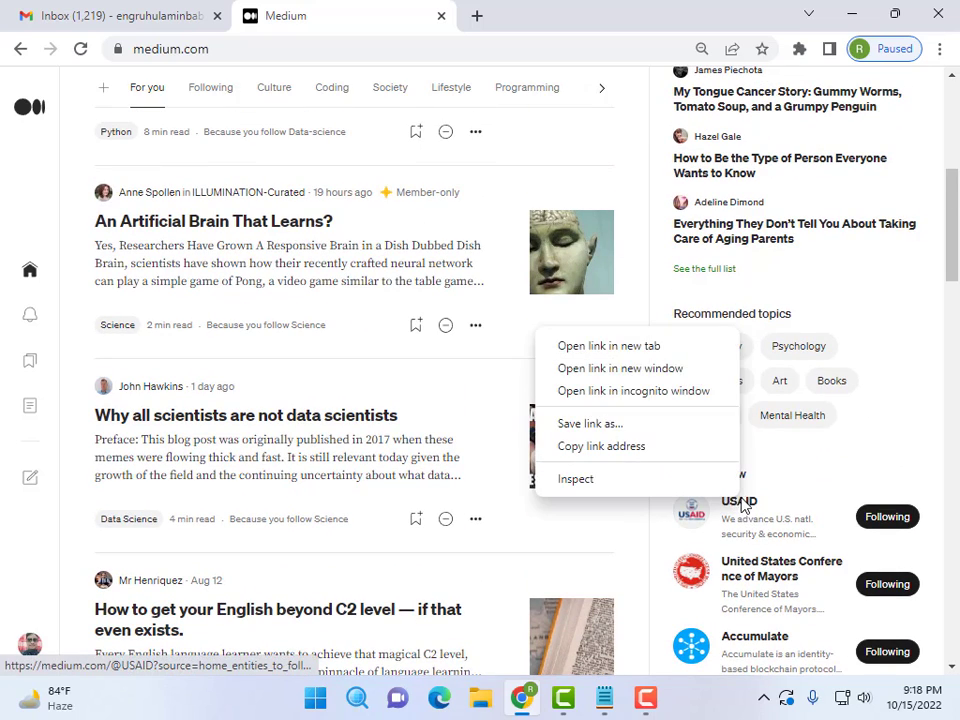
pyautogui.click(587, 346)
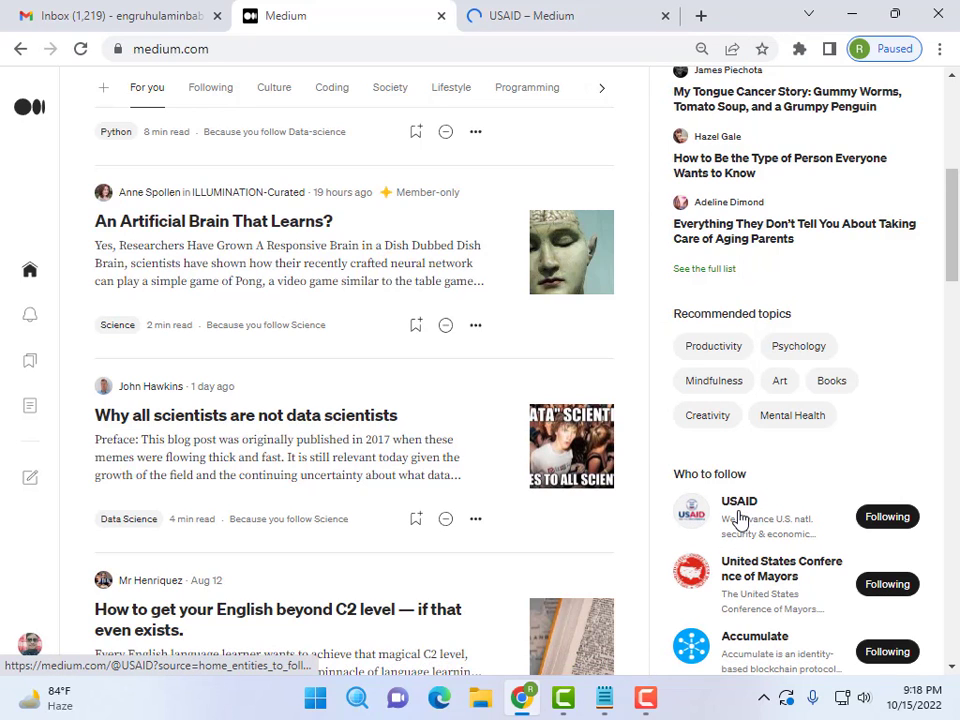
pyautogui.click(555, 8)
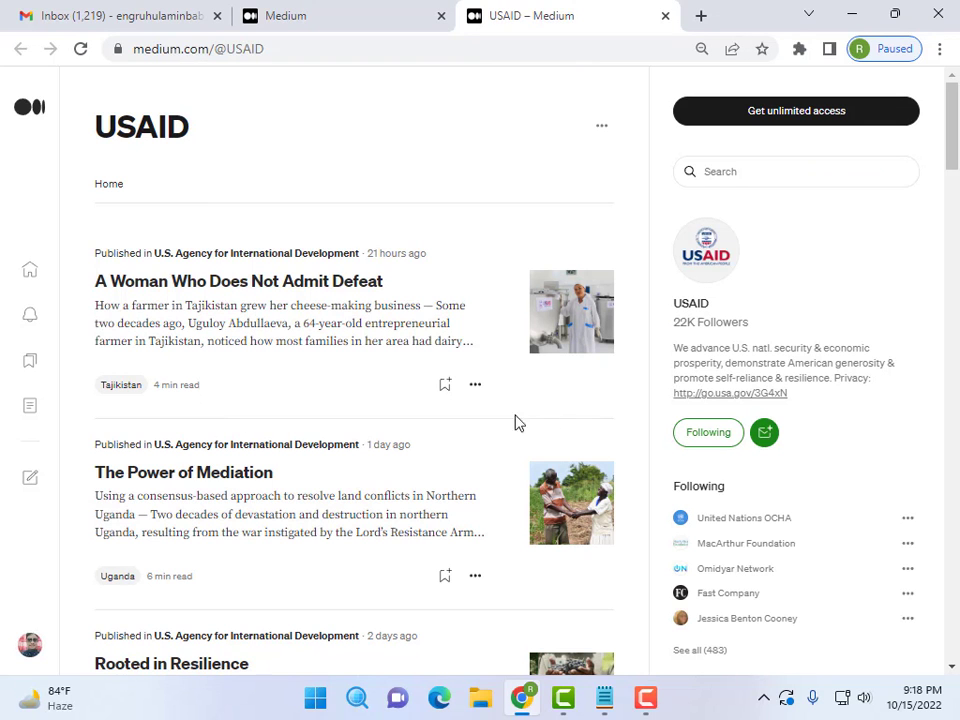
# Step: Look over the stories published on the USAID profile
pyautogui.scroll(-5, 415, 447)
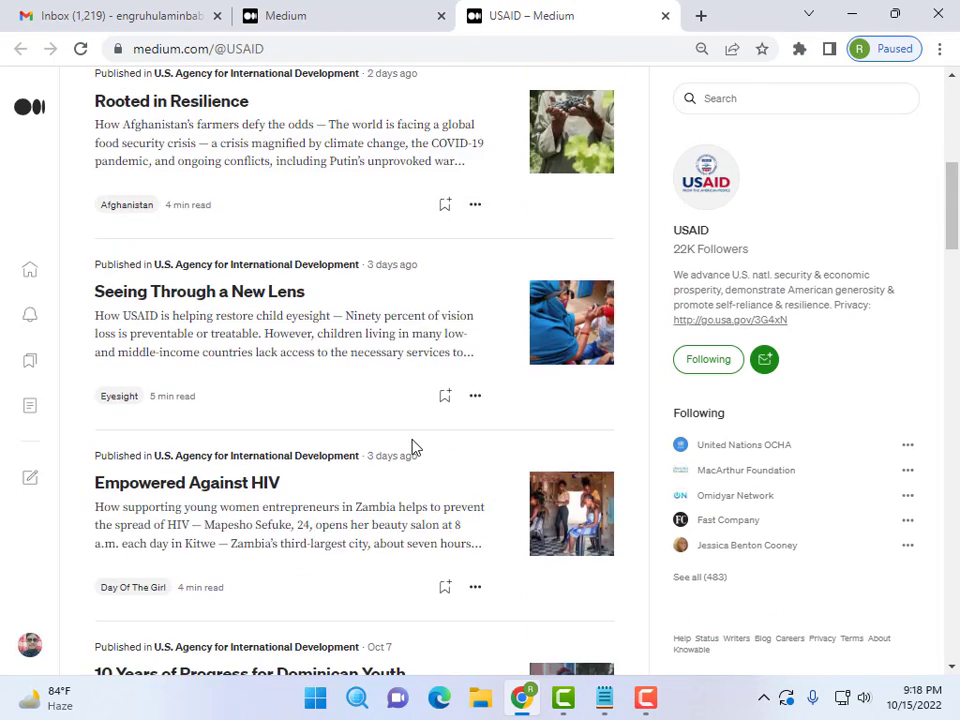
pyautogui.scroll(3, 415, 447)
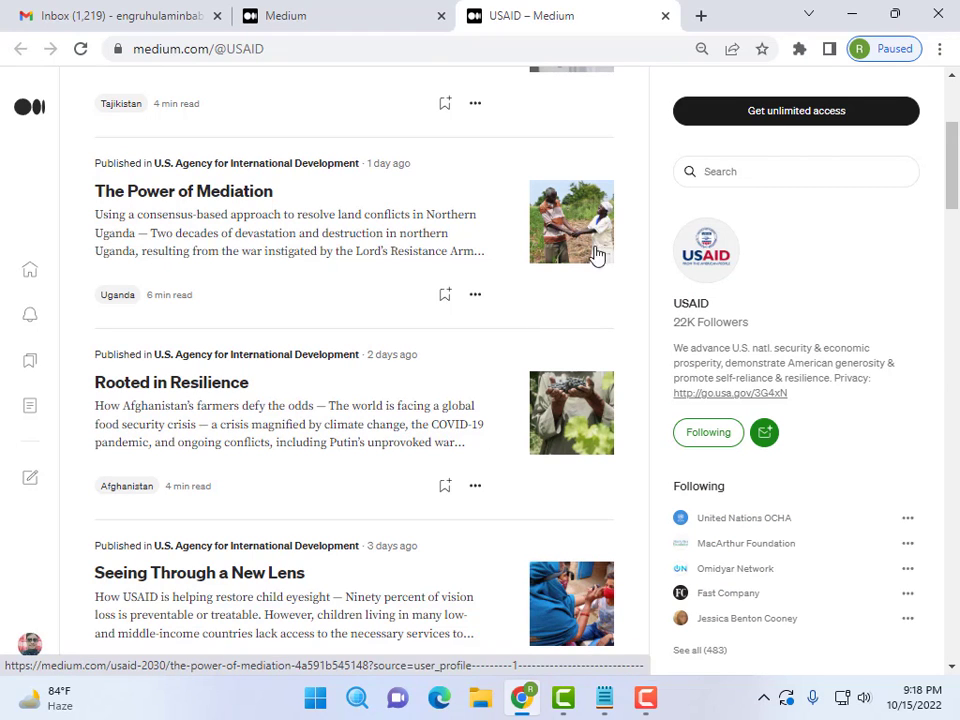
pyautogui.scroll(-3, 557, 439)
pyautogui.scroll(-14, 563, 438)
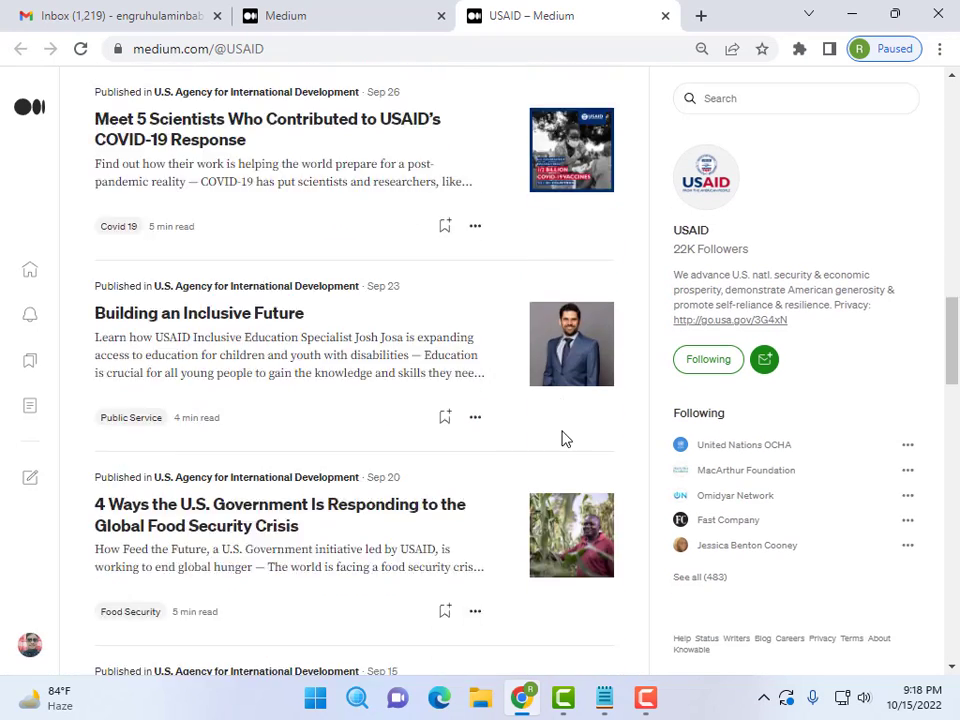
pyautogui.scroll(-3, 565, 438)
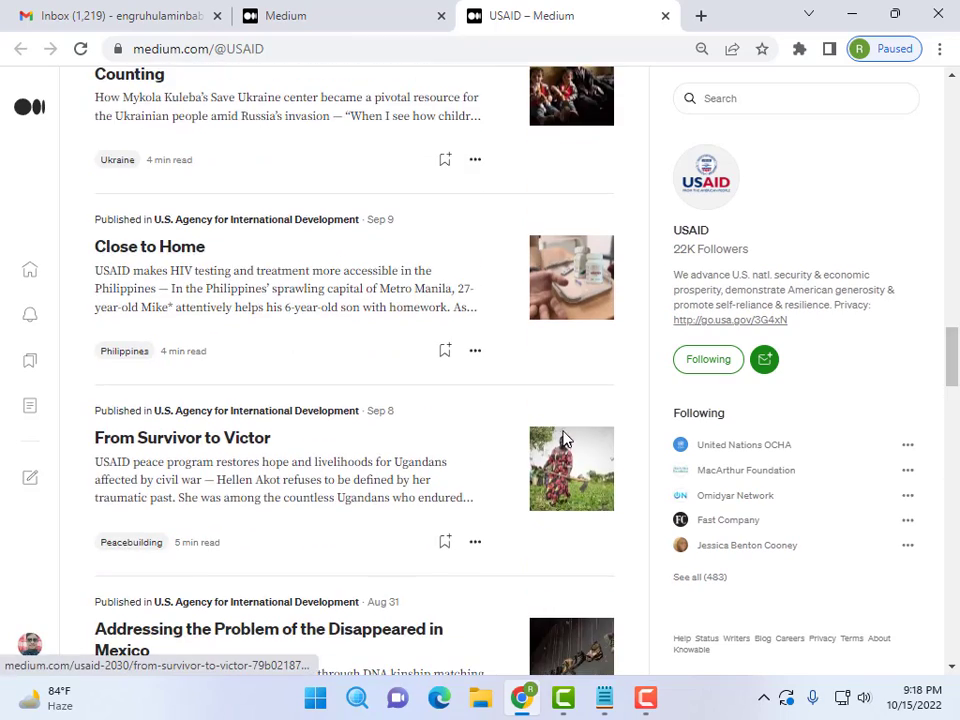
pyautogui.scroll(-3, 585, 439)
pyautogui.scroll(-4, 586, 440)
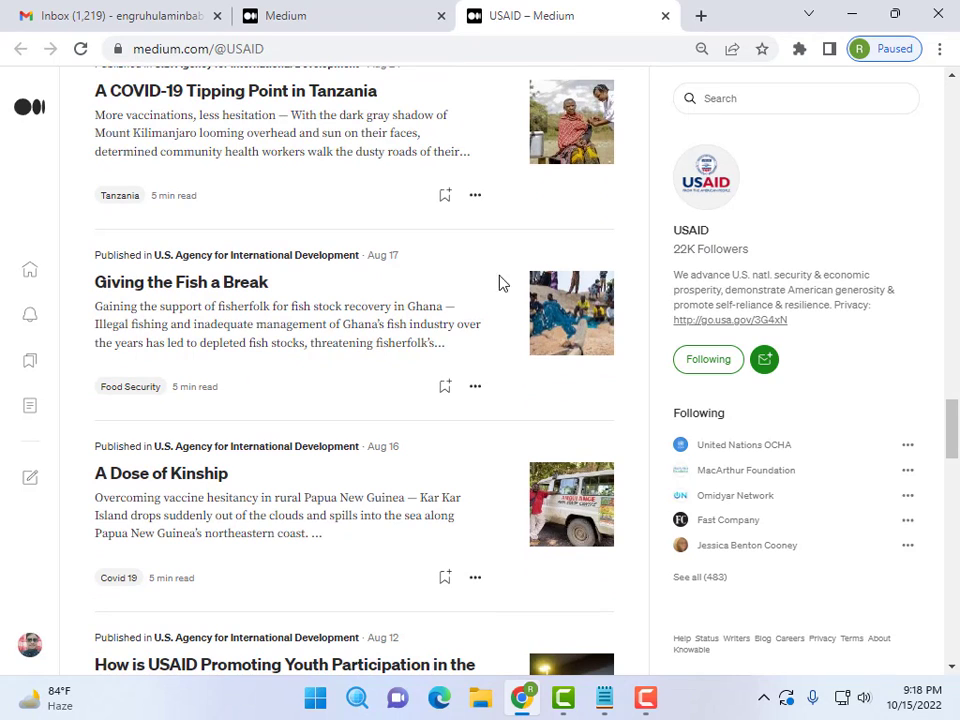
# Step: Open USAID's followers list and follow the first nine accounts in it
pyautogui.click(702, 259)
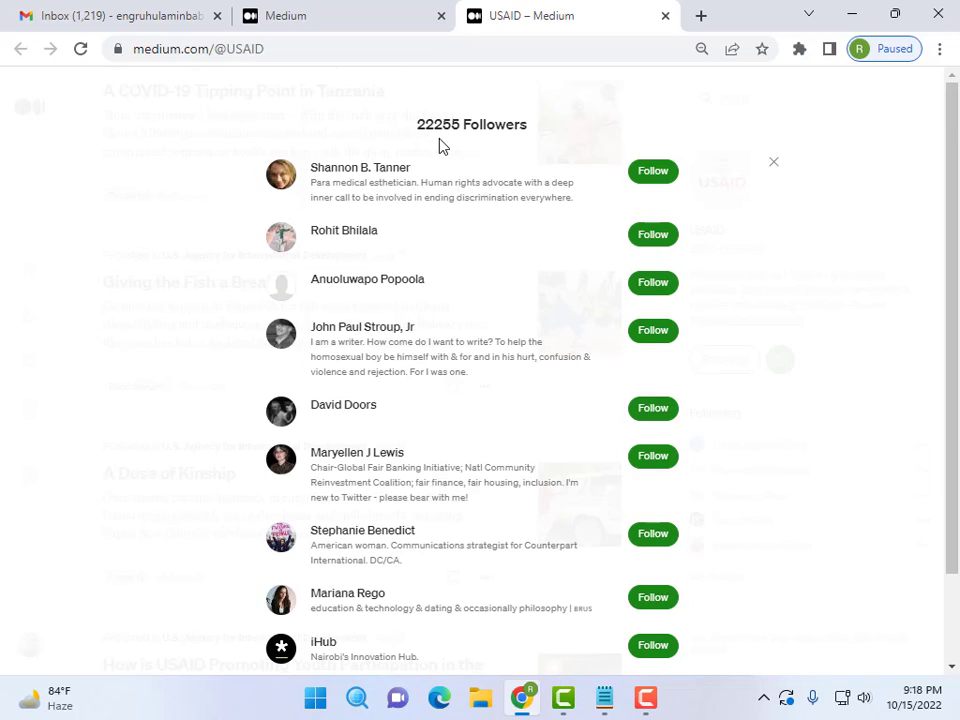
pyautogui.click(655, 175)
pyautogui.click(654, 238)
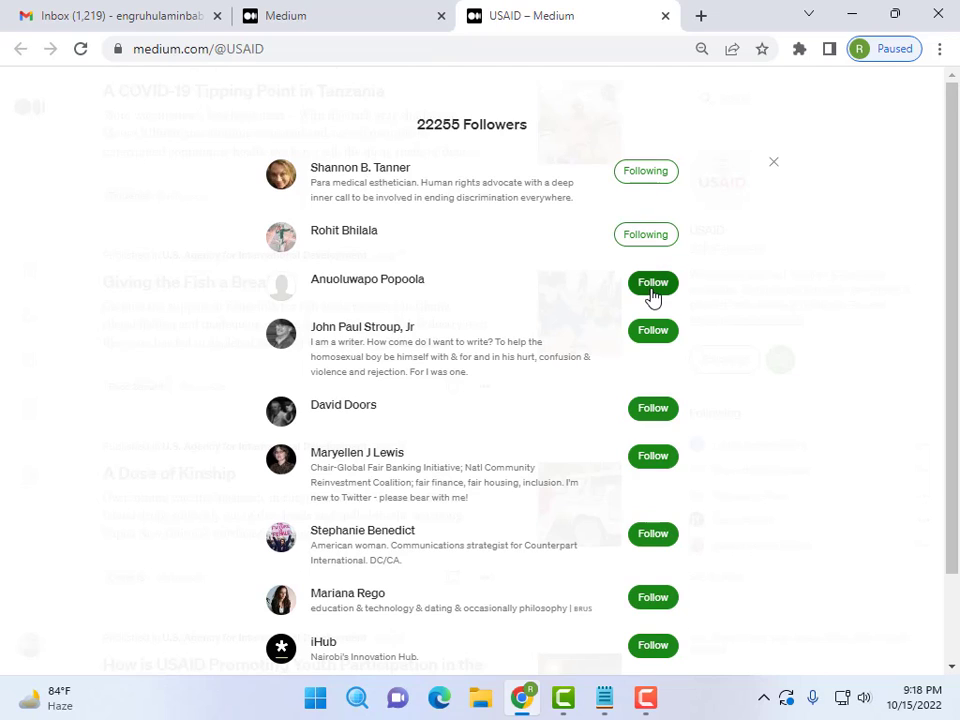
pyautogui.click(652, 286)
pyautogui.click(654, 333)
pyautogui.click(653, 412)
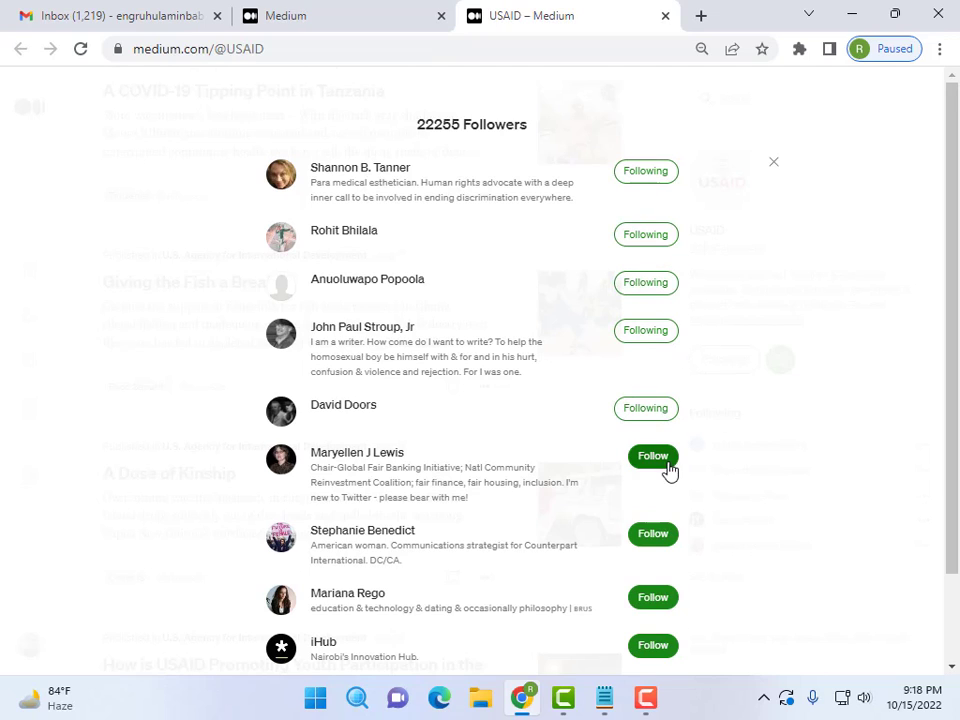
pyautogui.click(667, 467)
pyautogui.click(664, 544)
pyautogui.click(666, 612)
pyautogui.click(658, 655)
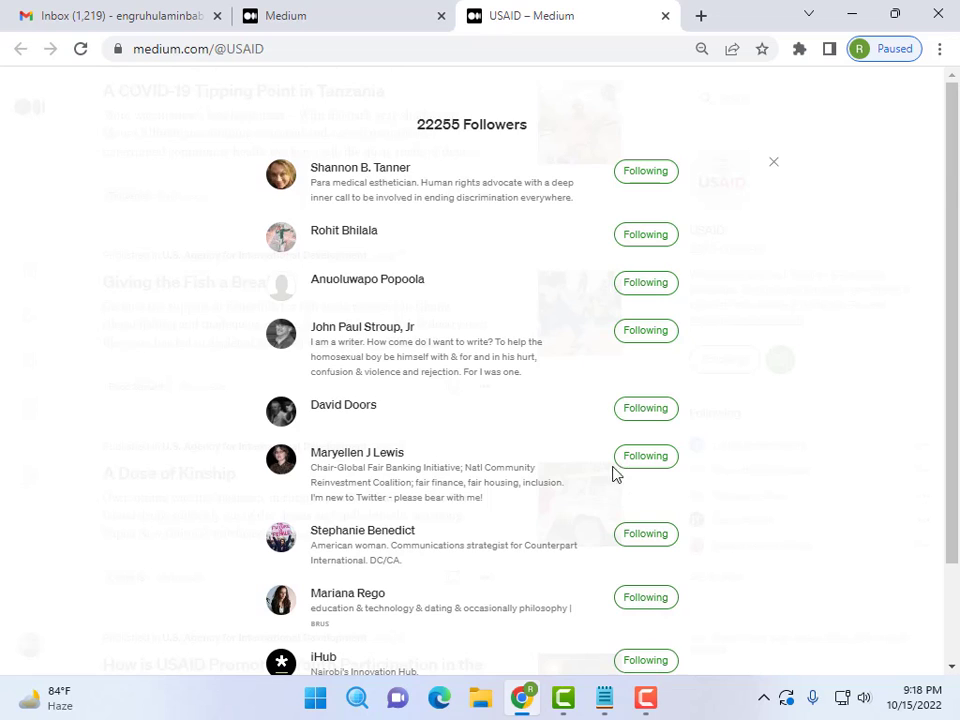
# Step: Load more USAID followers and follow the account described as "Student. Teacher. Traveler. Lover of all things Minnesota."
pyautogui.scroll(-2, 613, 460)
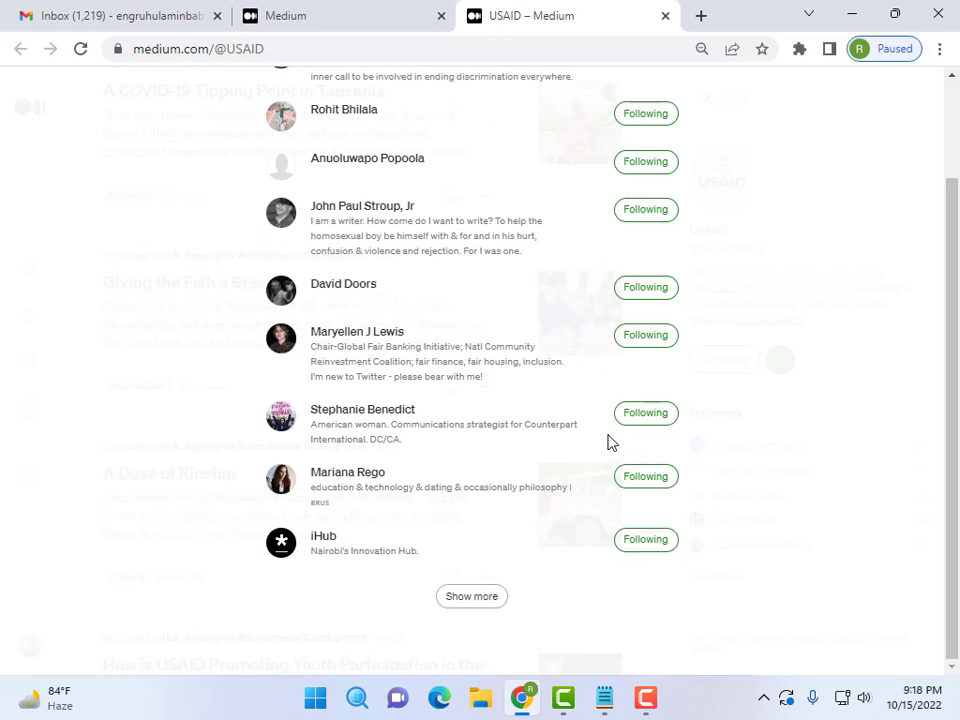
pyautogui.click(474, 598)
pyautogui.scroll(-3, 544, 444)
pyautogui.scroll(1, 548, 438)
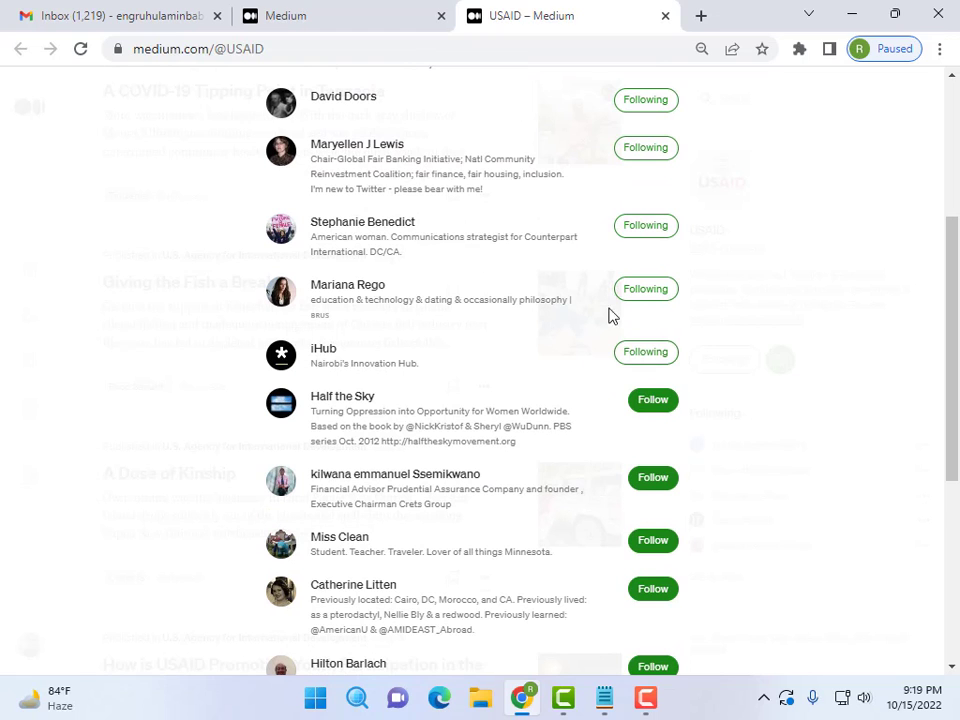
pyautogui.scroll(-2, 492, 370)
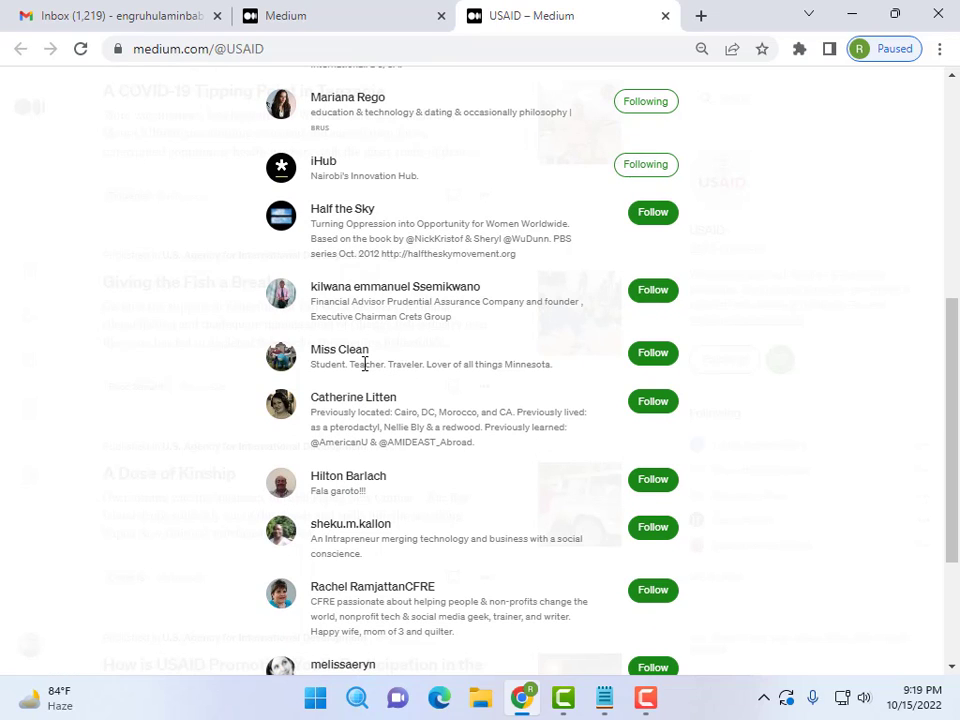
pyautogui.click(653, 354)
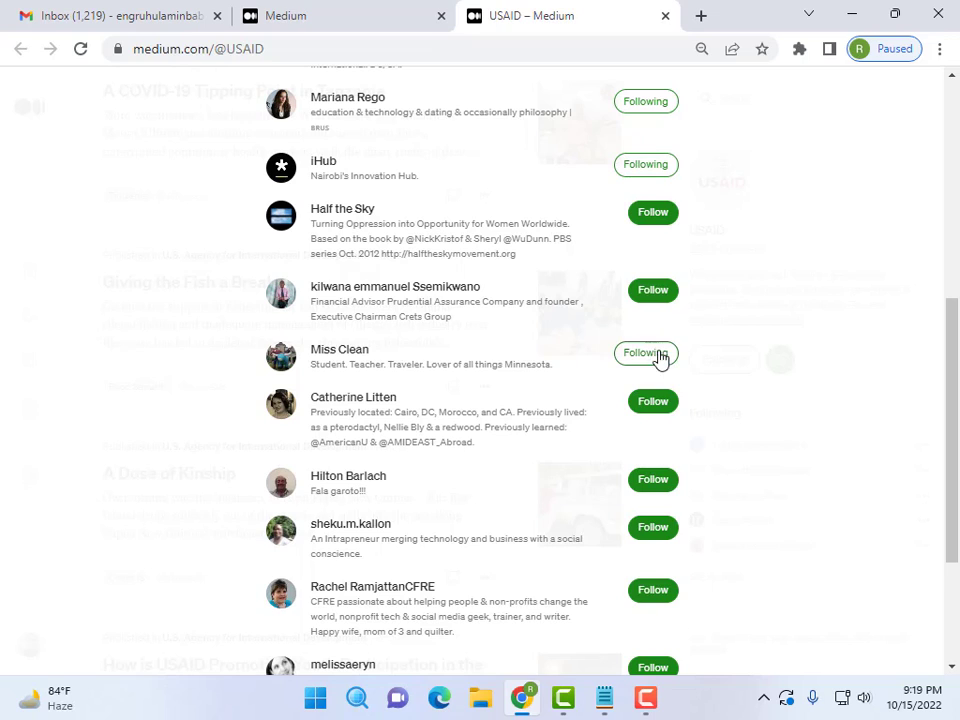
# Step: Open the profile of the newly followed Minnesota-loving account in a new tab and switch to it
pyautogui.rightClick(324, 360)
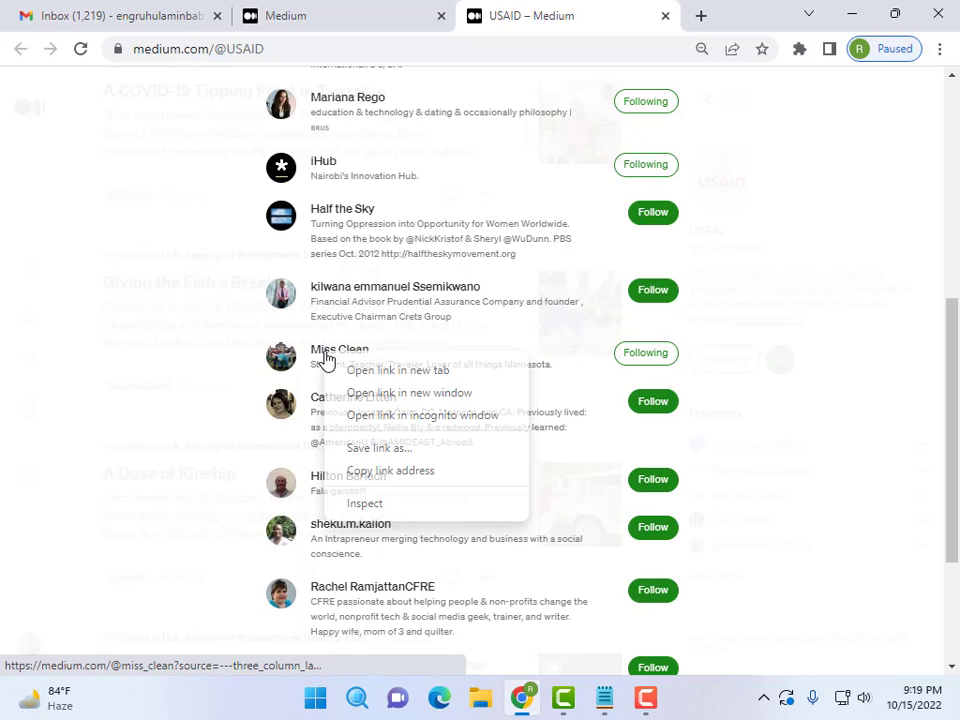
pyautogui.click(358, 370)
pyautogui.click(632, 8)
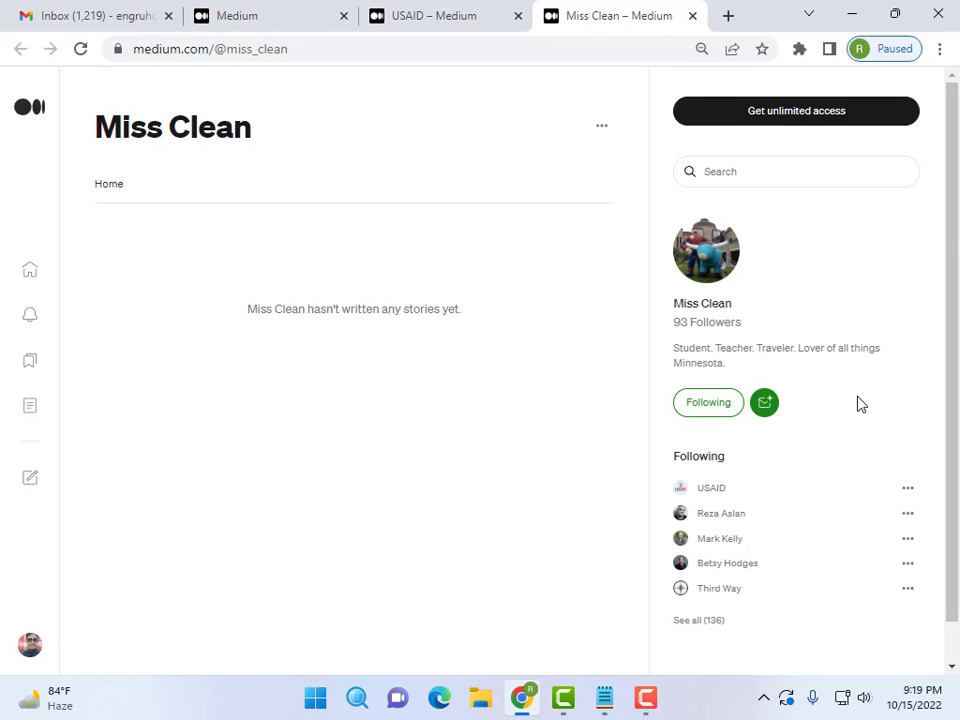
# Step: Follow the first eight accounts in this profile's followers list and load more followers
pyautogui.click(719, 327)
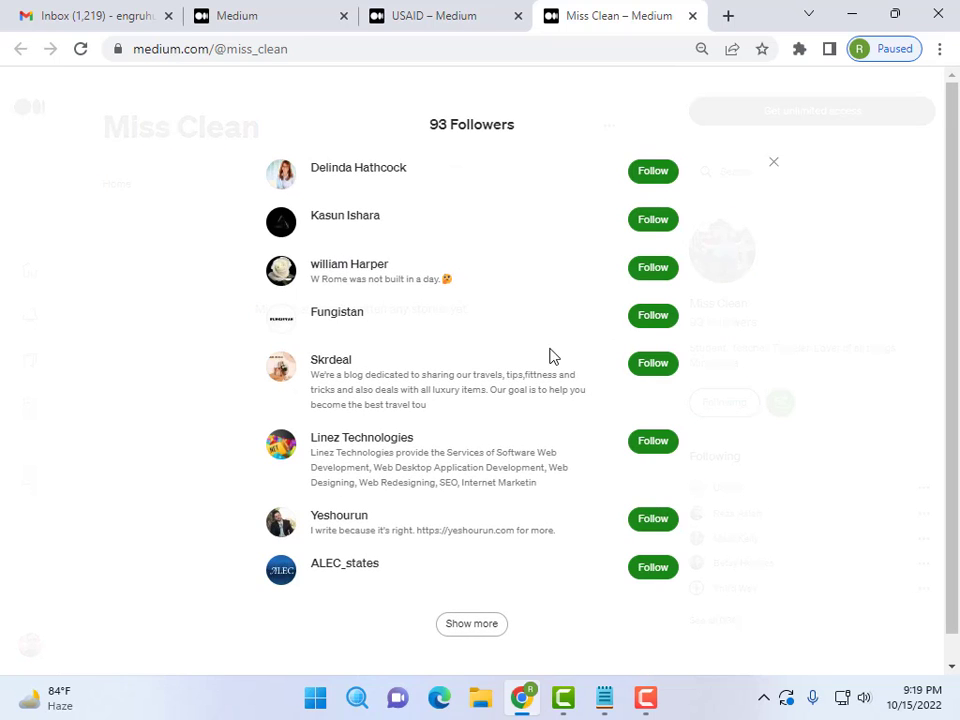
pyautogui.click(656, 174)
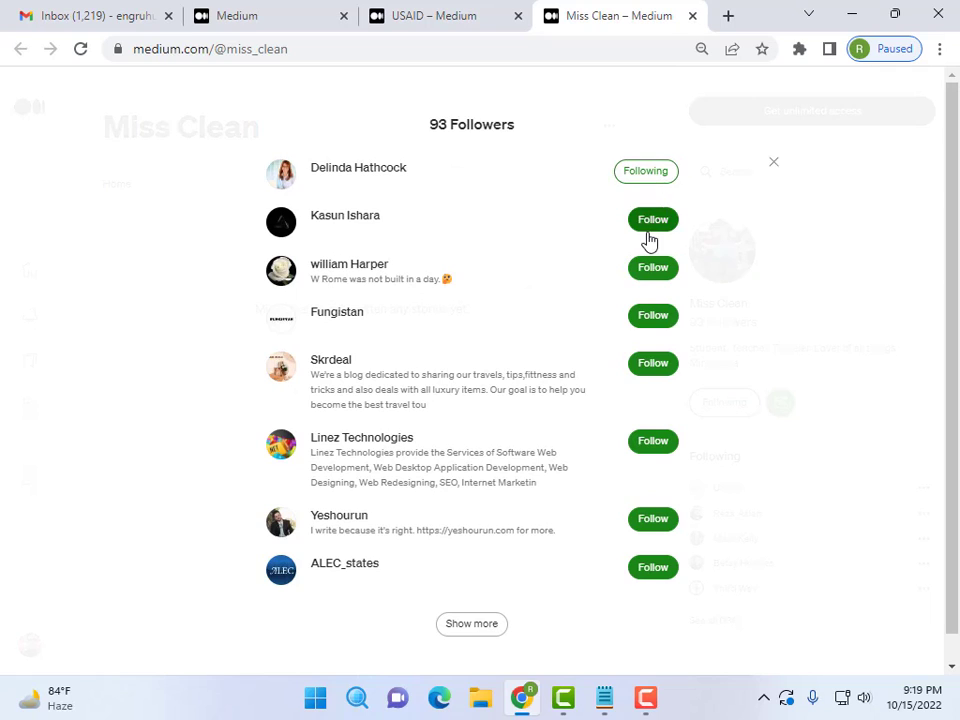
pyautogui.click(650, 222)
pyautogui.click(648, 266)
pyautogui.click(647, 316)
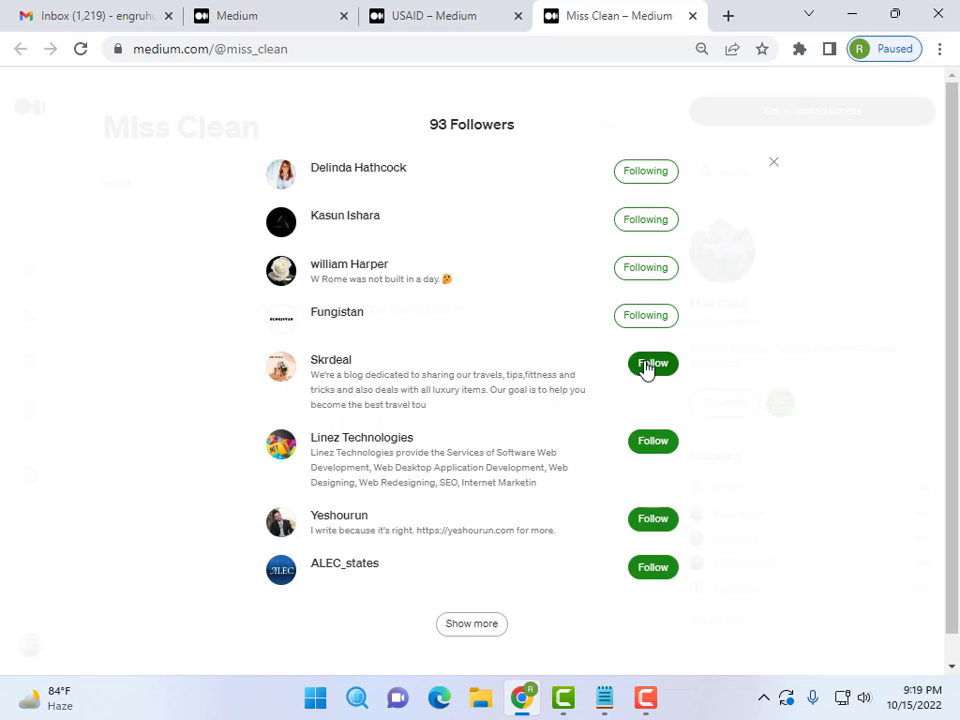
pyautogui.click(647, 363)
pyautogui.click(645, 446)
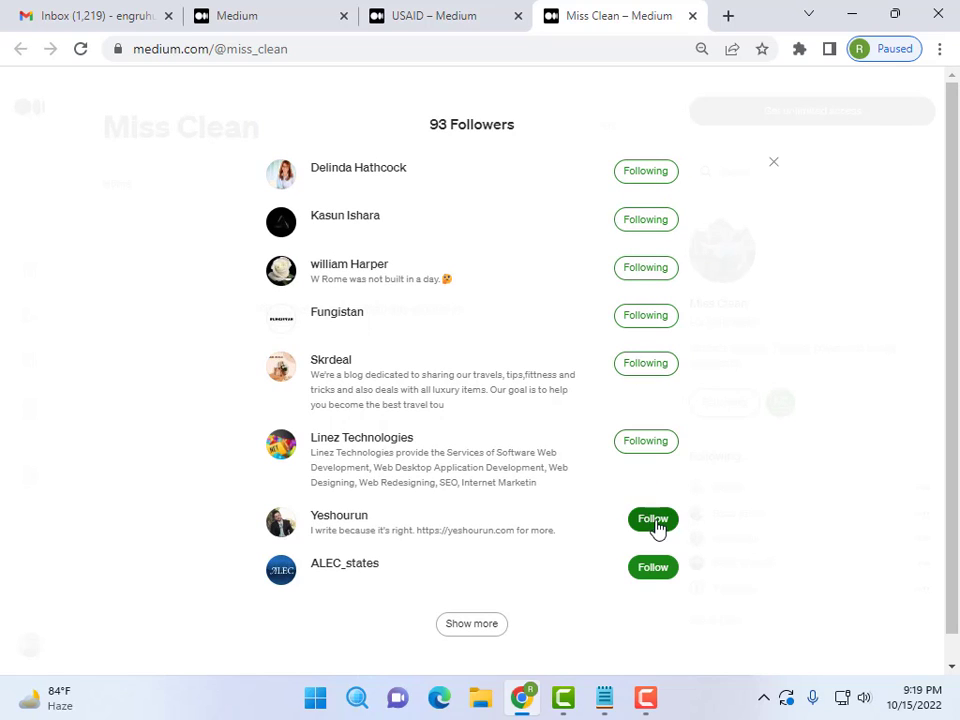
pyautogui.click(638, 522)
pyautogui.click(655, 570)
pyautogui.scroll(-1, 590, 450)
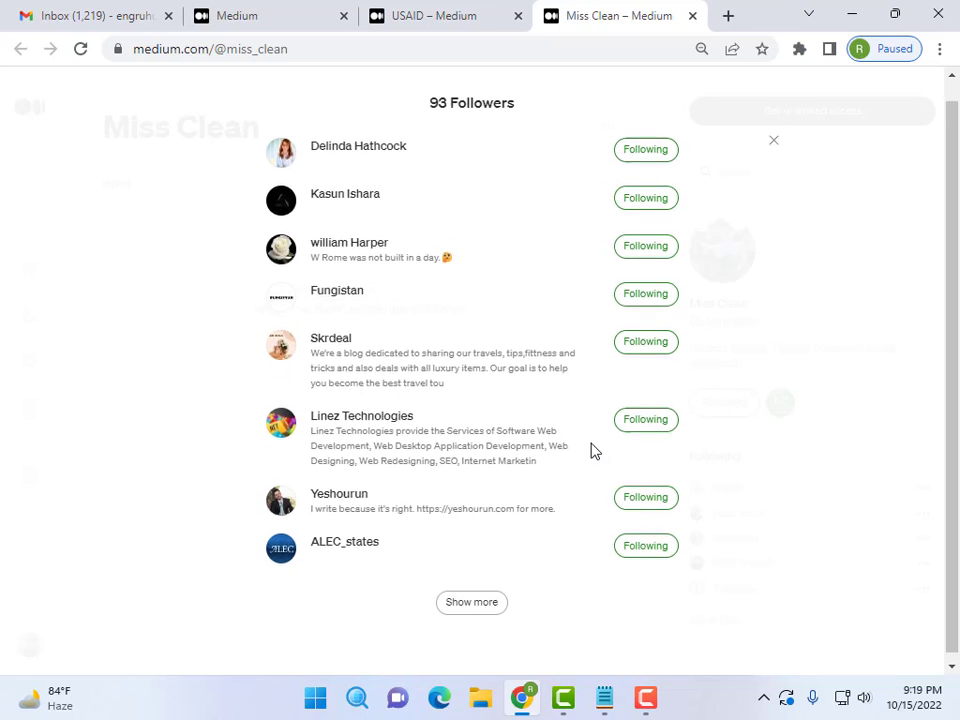
pyautogui.click(470, 597)
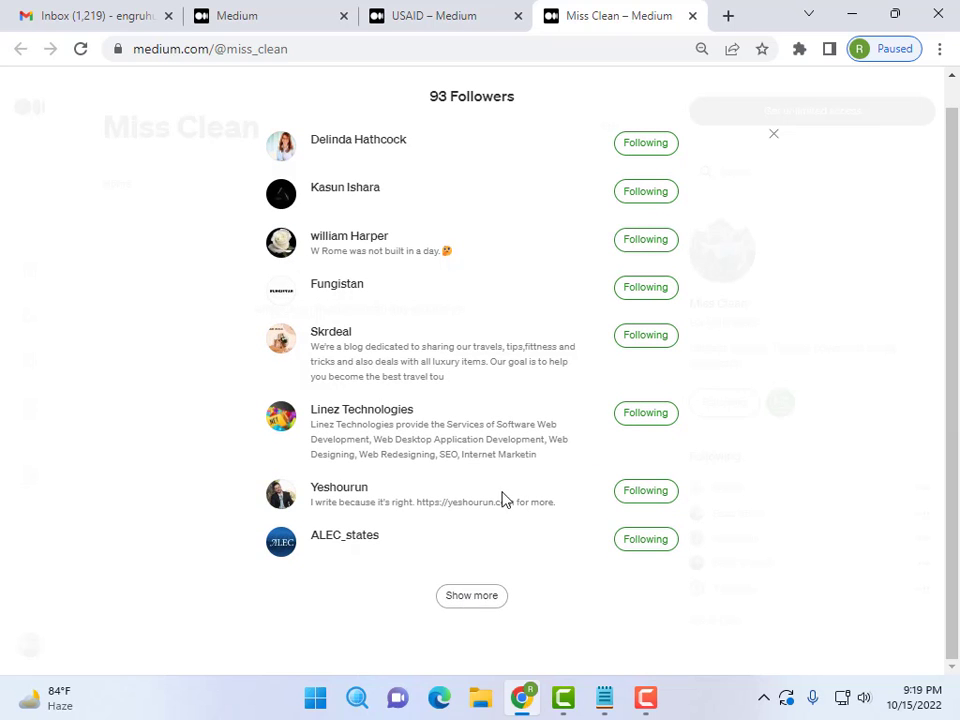
# Step: Follow the six newly loaded accounts in this profile's followers list, ending with hubtechinfo
pyautogui.scroll(-4, 502, 493)
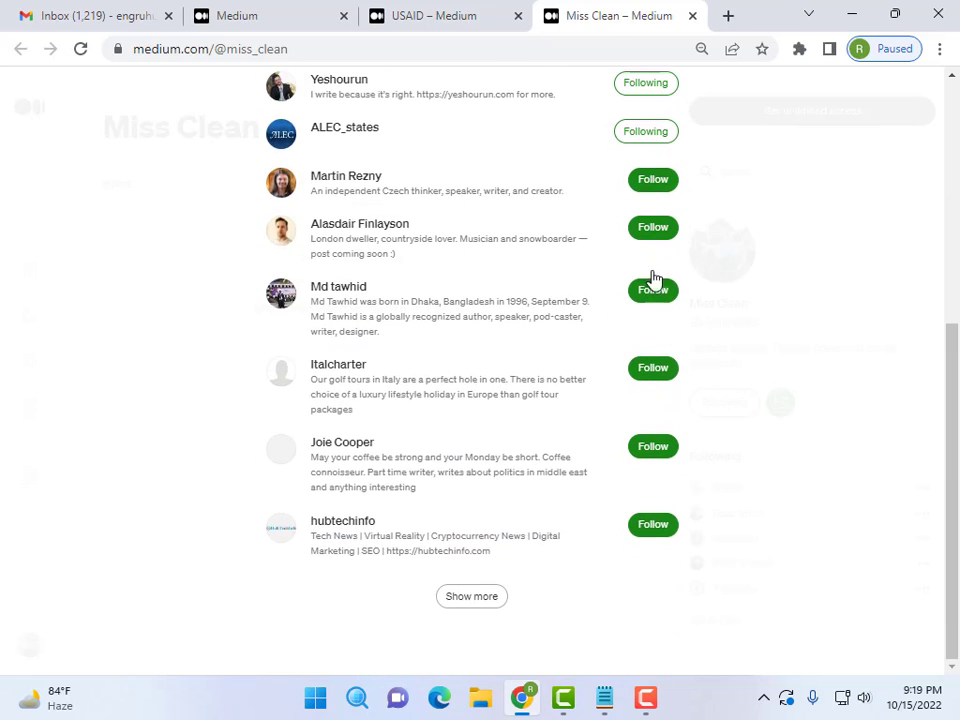
pyautogui.click(653, 180)
pyautogui.click(653, 227)
pyautogui.click(653, 290)
pyautogui.click(655, 368)
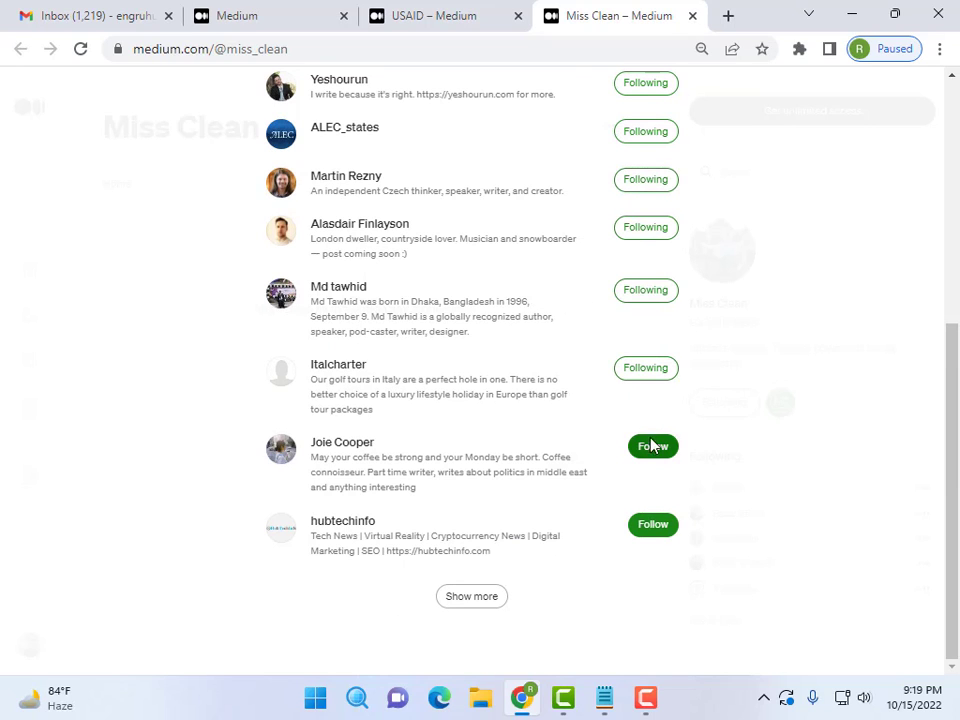
pyautogui.click(653, 446)
pyautogui.click(652, 525)
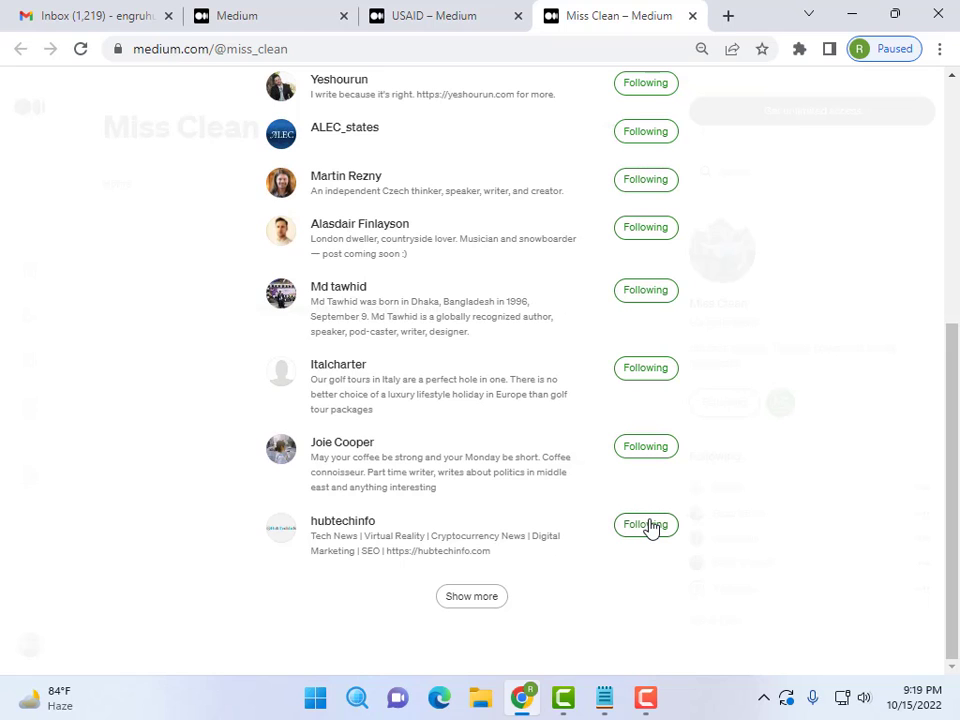
pyautogui.scroll(5, 548, 393)
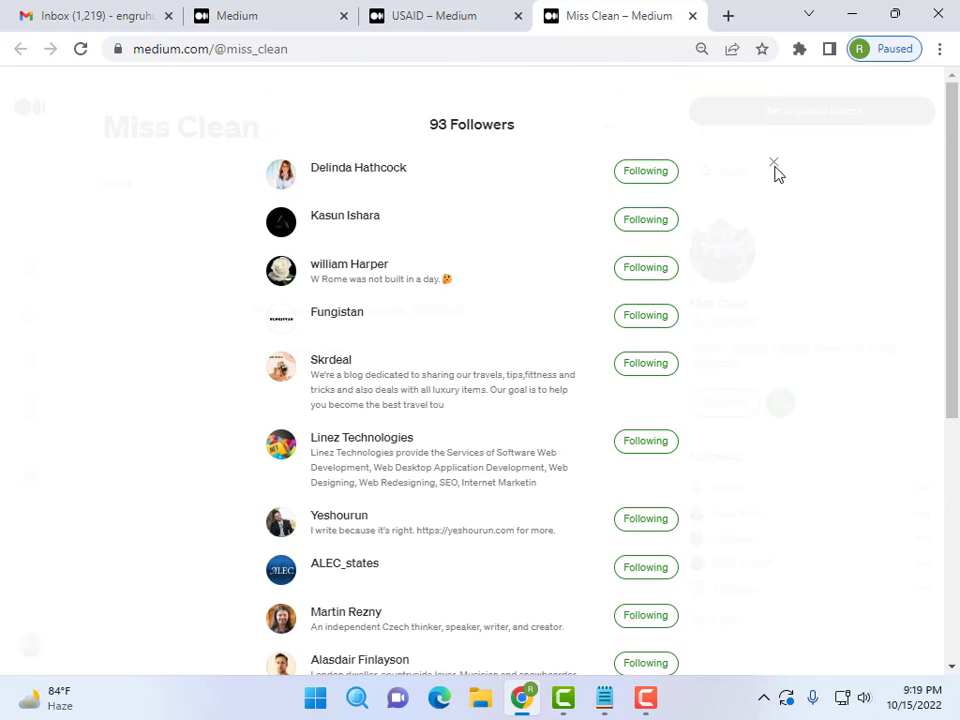
# Step: Return to the Medium home feed and open the full page of follow suggestions
pyautogui.click(456, 10)
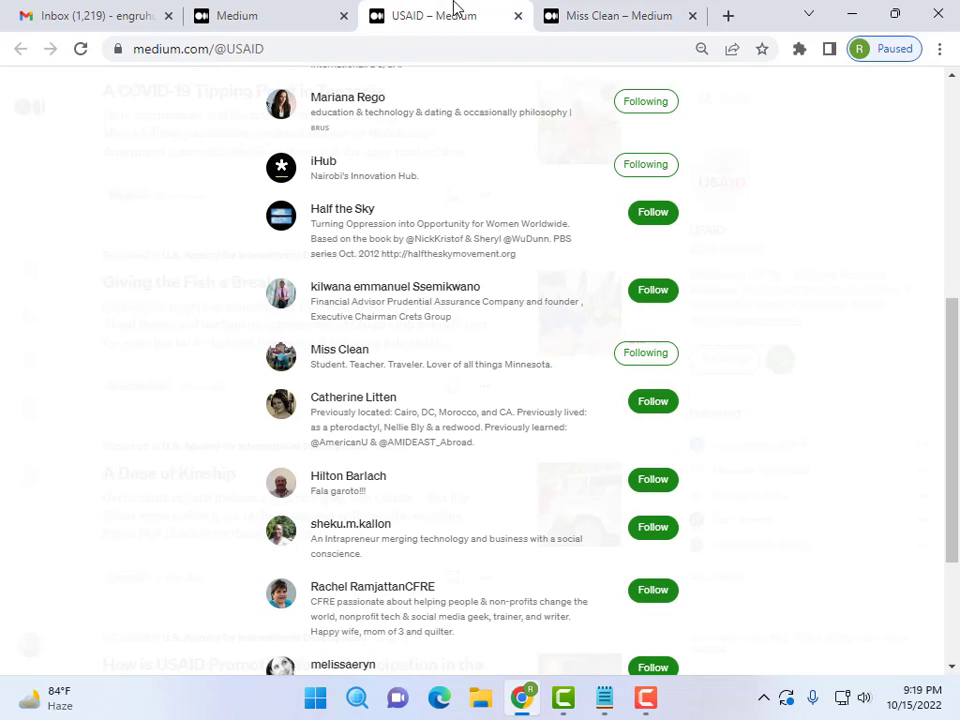
pyautogui.click(297, 10)
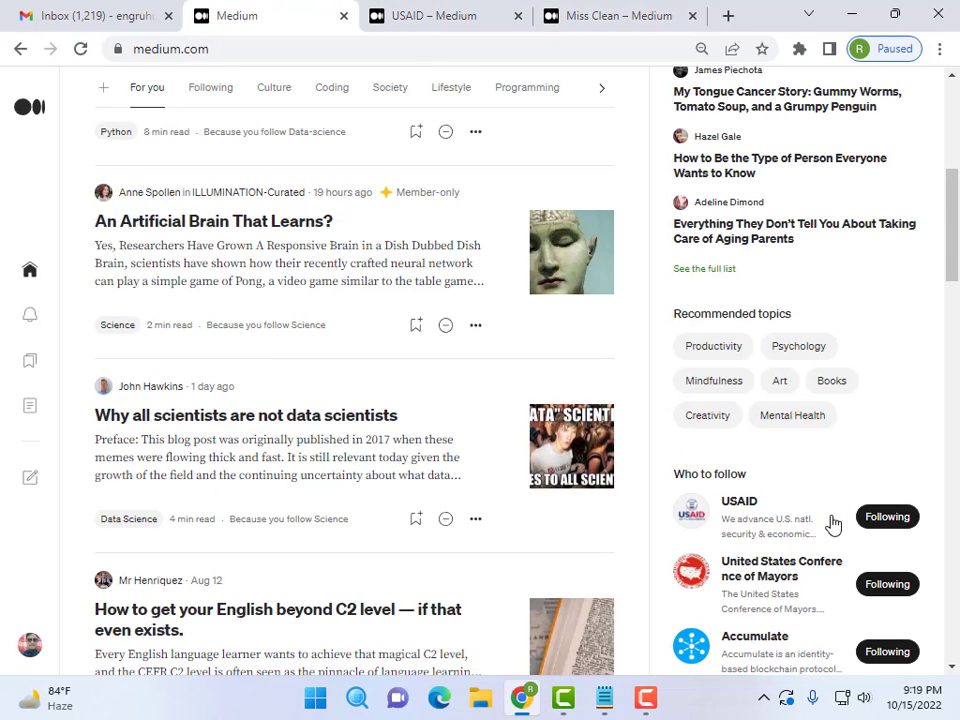
pyautogui.scroll(-3, 833, 524)
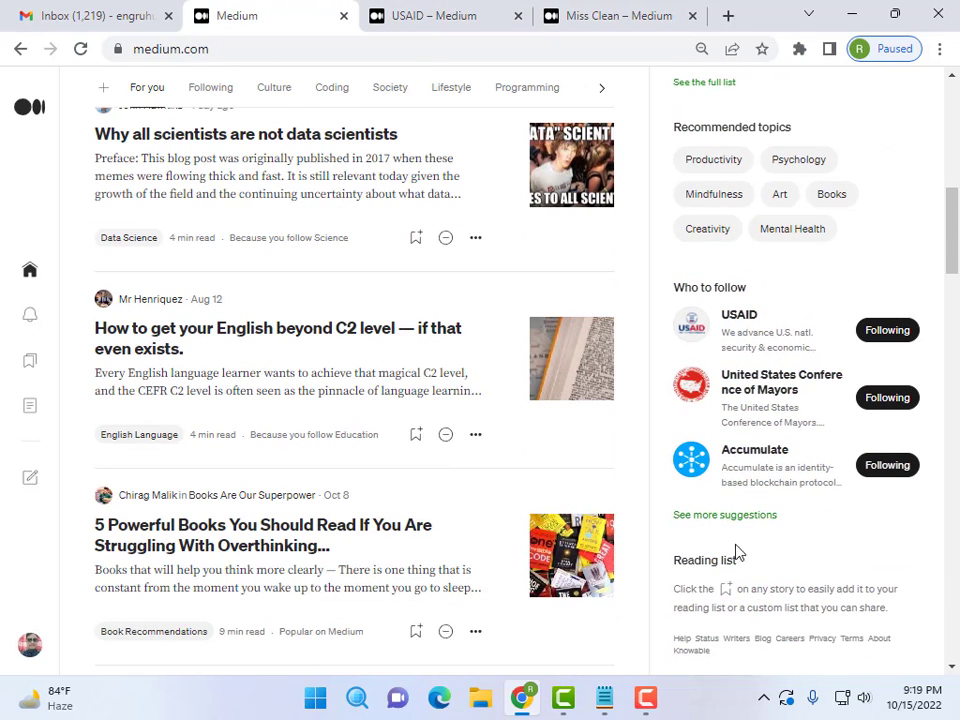
pyautogui.click(746, 518)
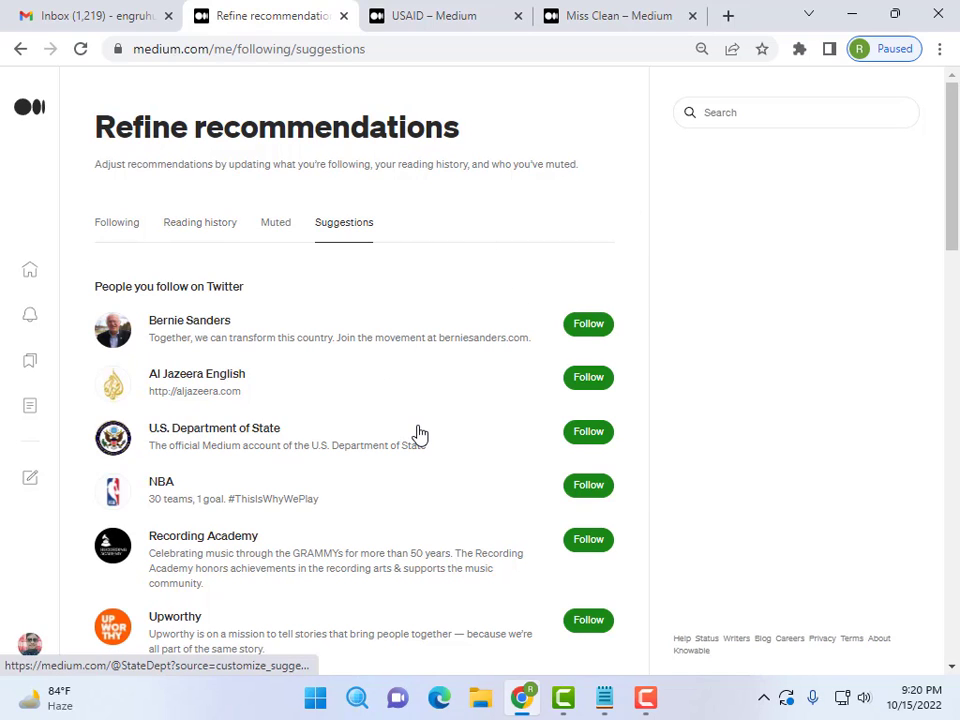
# Step: Follow the first five accounts under "People you follow on Twitter", from Bernie Sanders through Recording Academy
pyautogui.scroll(-2, 422, 432)
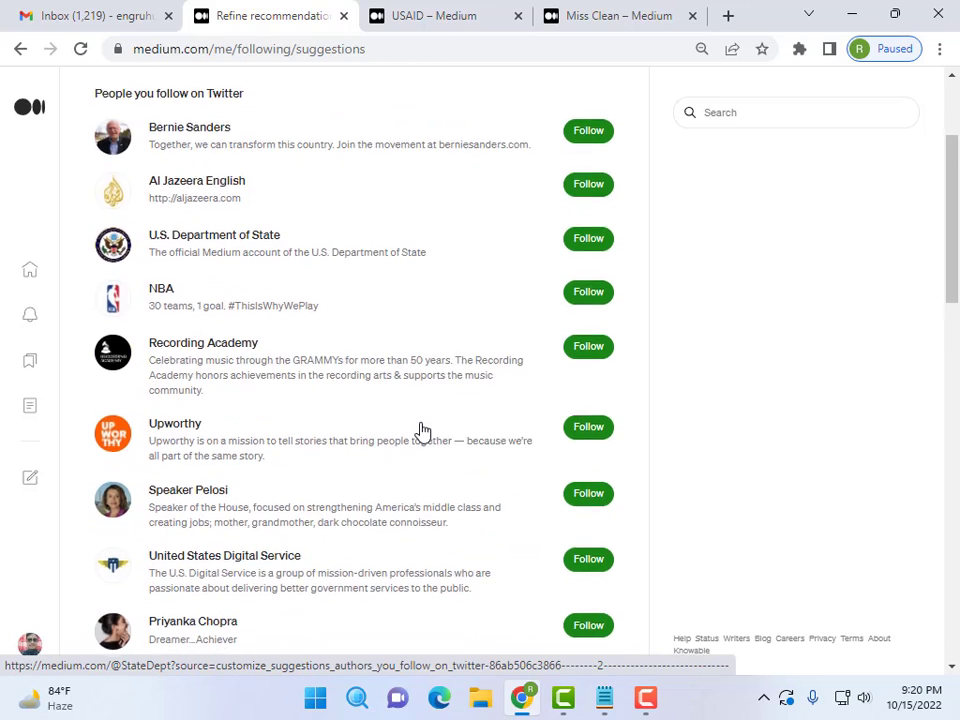
pyautogui.scroll(2, 422, 432)
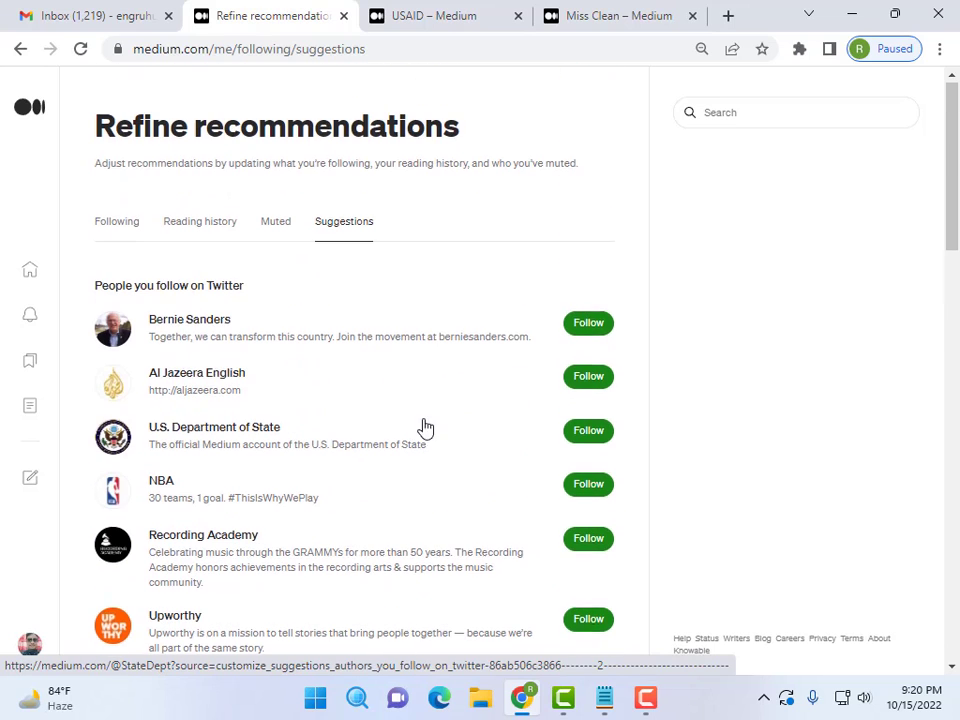
pyautogui.click(584, 334)
pyautogui.click(591, 398)
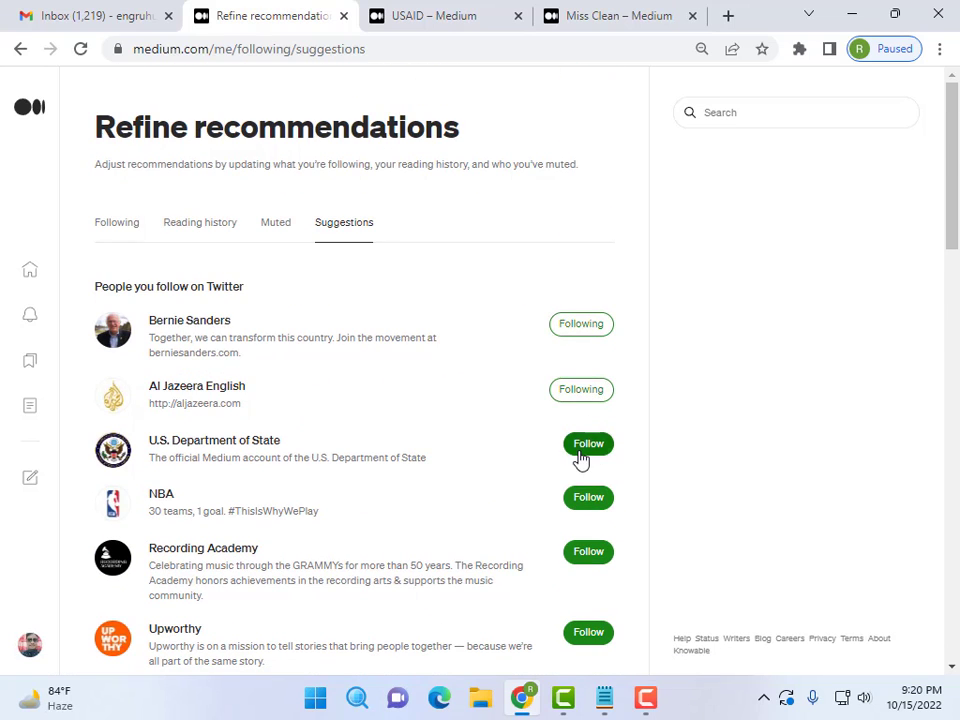
pyautogui.click(580, 449)
pyautogui.click(594, 499)
pyautogui.click(588, 556)
# Step: Follow the remaining five accounts under "People you follow on Twitter", from Upworthy through Team Warren
pyautogui.scroll(-2, 591, 523)
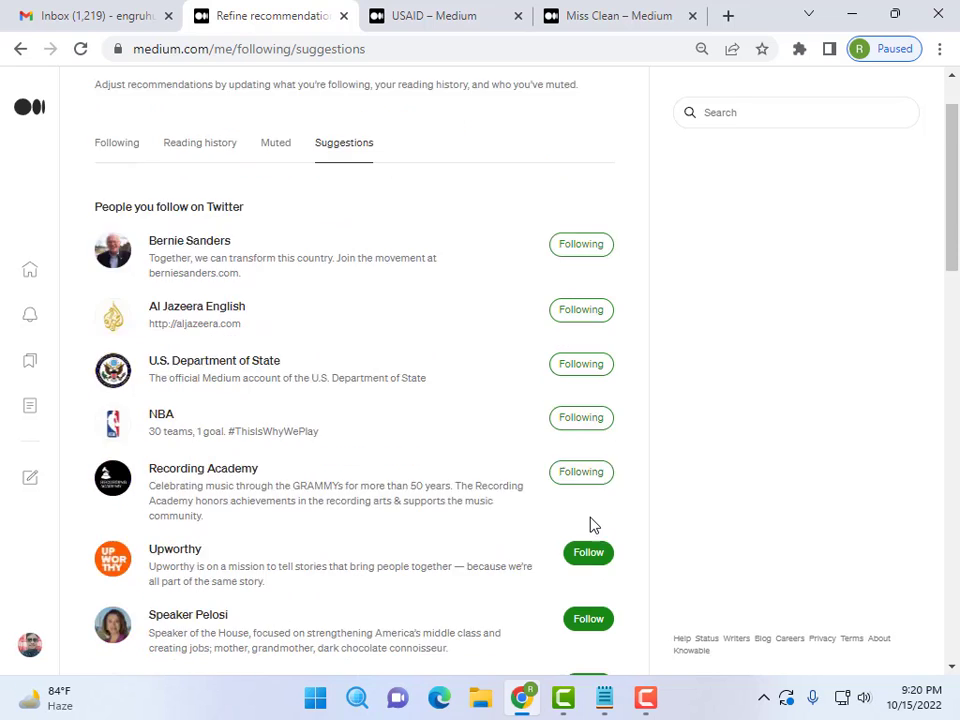
pyautogui.click(600, 456)
pyautogui.click(598, 511)
pyautogui.scroll(-4, 527, 493)
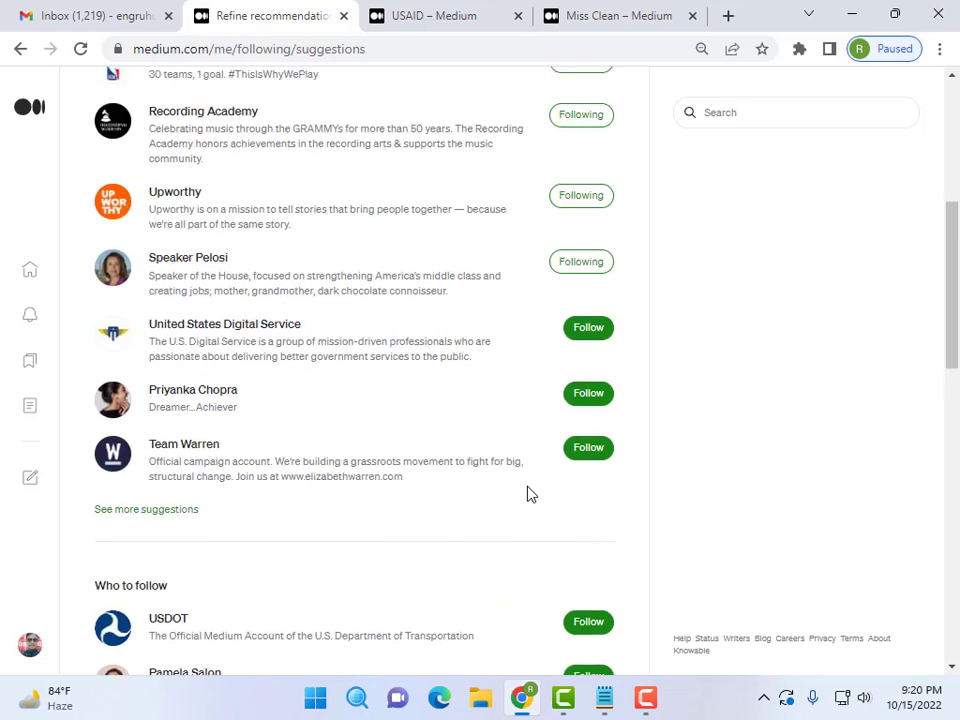
pyautogui.click(589, 205)
pyautogui.click(593, 265)
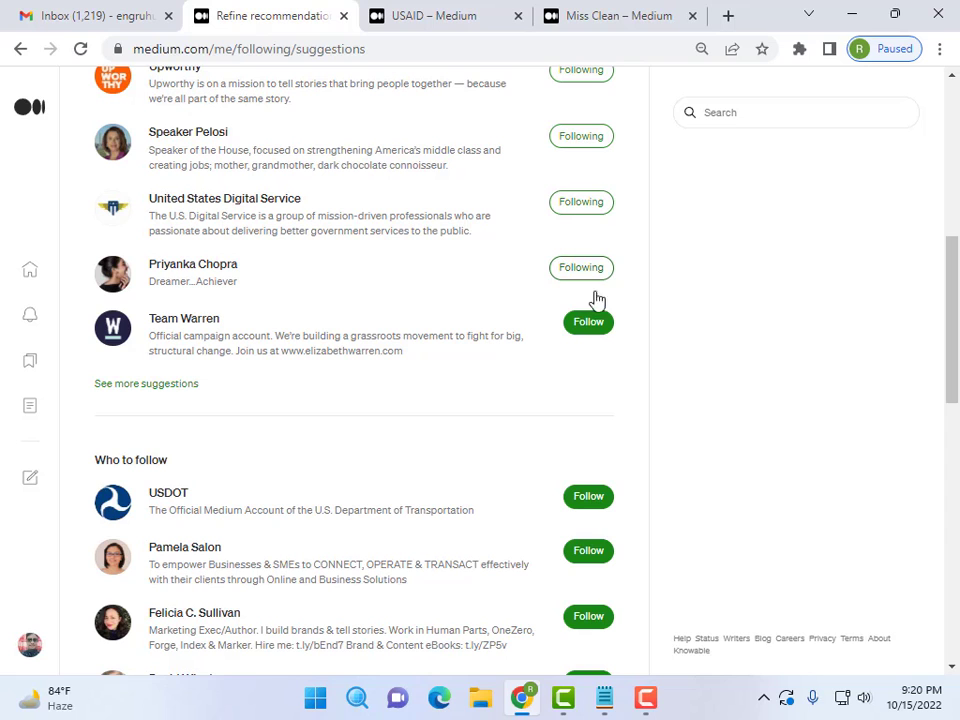
pyautogui.click(588, 322)
# Step: Follow the first seven accounts in the "Who to follow" section, starting with USDOT
pyautogui.click(580, 500)
pyautogui.click(581, 553)
pyautogui.scroll(-3, 576, 531)
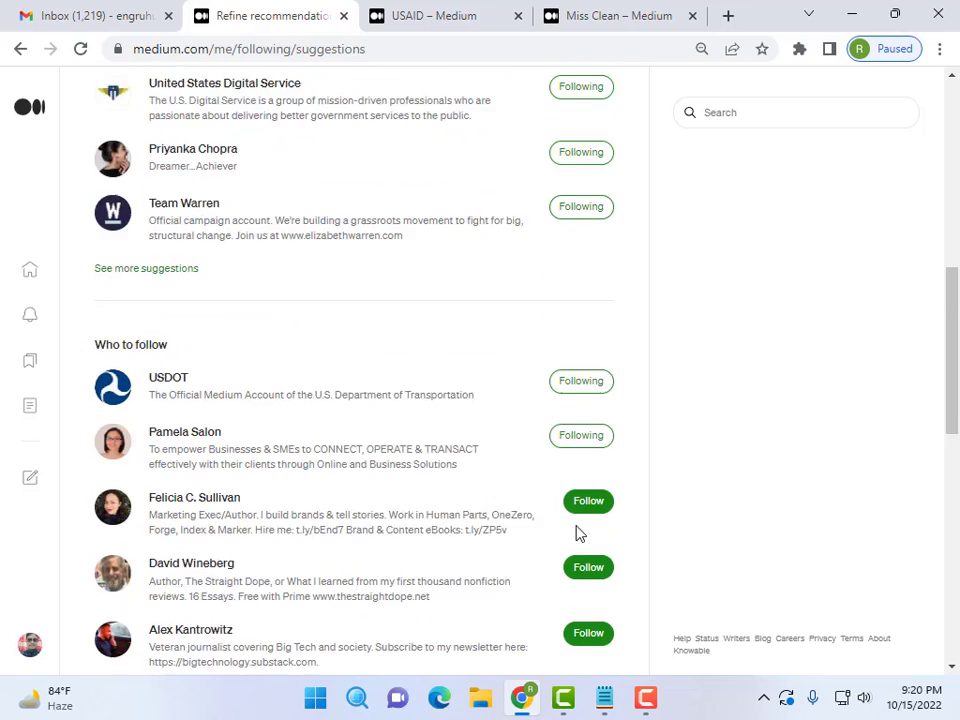
pyautogui.click(602, 343)
pyautogui.click(590, 418)
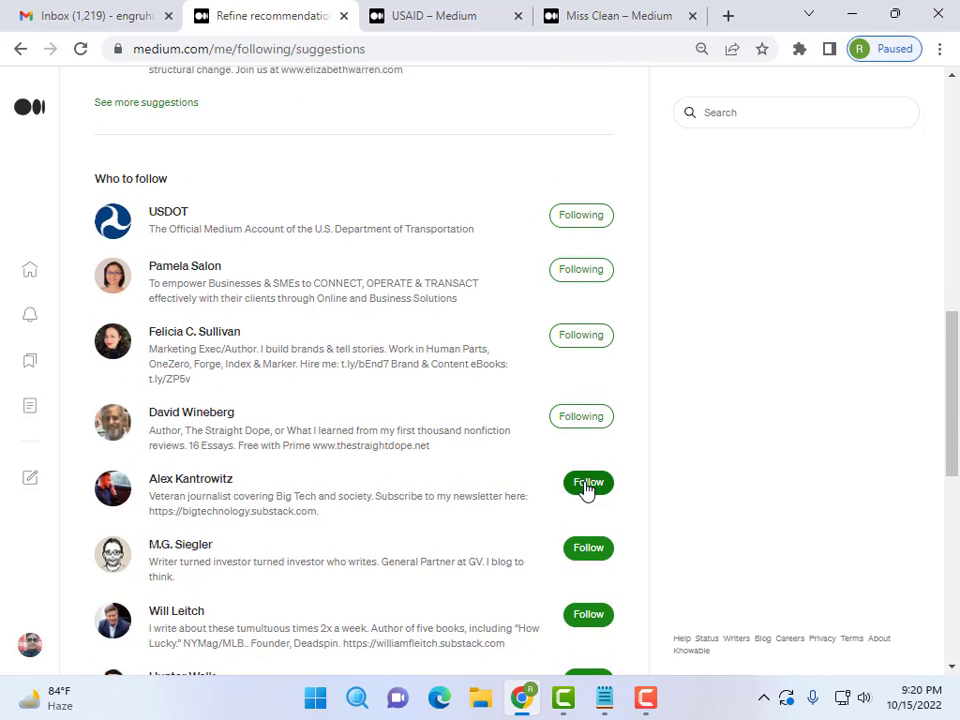
pyautogui.click(587, 485)
pyautogui.click(589, 559)
pyautogui.click(589, 615)
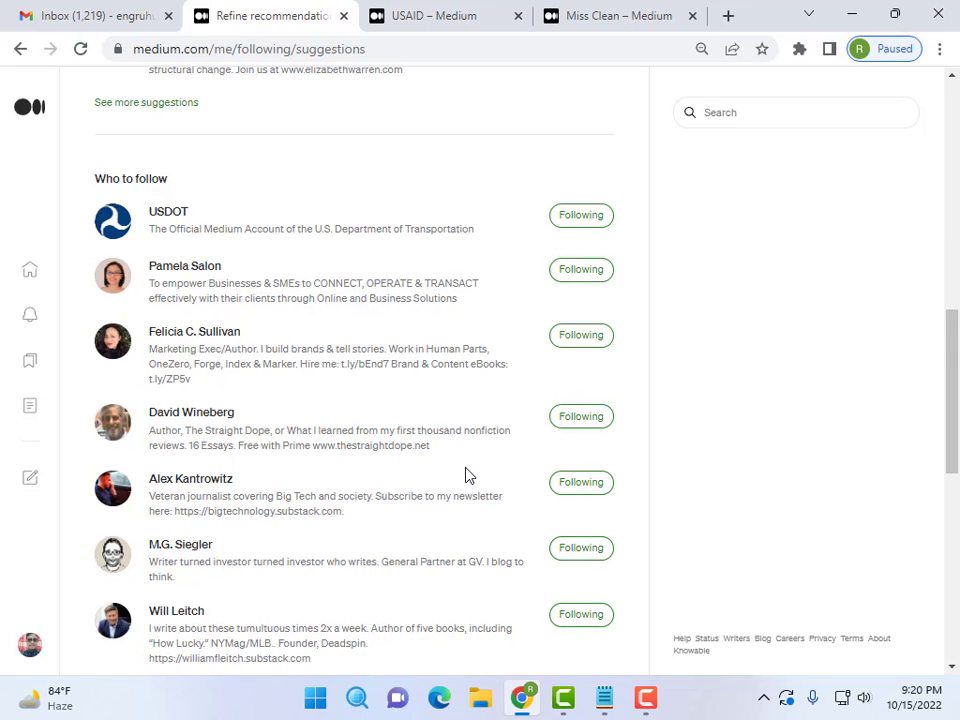
# Step: Follow the last three accounts in the "Who to follow" section
pyautogui.scroll(-2, 467, 472)
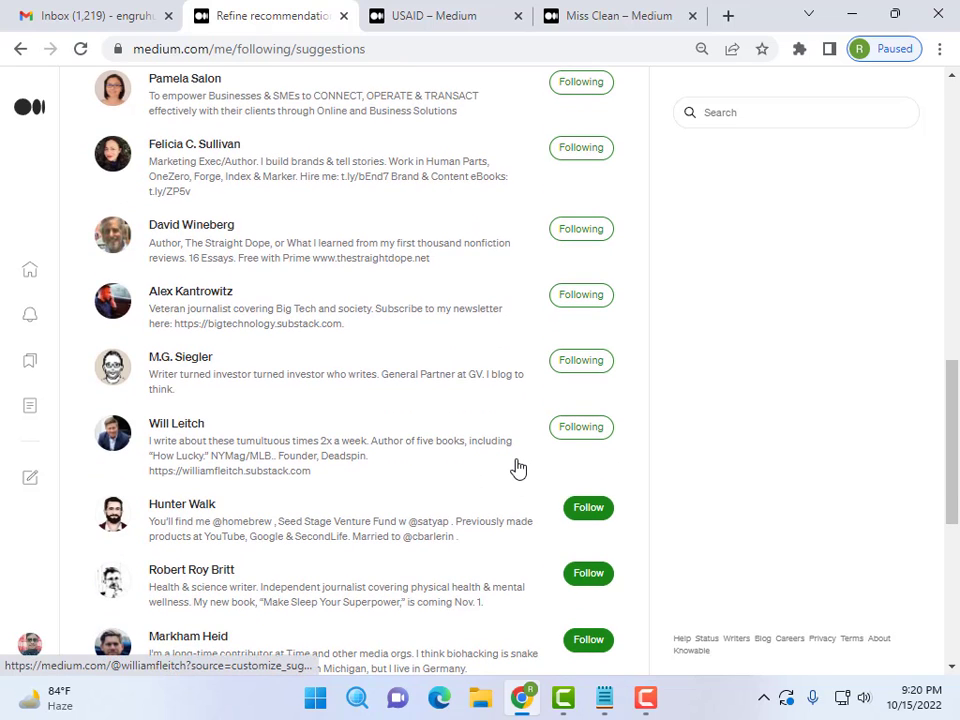
pyautogui.click(592, 510)
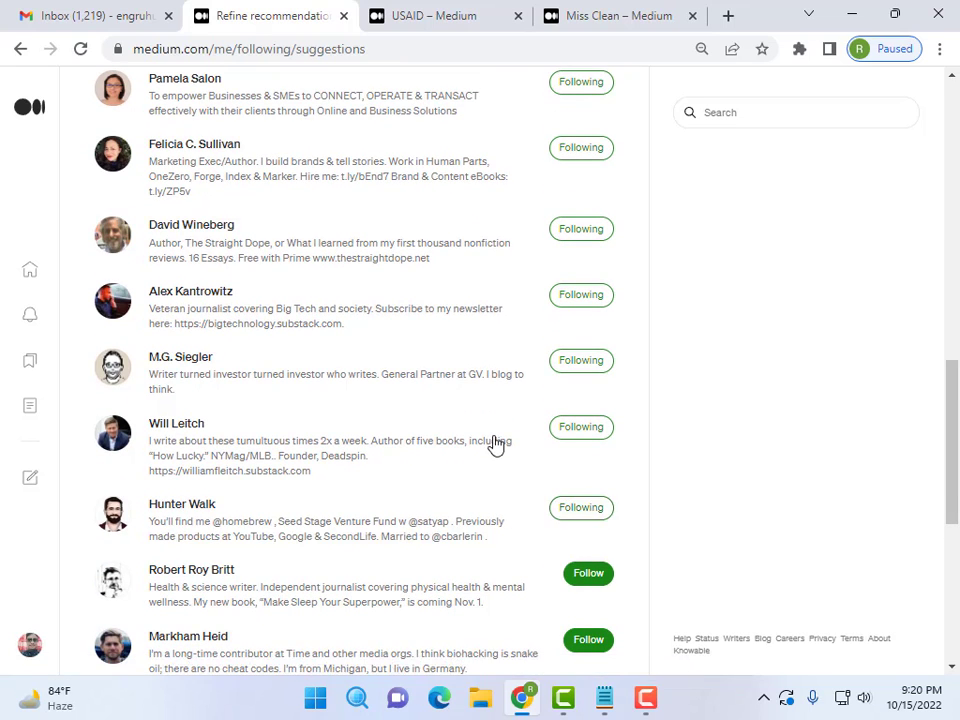
pyautogui.scroll(-3, 495, 445)
pyautogui.click(592, 295)
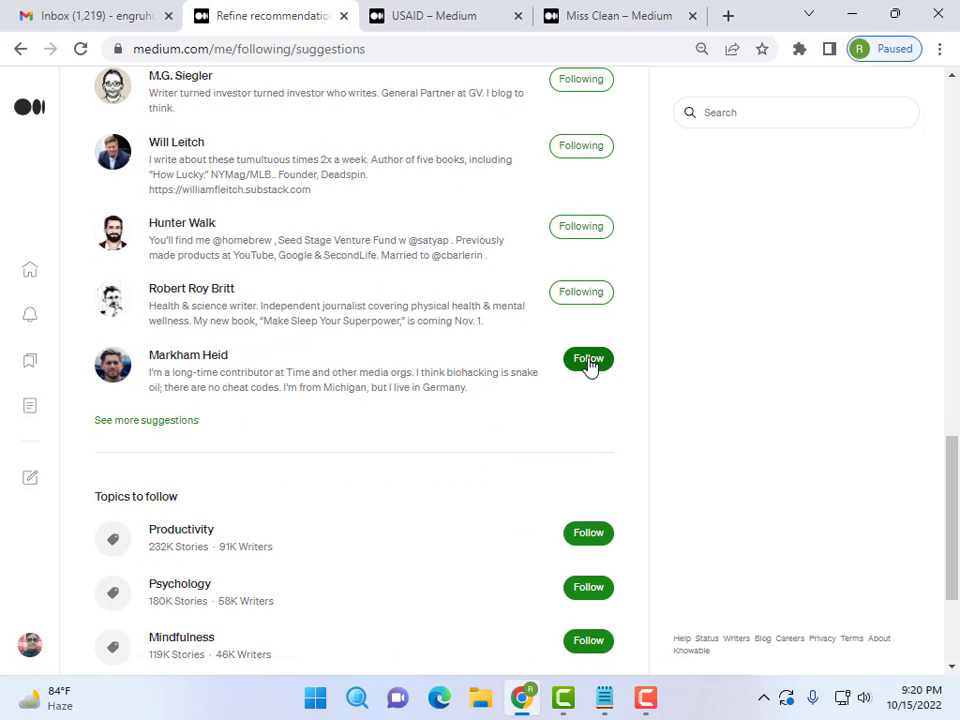
pyautogui.click(590, 362)
# Step: Look back over the suggested accounts and open the extended list of "Who to follow" suggestions
pyautogui.scroll(-2, 495, 443)
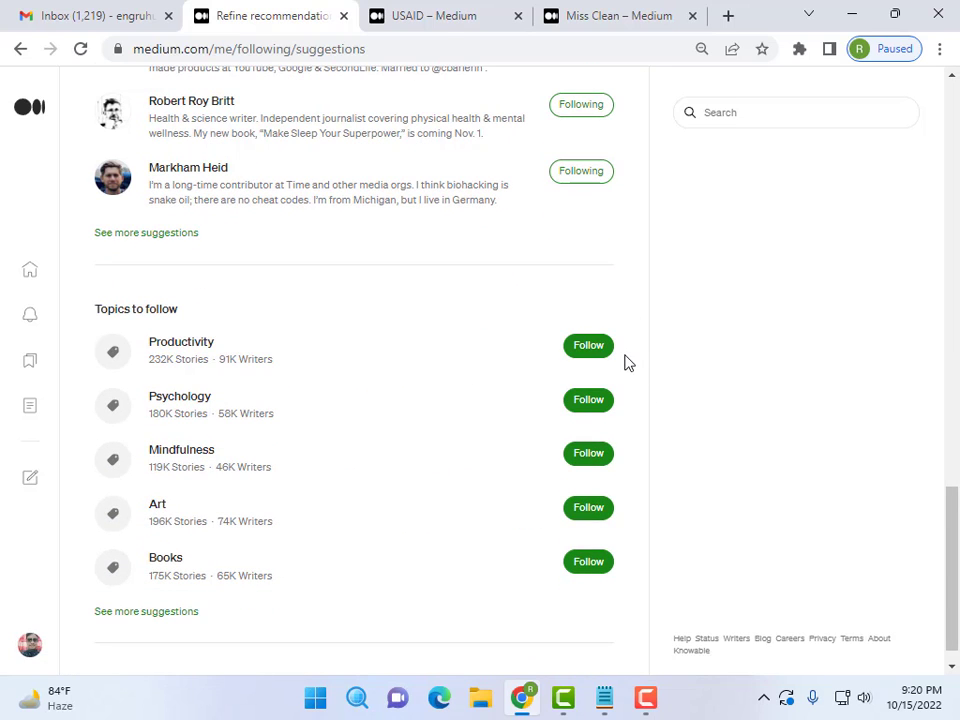
pyautogui.scroll(2, 602, 455)
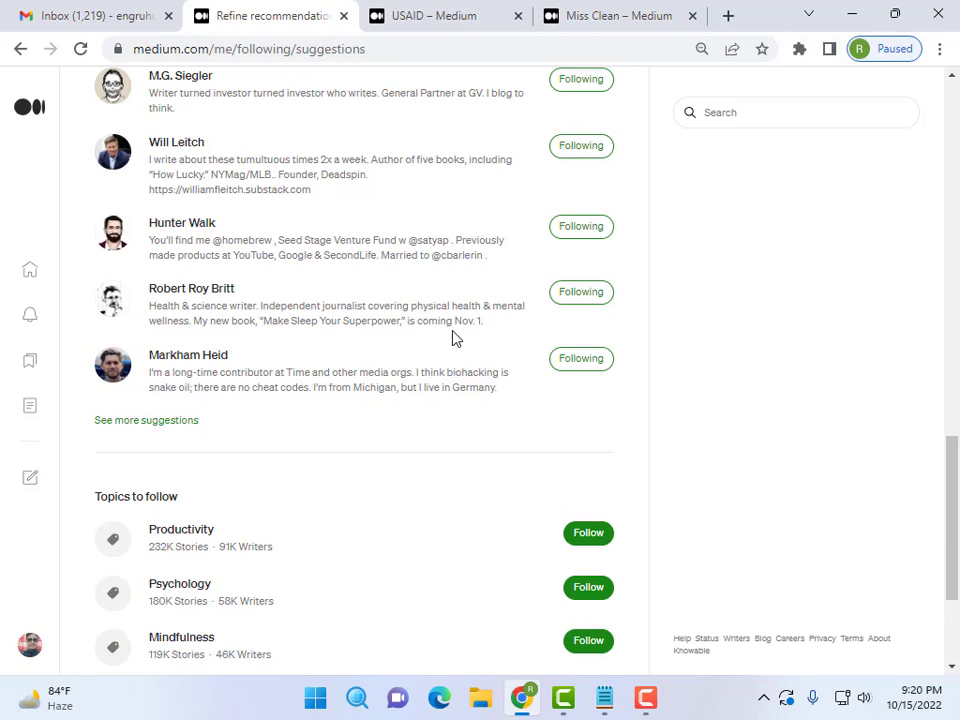
pyautogui.scroll(10, 452, 337)
pyautogui.scroll(4, 452, 337)
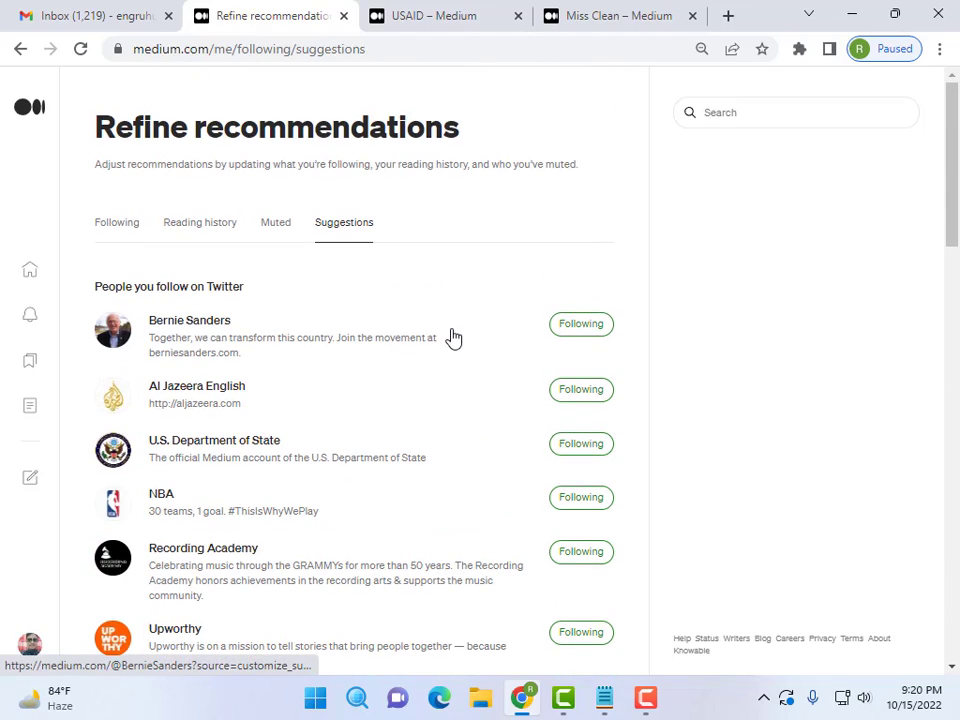
pyautogui.scroll(-4, 484, 390)
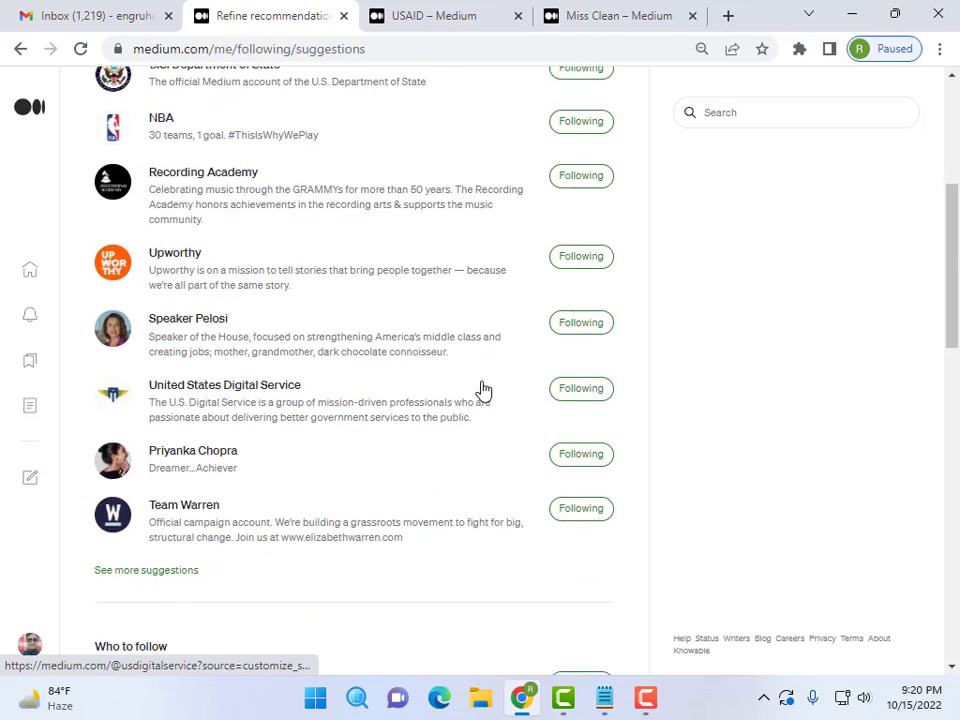
pyautogui.scroll(-8, 484, 390)
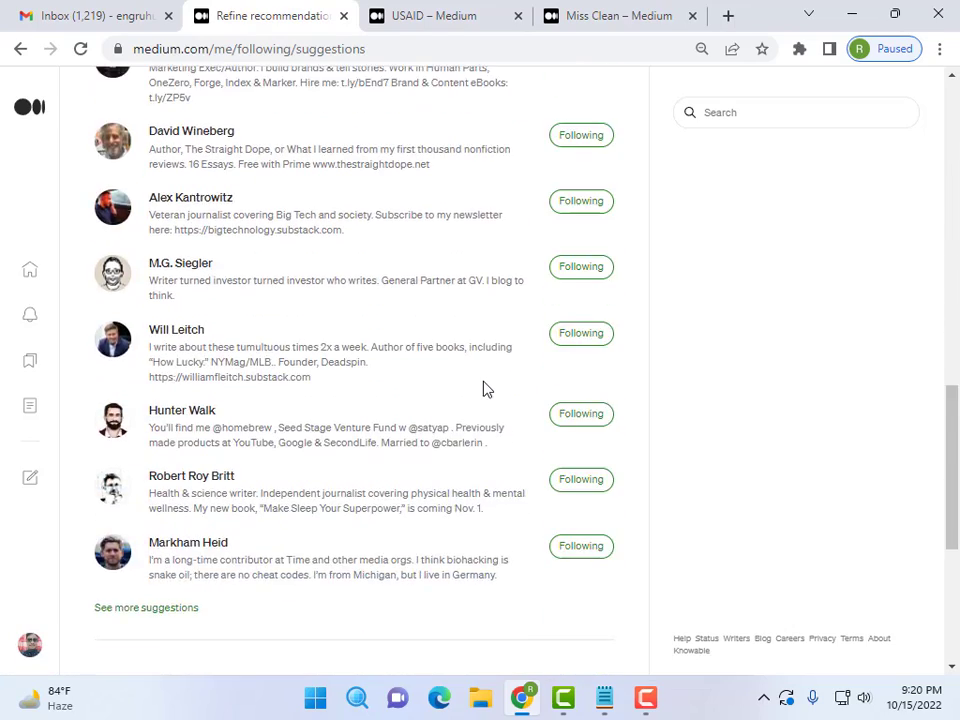
pyautogui.scroll(-4, 484, 390)
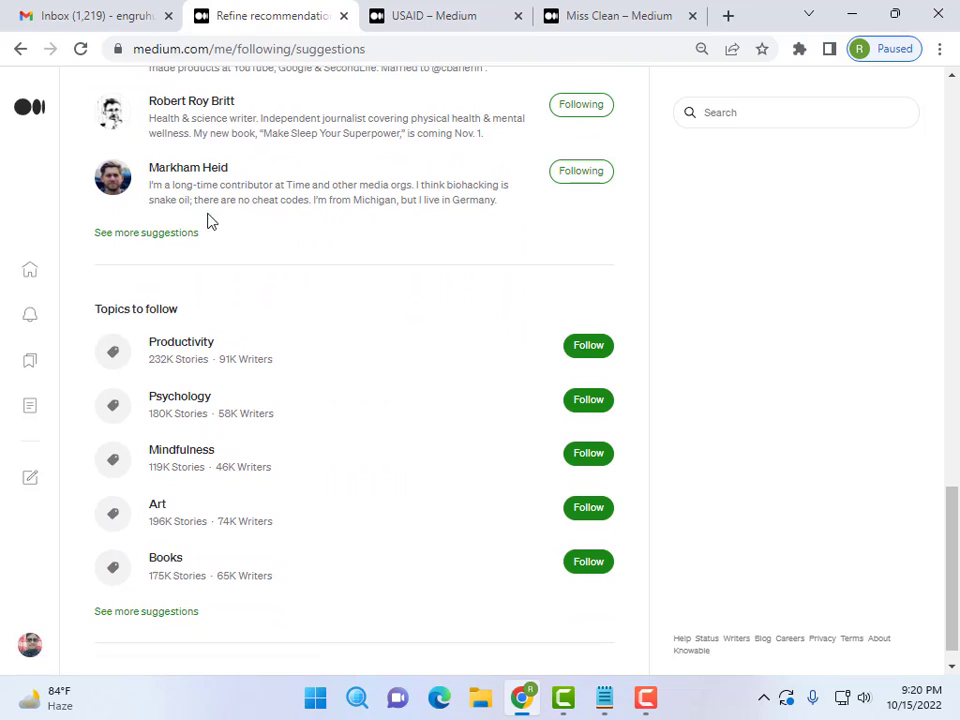
pyautogui.click(172, 236)
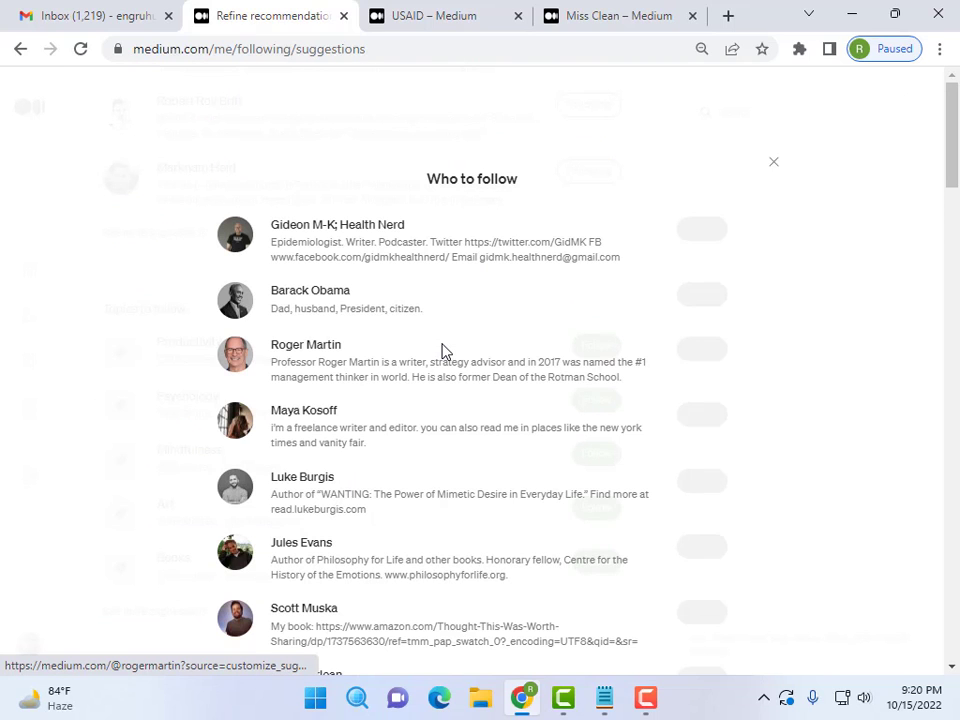